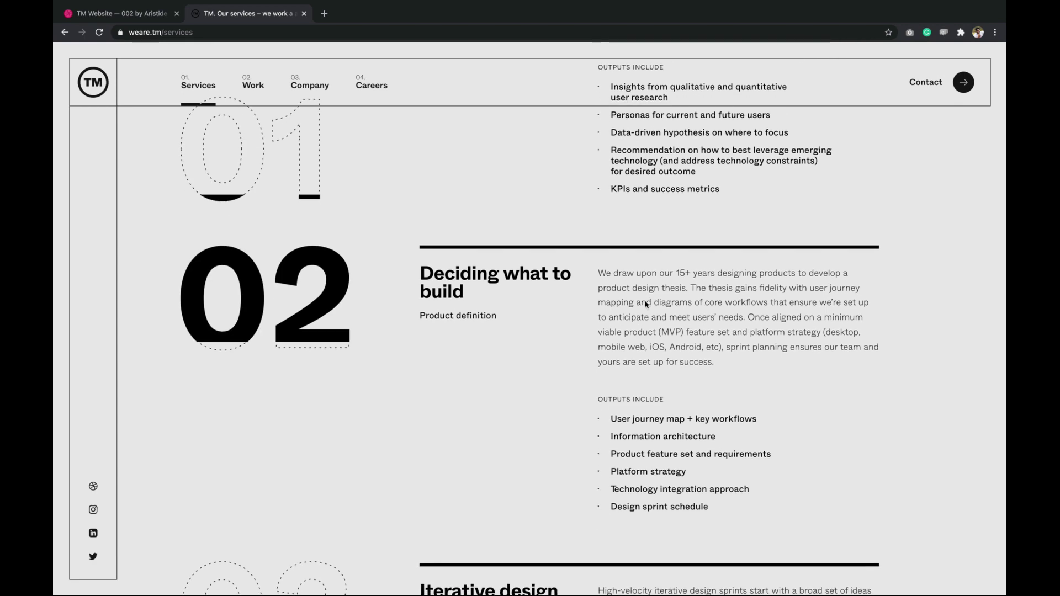
Examine how the large section numbers fill and empty while moving through the weare.tm services page
scroll(646, 302, down, 8)
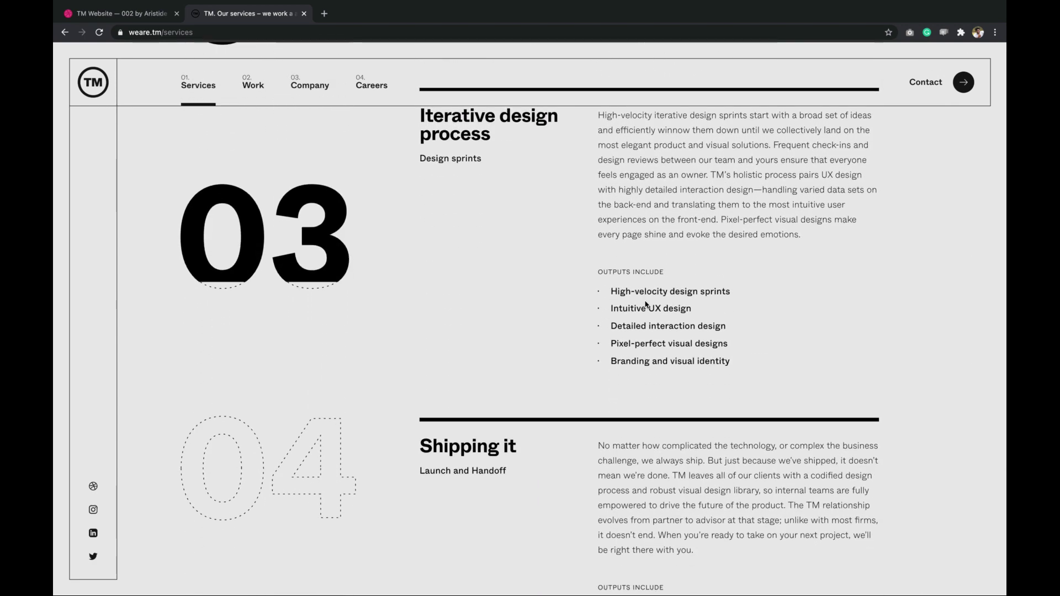
scroll(646, 304, down, 8)
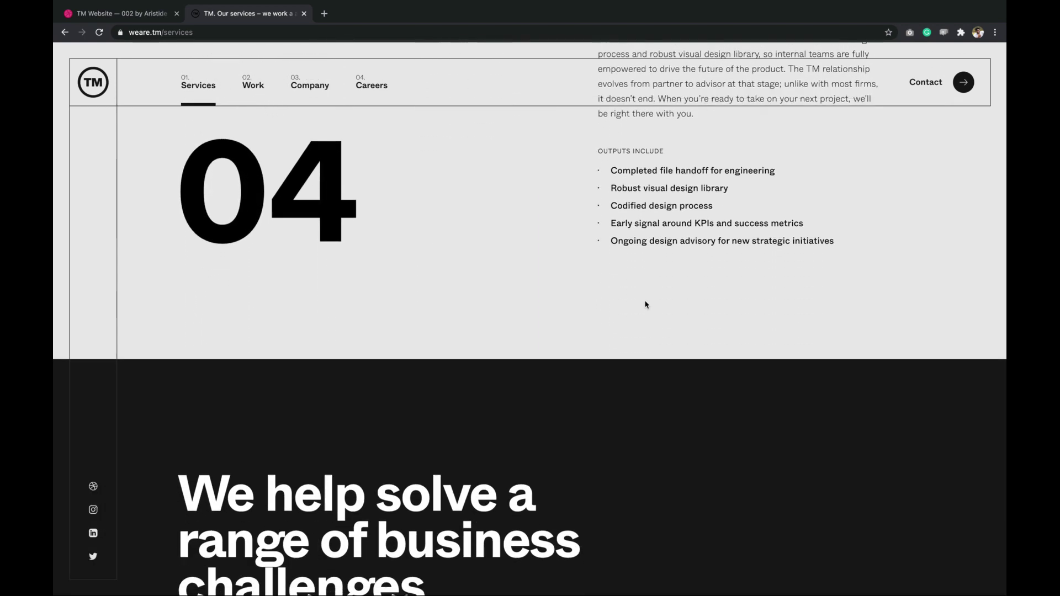
scroll(646, 304, up, 6)
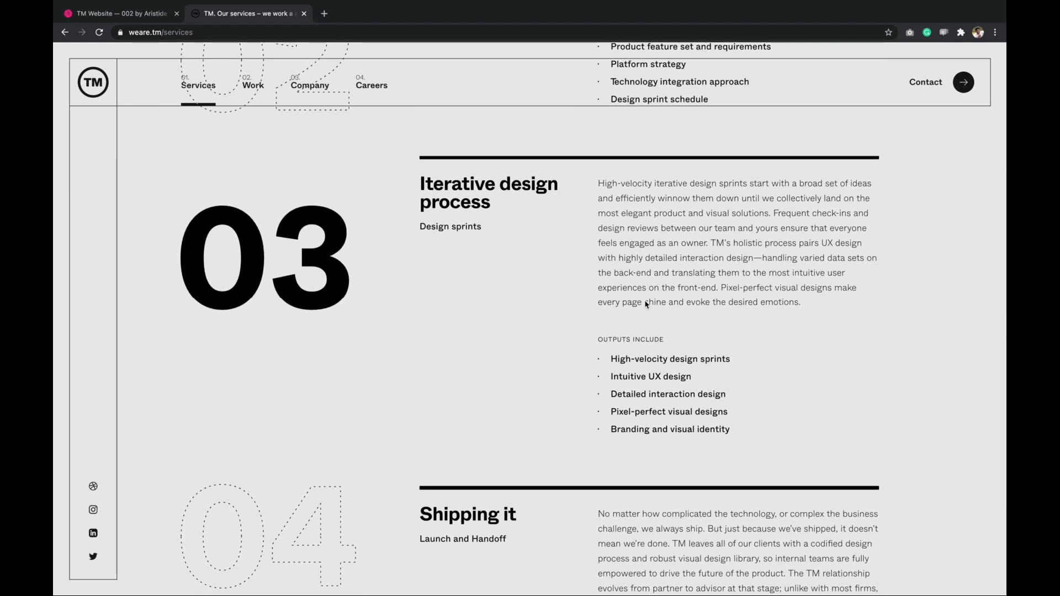
scroll(646, 304, up, 8)
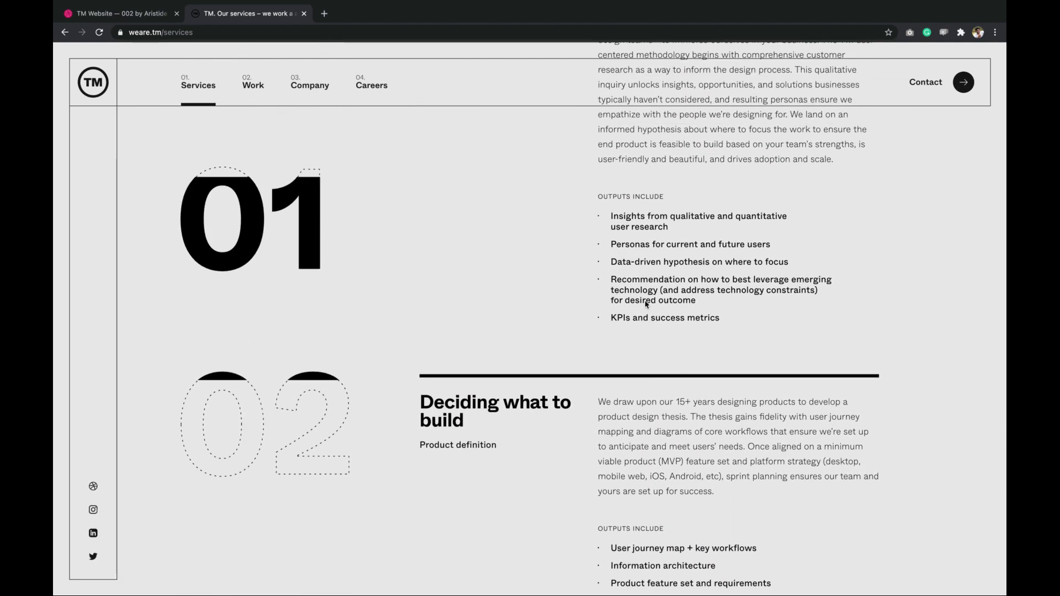
scroll(646, 303, up, 5)
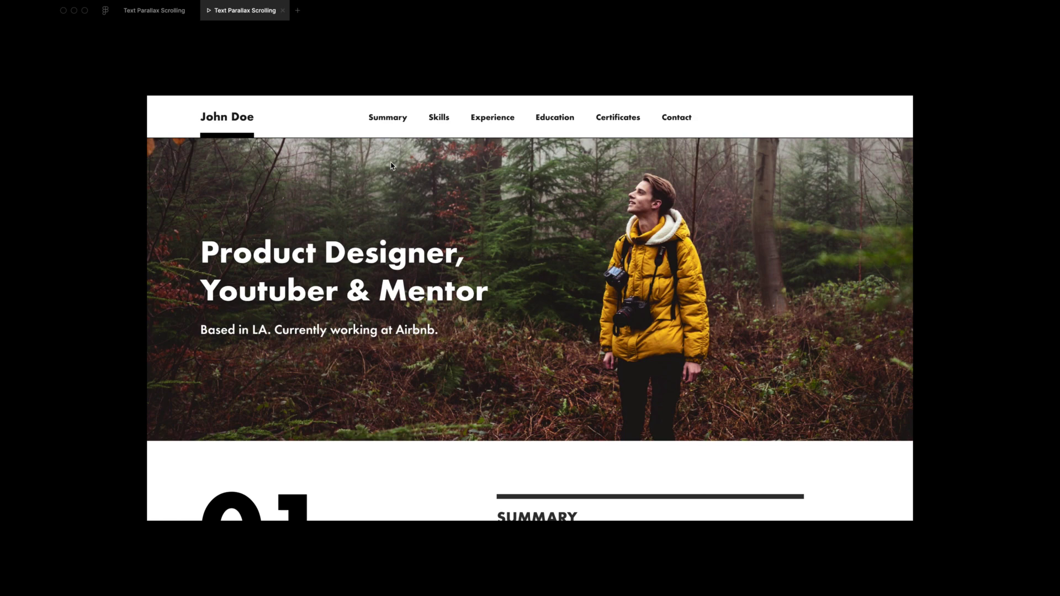
In the Figma prototype preview, jump to Summary, Skills and Experience, back through Skills and Summary, and return to the page start
click(388, 118)
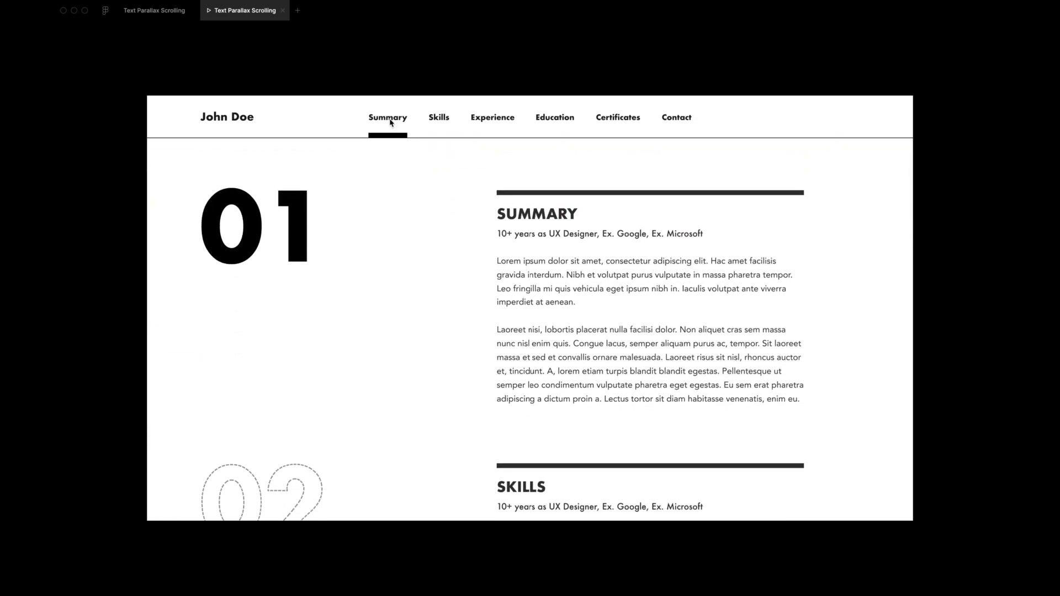
click(431, 122)
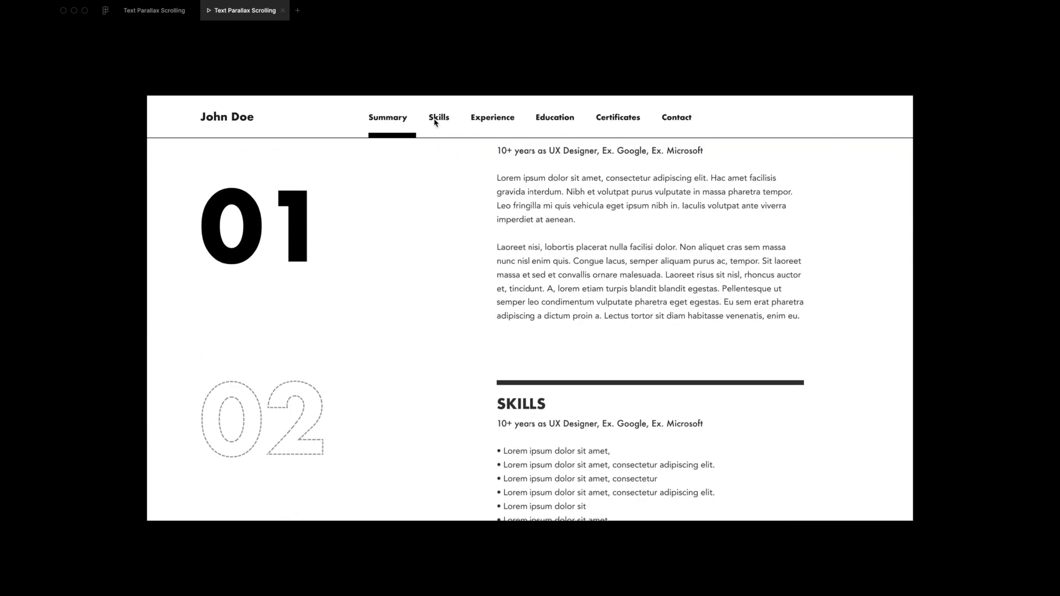
click(476, 122)
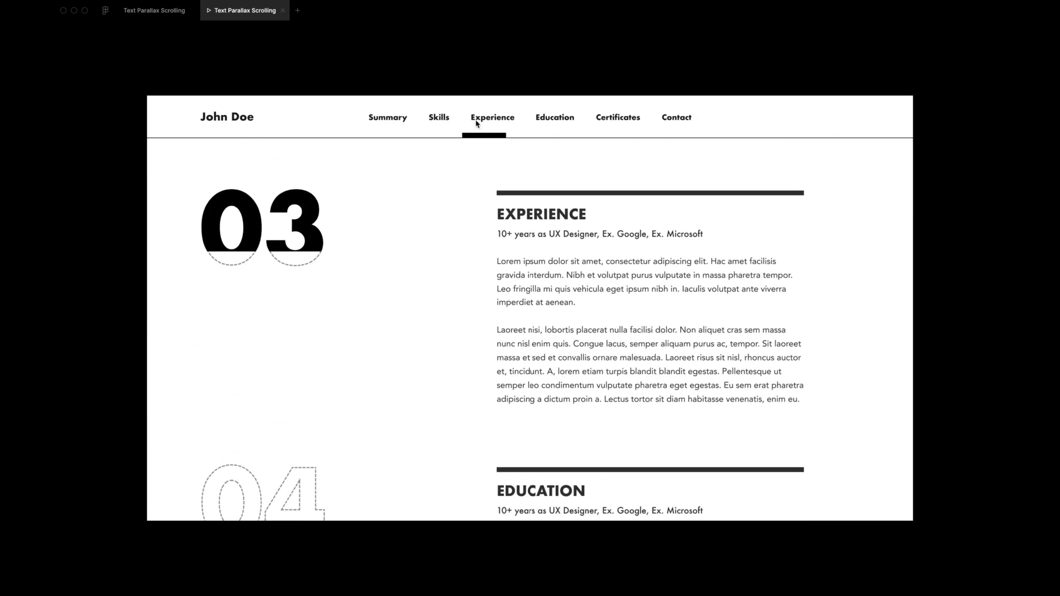
click(445, 123)
click(404, 122)
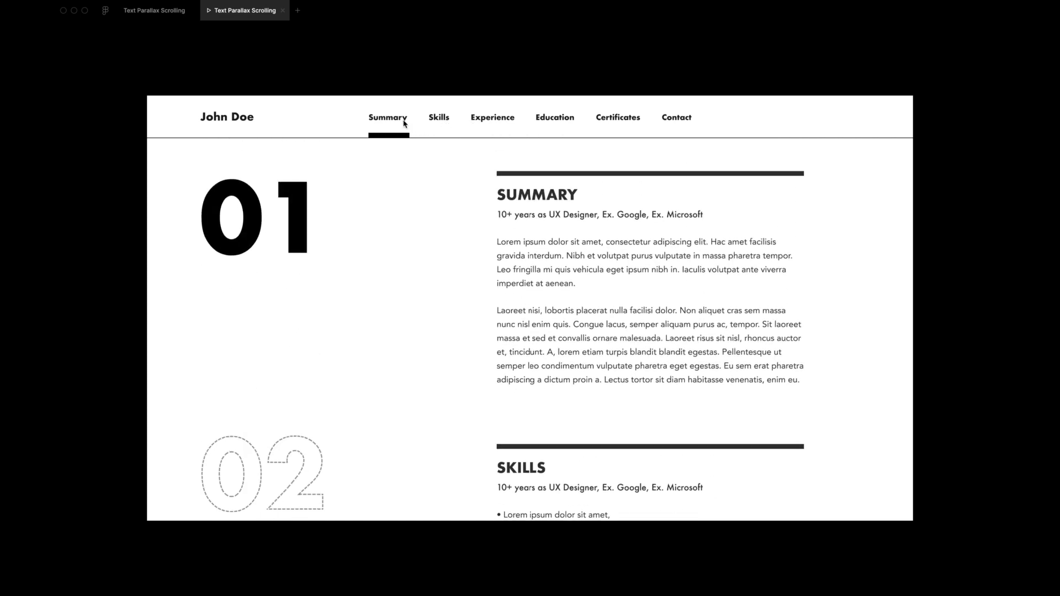
click(242, 122)
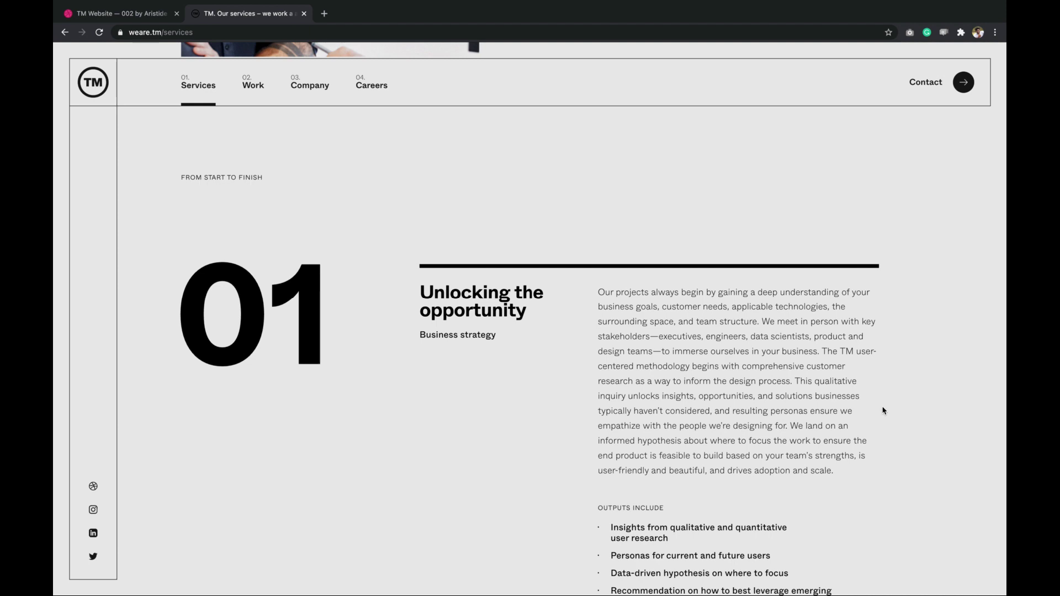
In the browser, study the sticky number transitions between dotted and filled across sections 01 to 04 of the weare.tm services page
scroll(883, 411, down, 3)
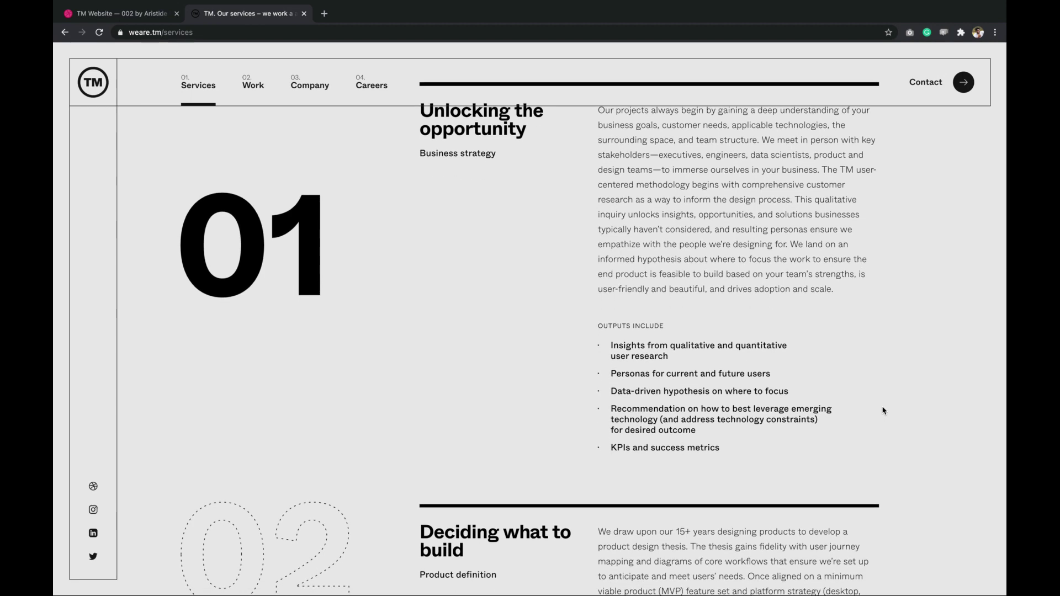
scroll(883, 411, down, 4)
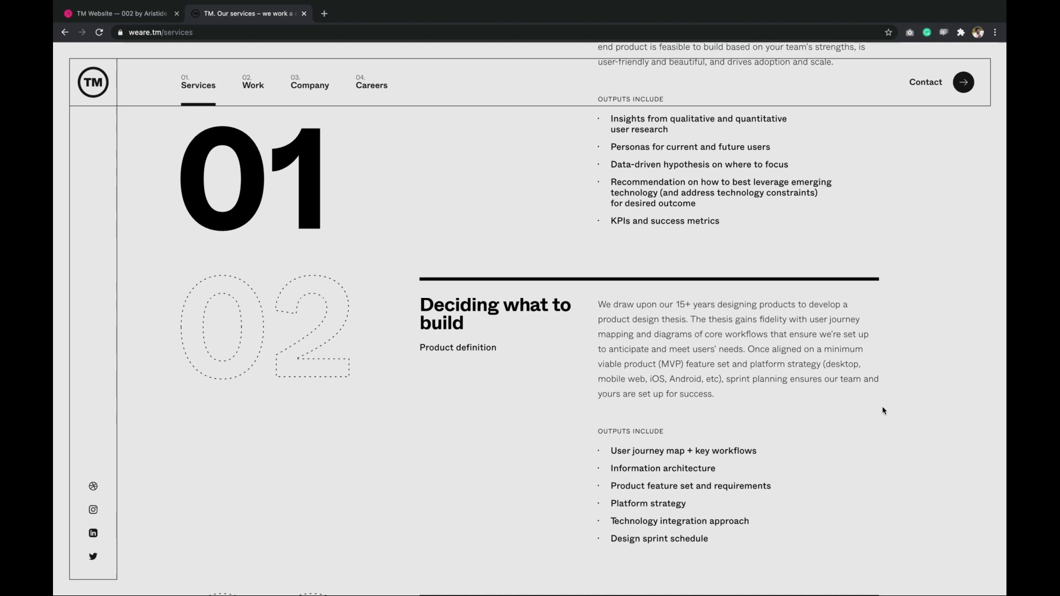
scroll(883, 411, down, 5)
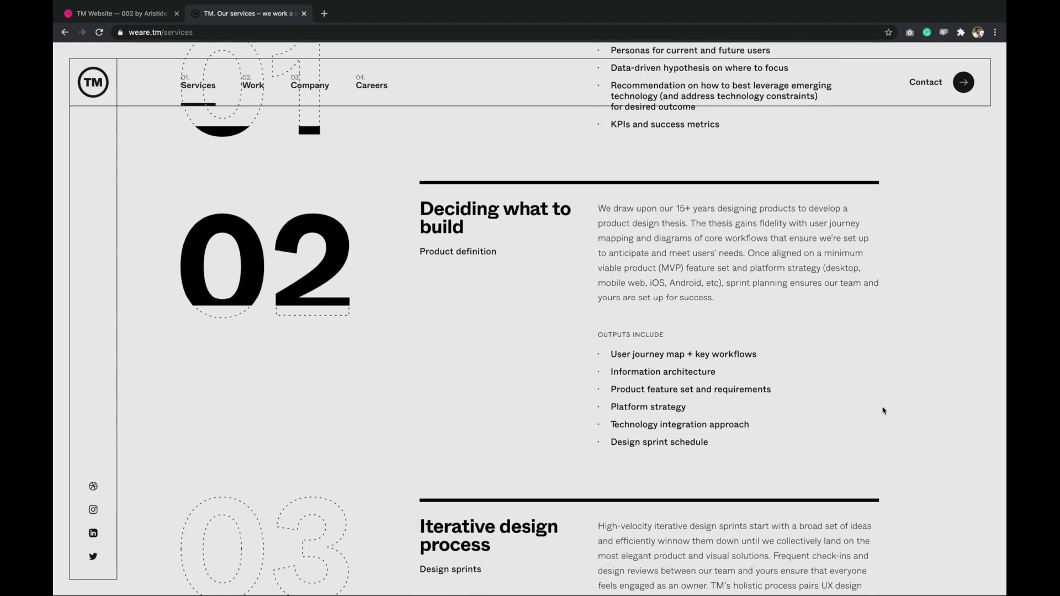
scroll(884, 410, up, 4)
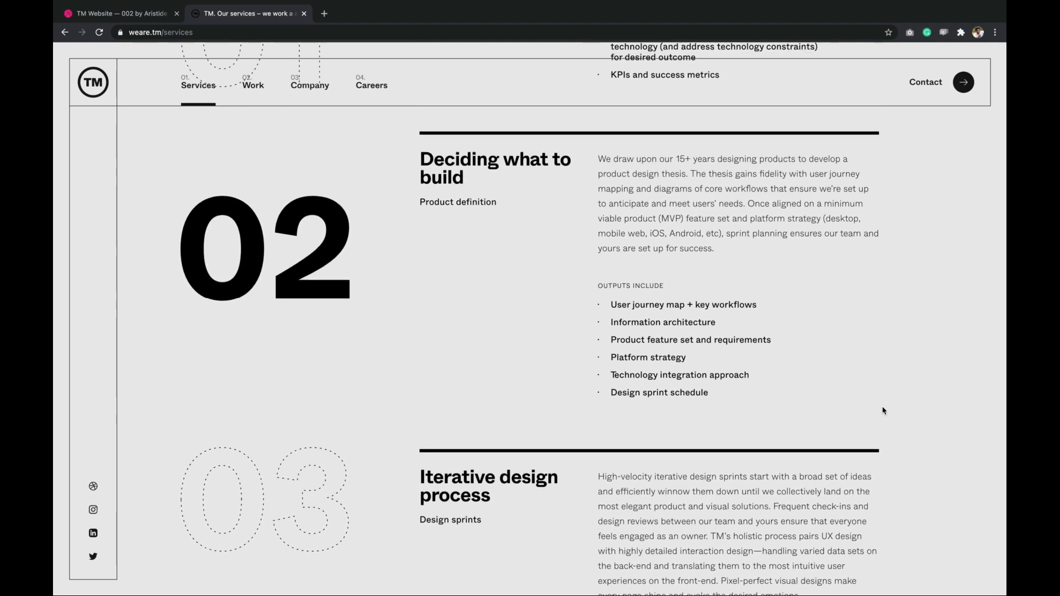
scroll(883, 411, down, 5)
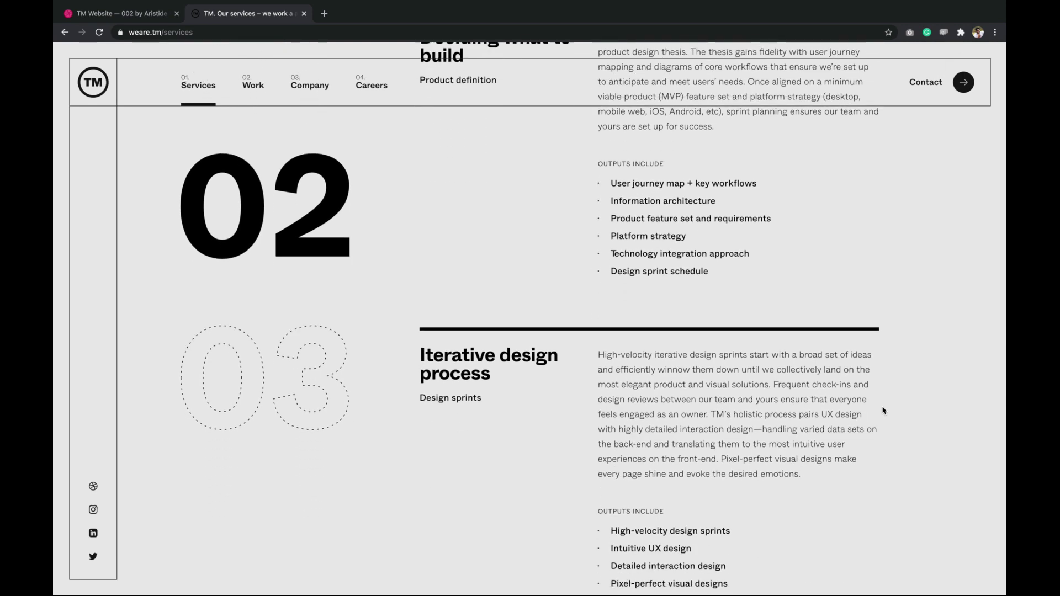
scroll(883, 411, down, 1)
scroll(884, 410, up, 1)
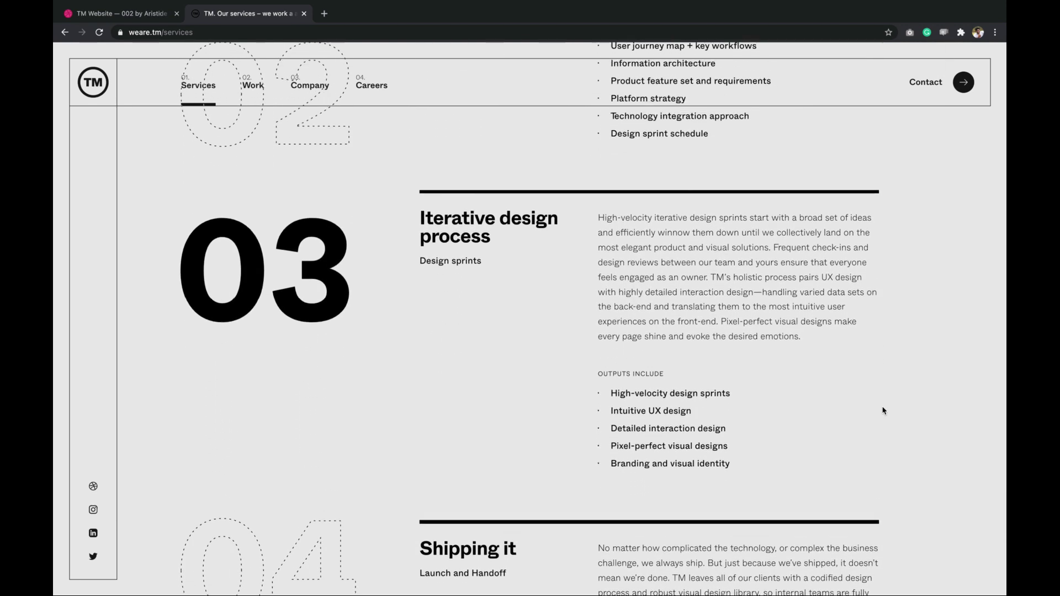
scroll(883, 411, down, 2)
scroll(883, 411, down, 6)
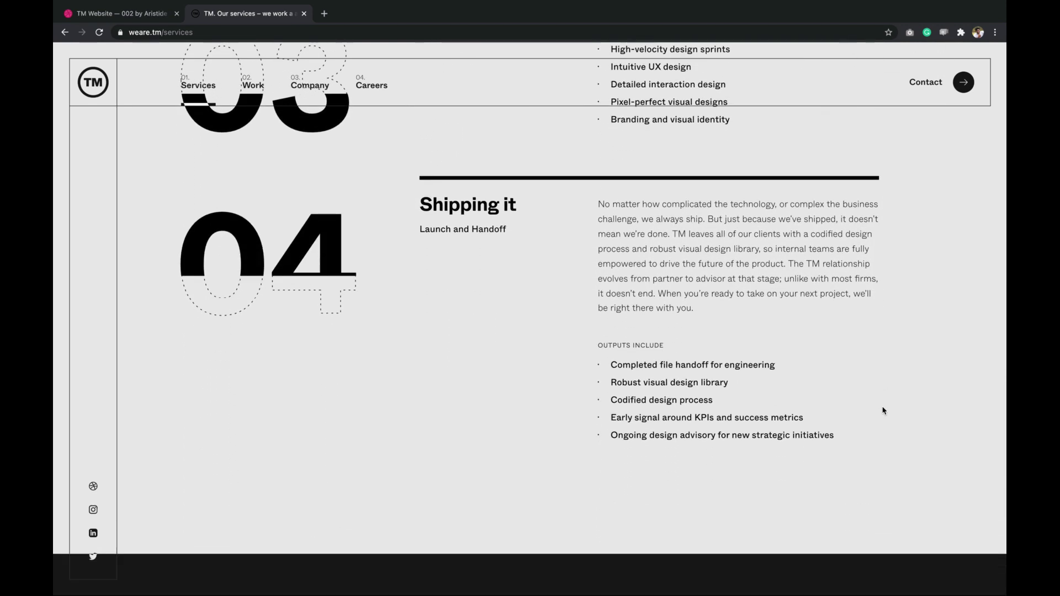
scroll(884, 411, up, 1)
scroll(883, 411, up, 7)
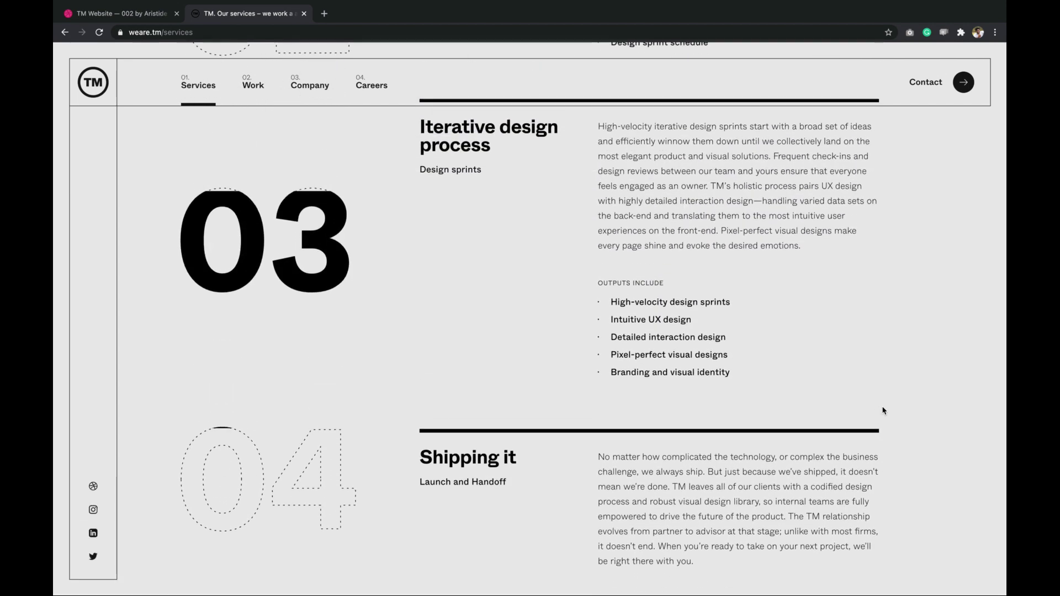
scroll(884, 411, up, 5)
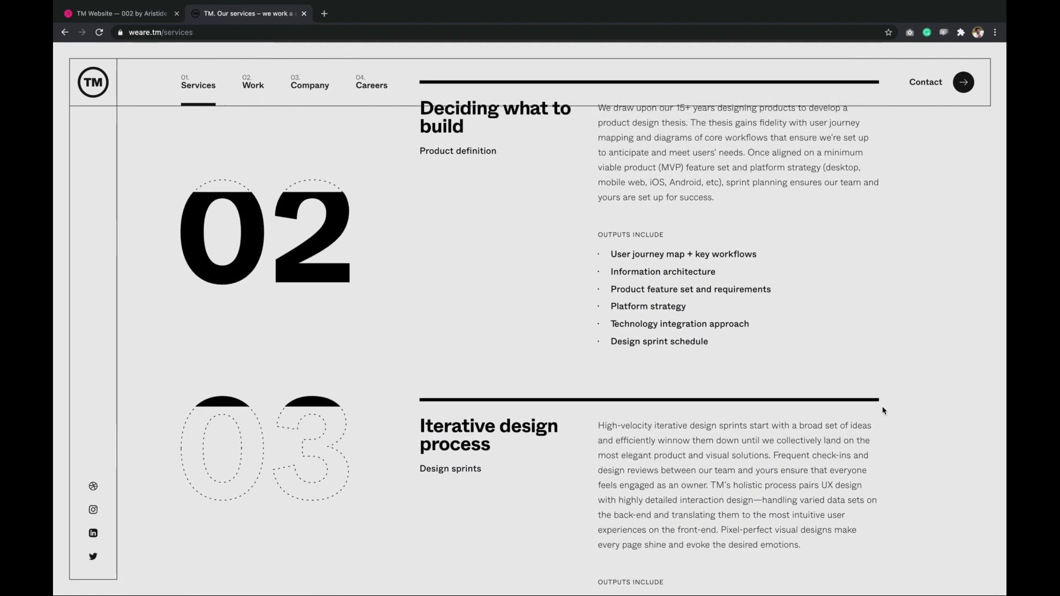
scroll(883, 410, up, 1)
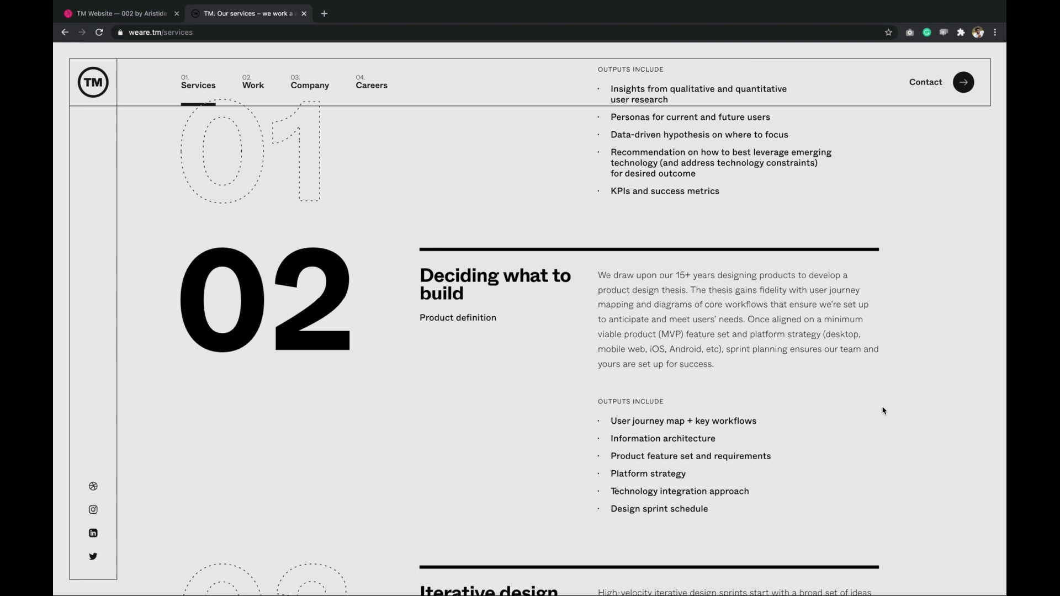
scroll(883, 411, down, 1)
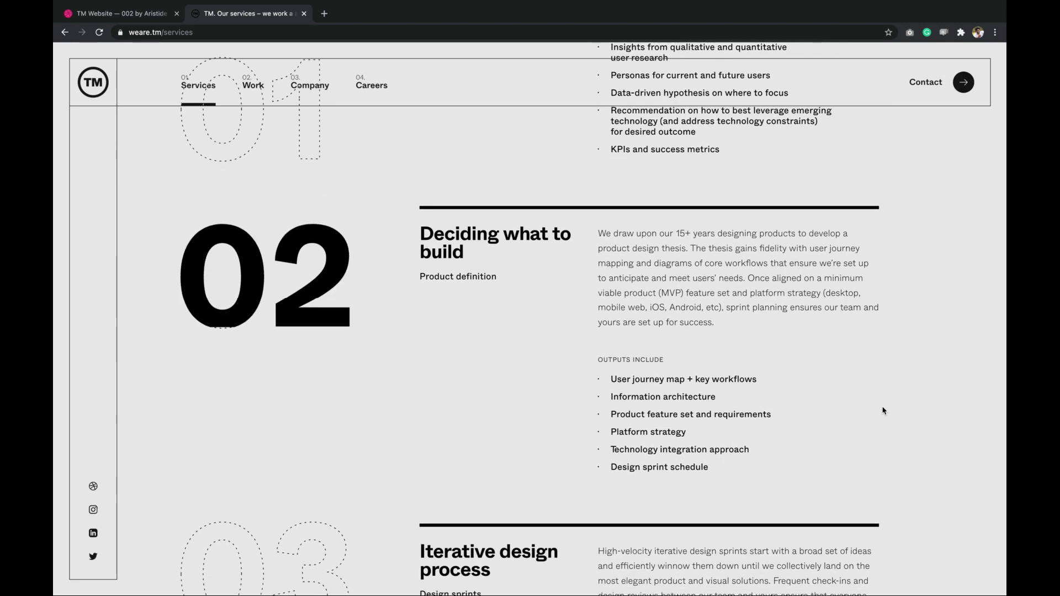
scroll(884, 410, up, 3)
scroll(883, 411, up, 5)
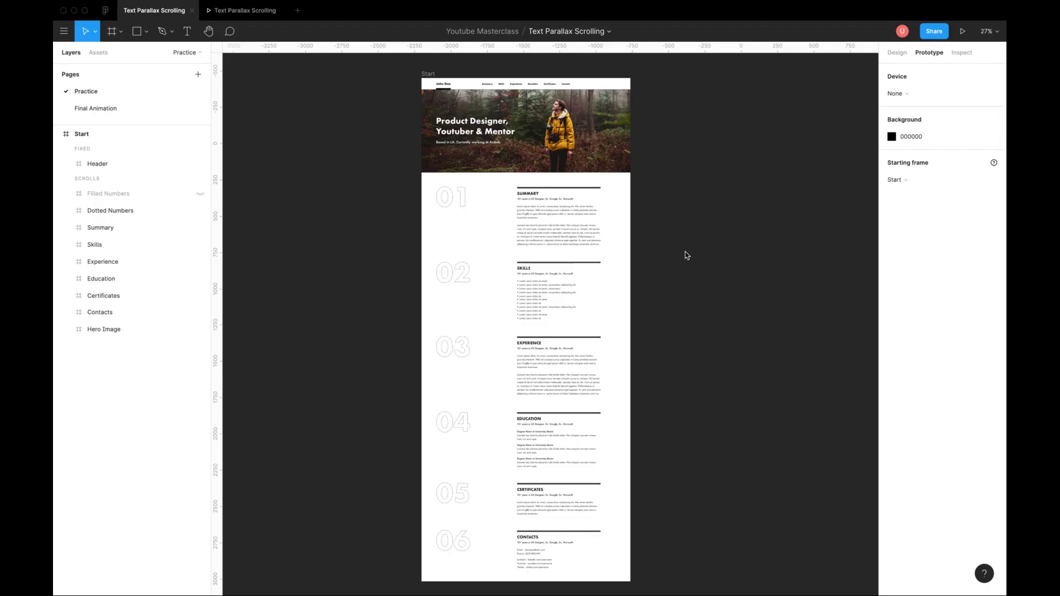
In Figma, look over the Summary, Skills, Experience, Education and Certificates frames on the Start page
click(576, 231)
click(553, 315)
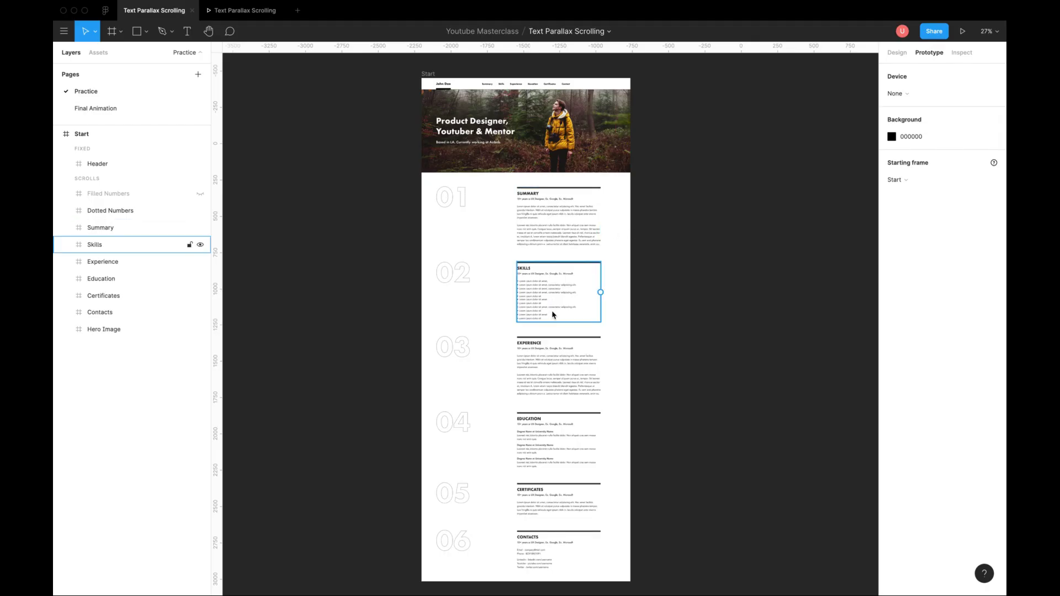
click(554, 360)
click(552, 428)
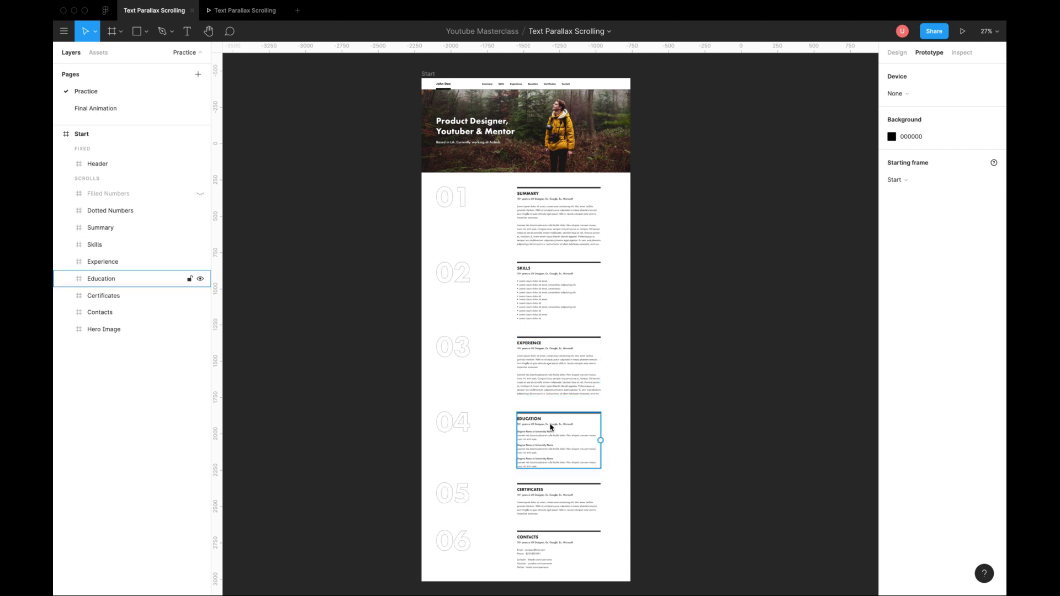
click(548, 501)
Inspect the design properties and advanced stroke settings of the 01 - Dotted text inside the Dotted Numbers frame
click(156, 227)
click(142, 214)
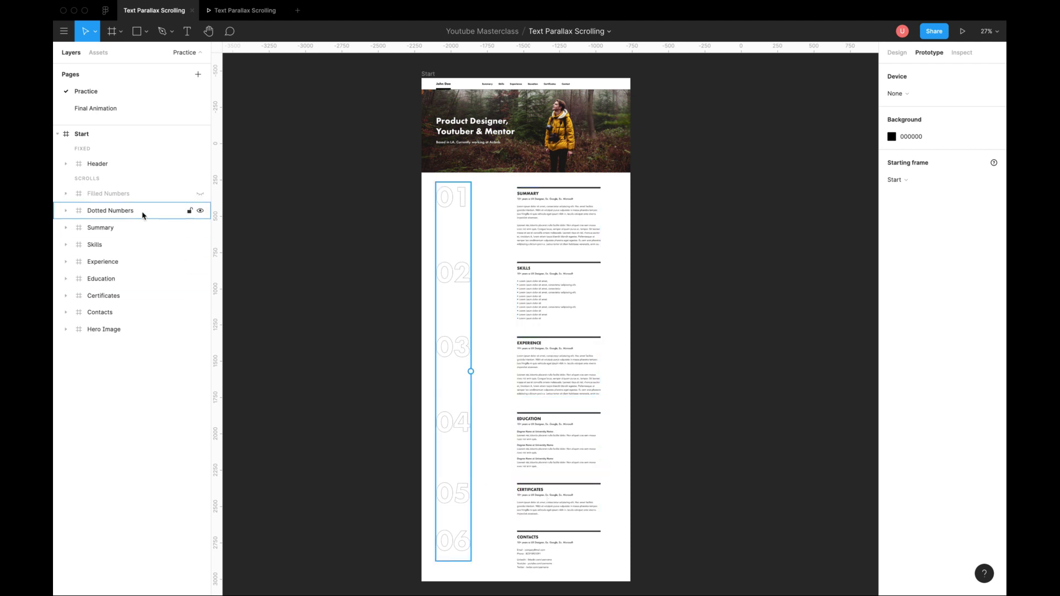
click(149, 214)
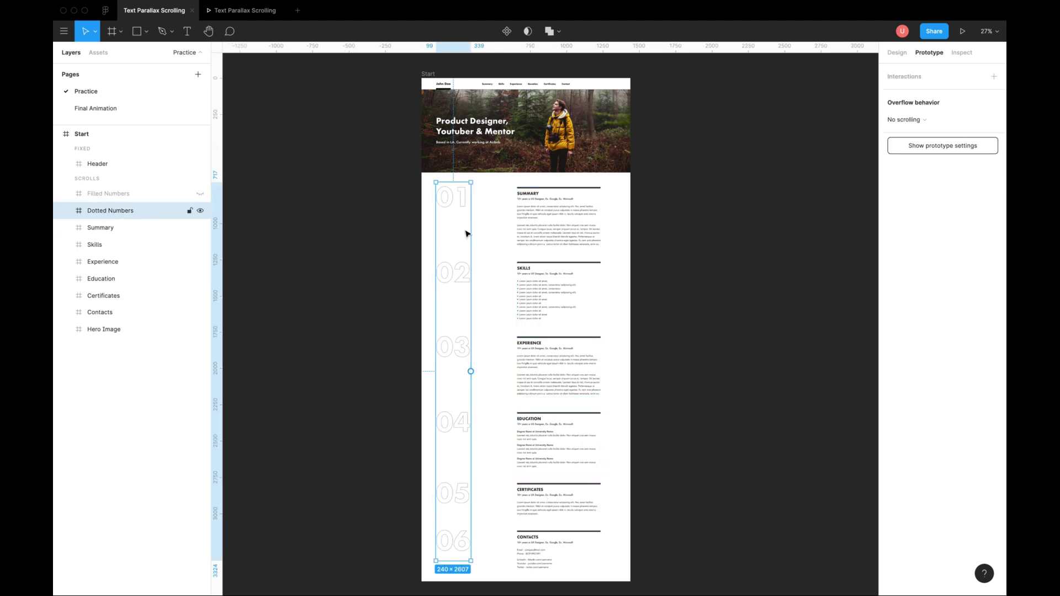
double_click(455, 202)
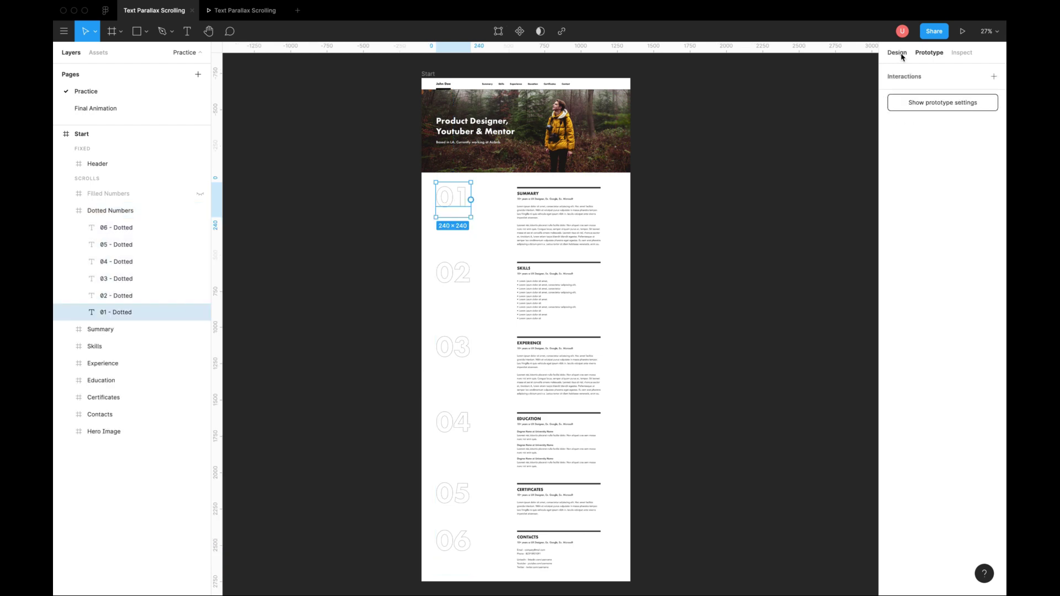
click(897, 52)
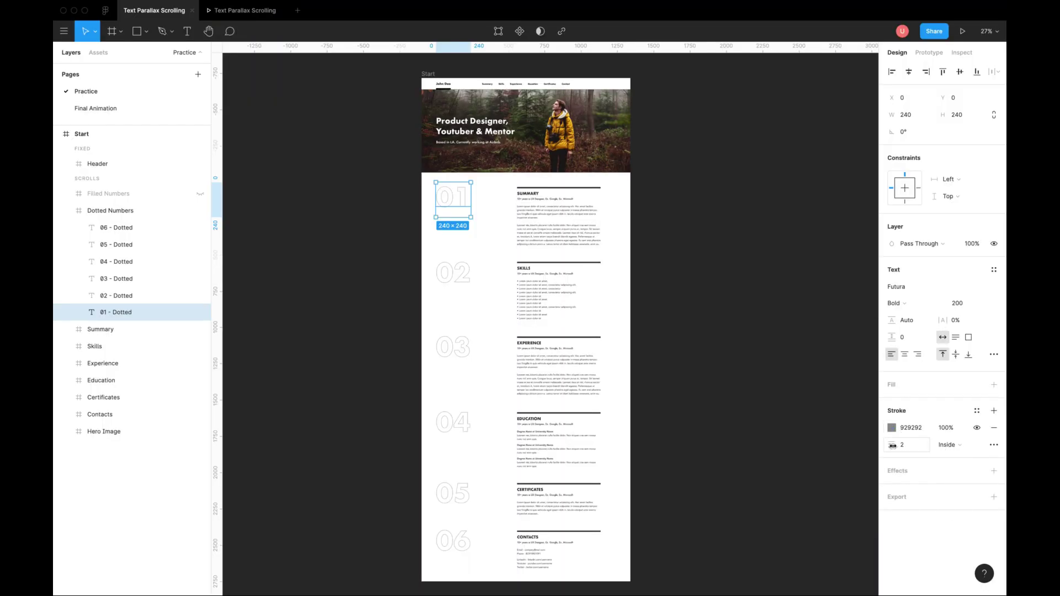
click(994, 445)
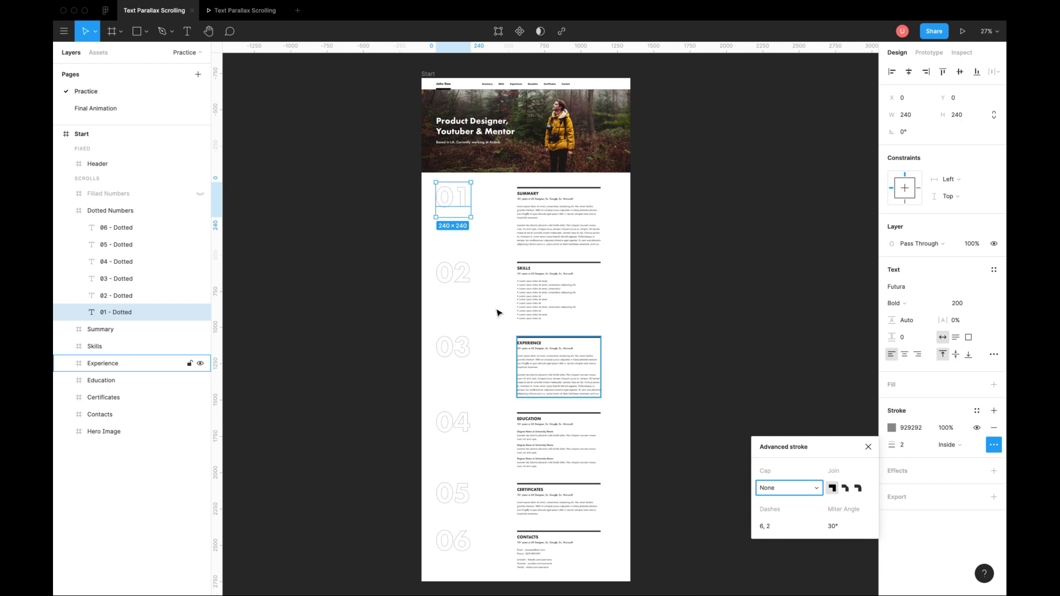
scroll(458, 196, up, 5)
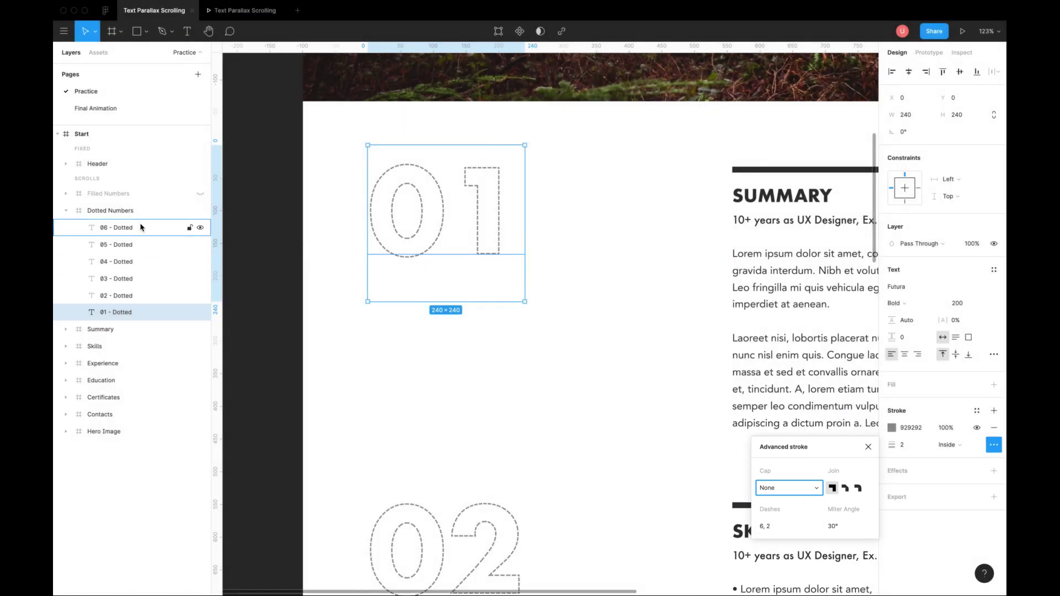
Collapse the Dotted Numbers frame and make the hidden Filled Numbers frame visible, with the whole page in view
click(136, 215)
click(67, 213)
click(111, 194)
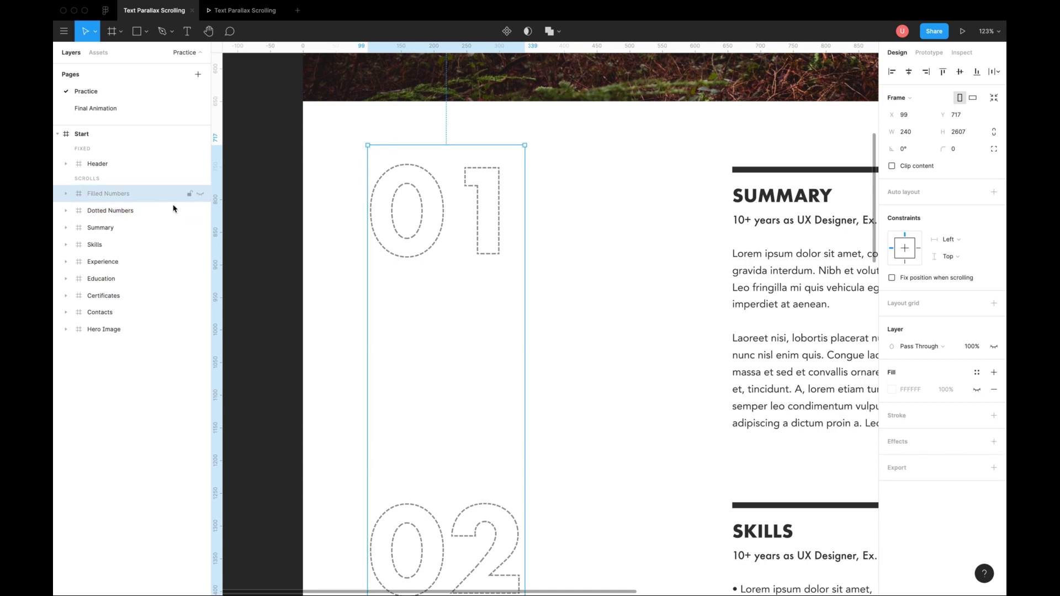
key(shift+1)
click(200, 193)
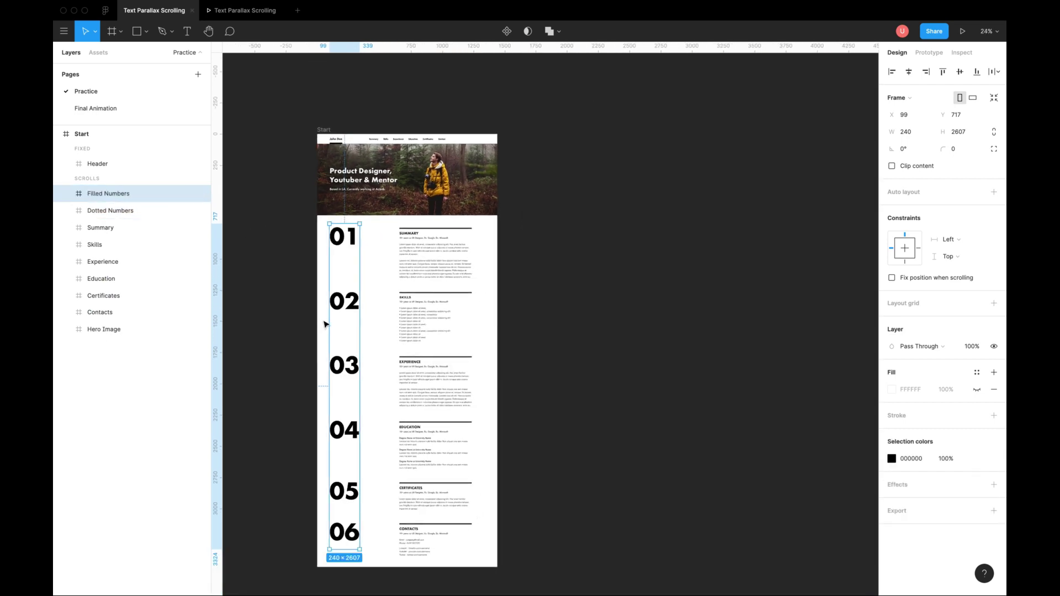
Check the fill of the 01 - Filled text, and select the whole Filled Numbers frame again
double_click(349, 243)
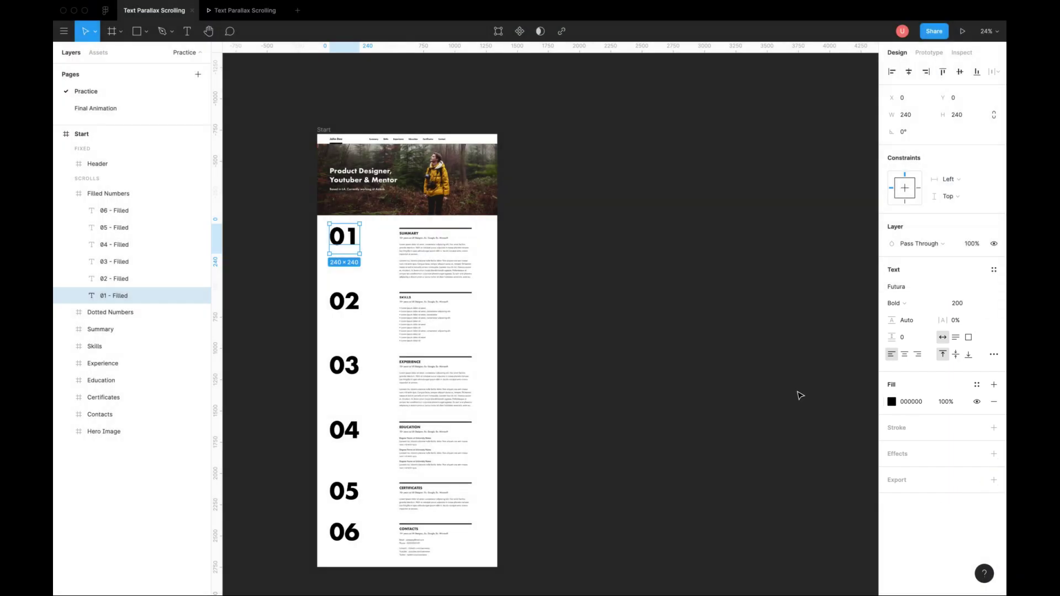
click(737, 386)
click(349, 248)
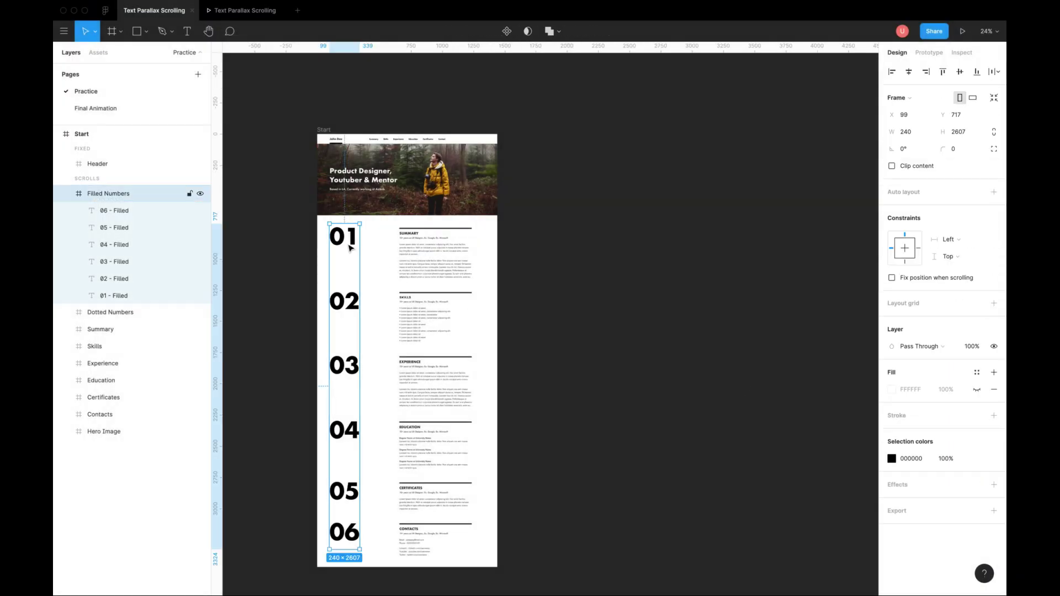
scroll(349, 248, left, 2)
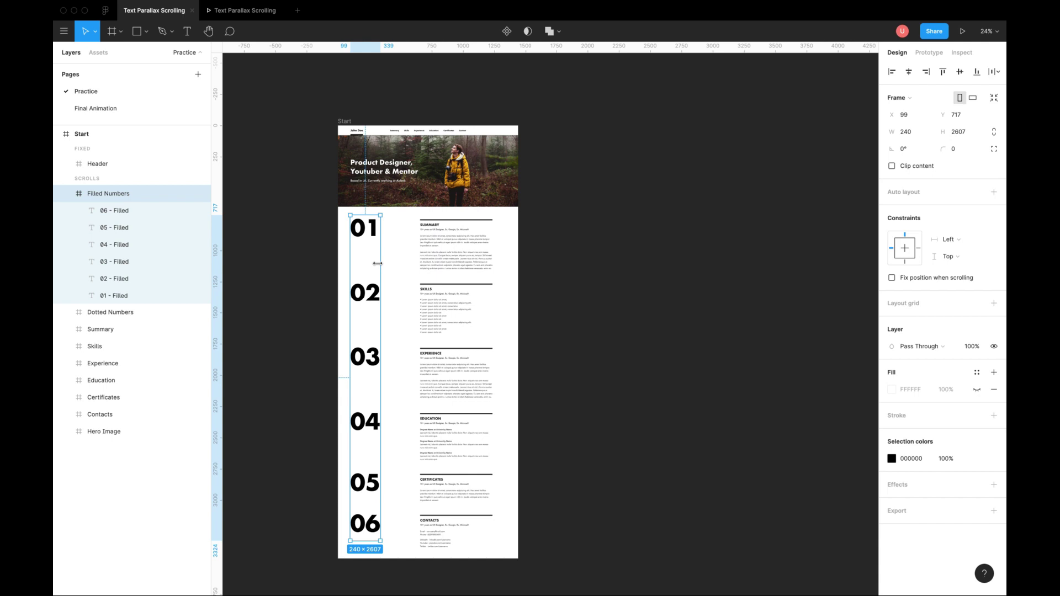
Shorten the Filled Numbers frame to 240 px high around the 01 number and clip its content
scroll(344, 421, down, 1)
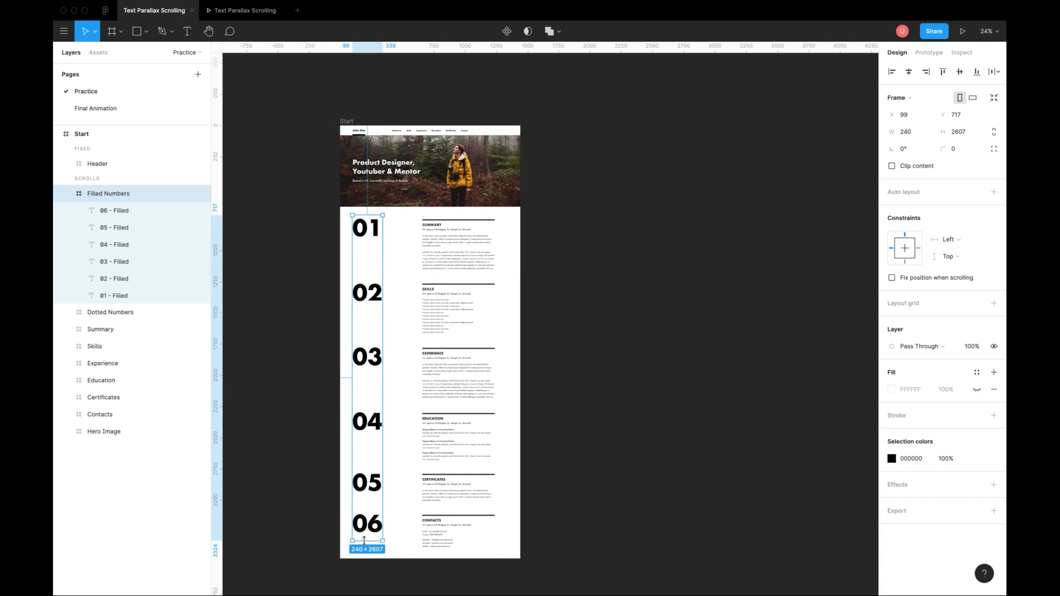
drag(363, 540, 369, 256)
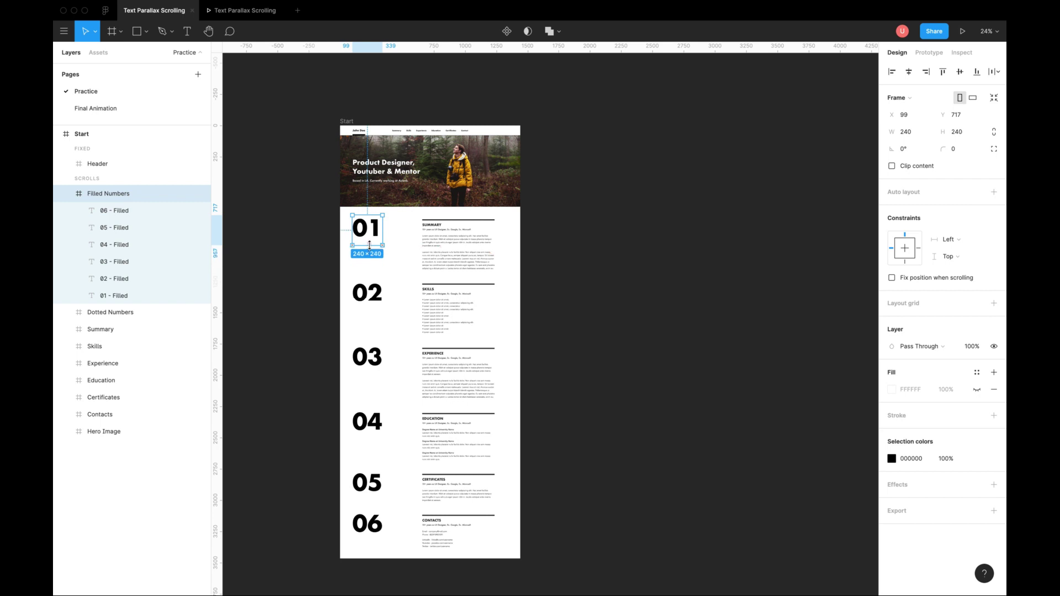
click(366, 247)
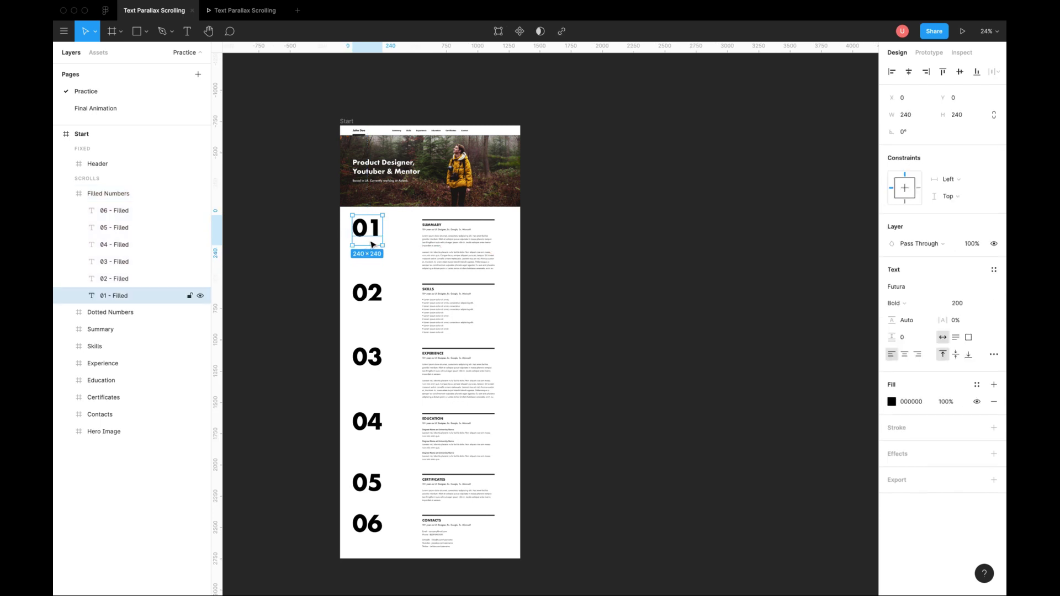
click(110, 195)
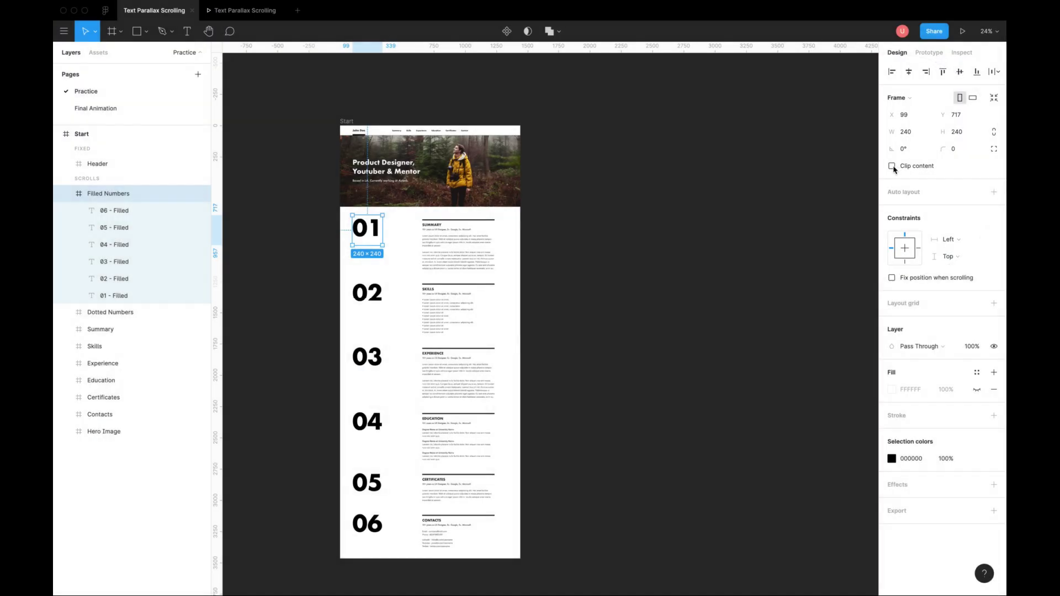
click(892, 167)
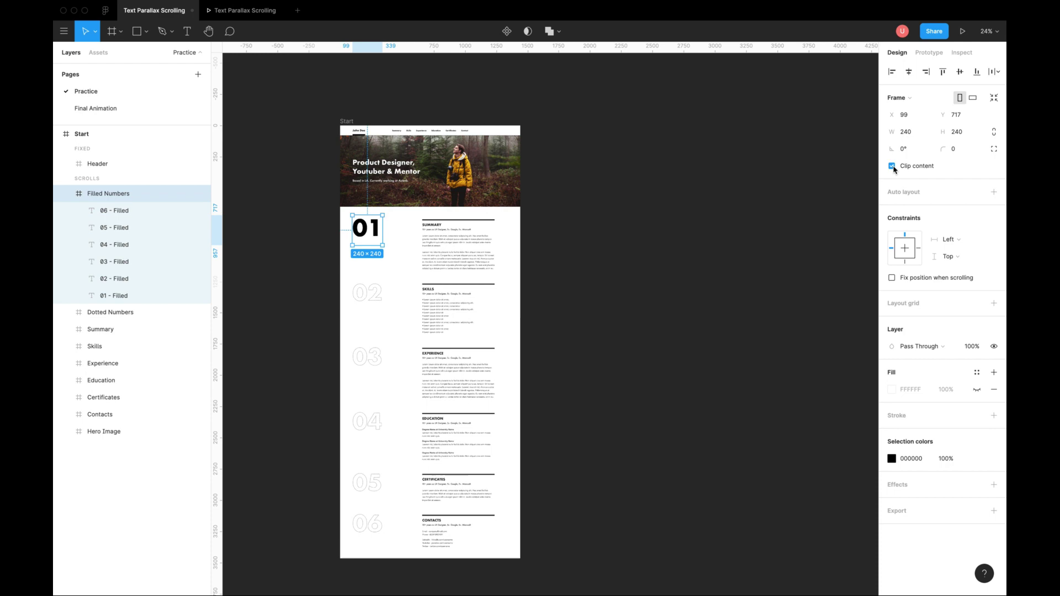
click(698, 232)
scroll(381, 165, up, 5)
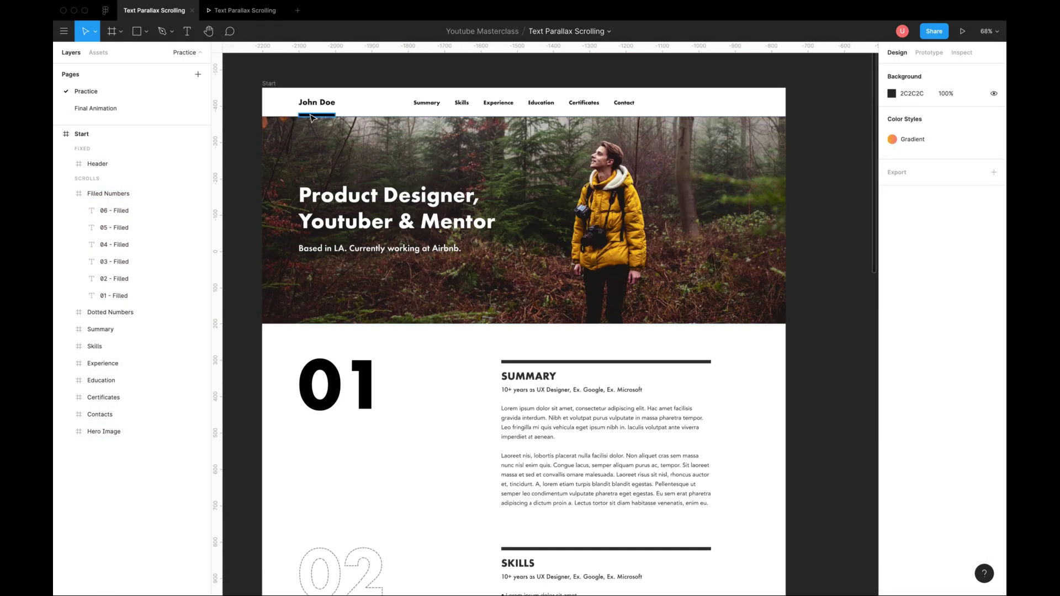
scroll(398, 116, down, 4)
Duplicate the whole Start frame so the copy sits beside the original
click(148, 138)
scroll(406, 194, down, 3)
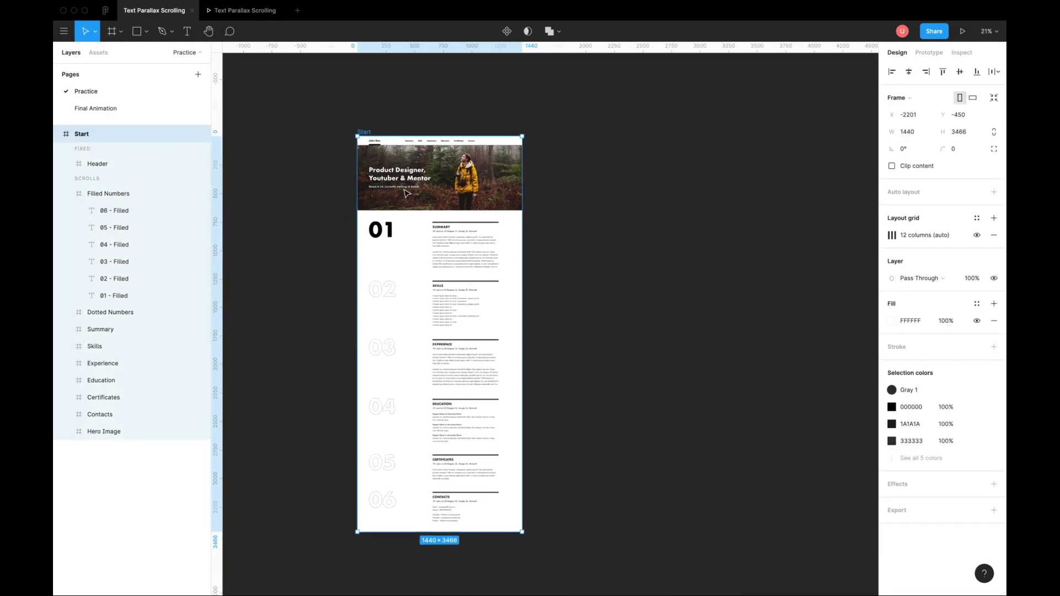
key(ctrl+d)
click(586, 115)
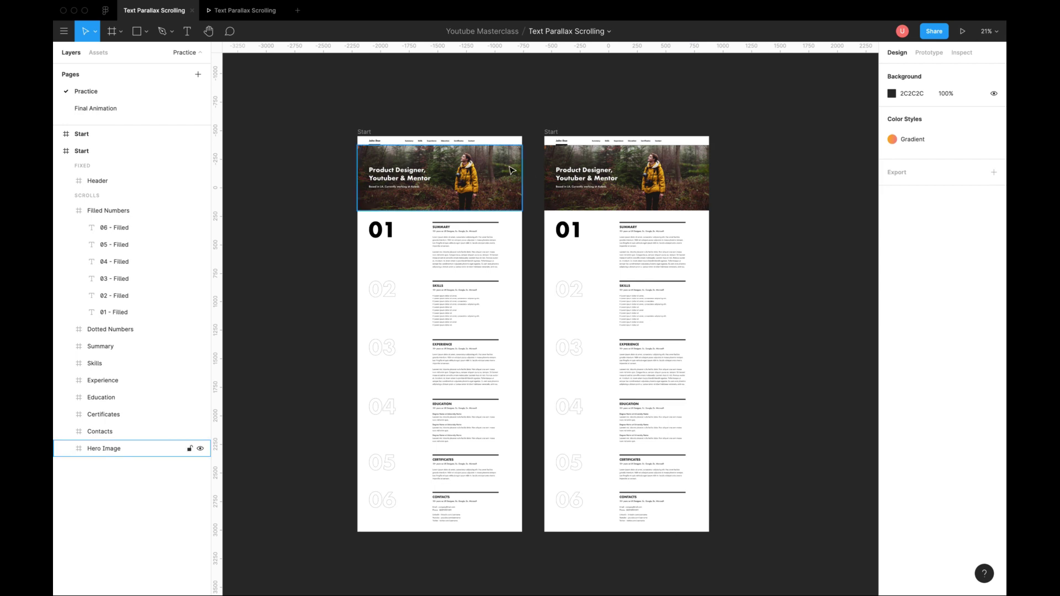
Reduce the height of both Start frames together to 800 px, keeping the header and hero image inside
click(367, 132)
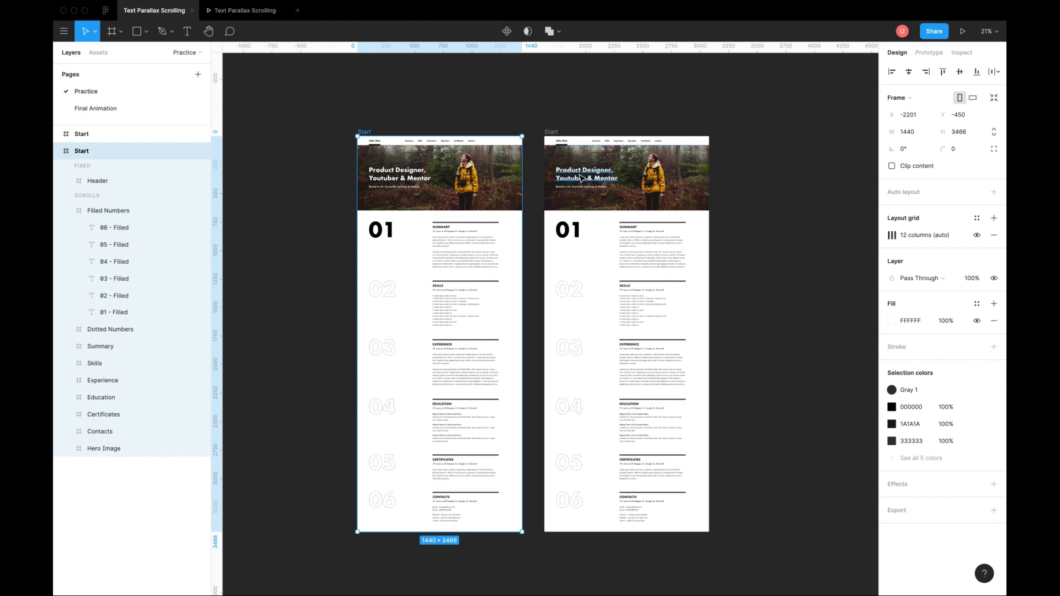
shift+click(551, 132)
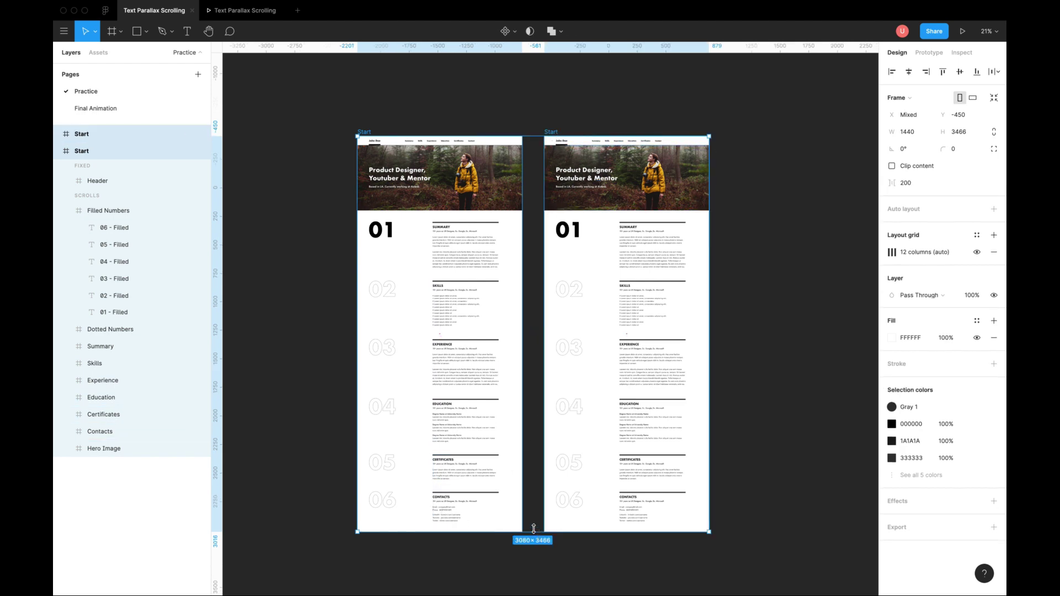
drag(533, 528, 529, 227)
scroll(529, 222, up, 10)
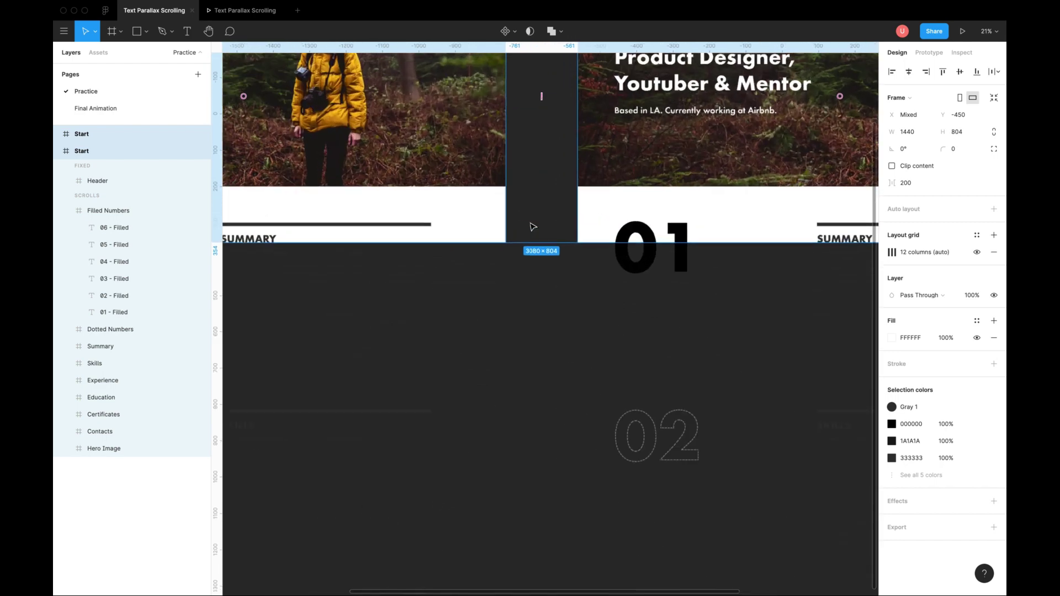
drag(540, 253, 540, 251)
scroll(535, 310, down, 5)
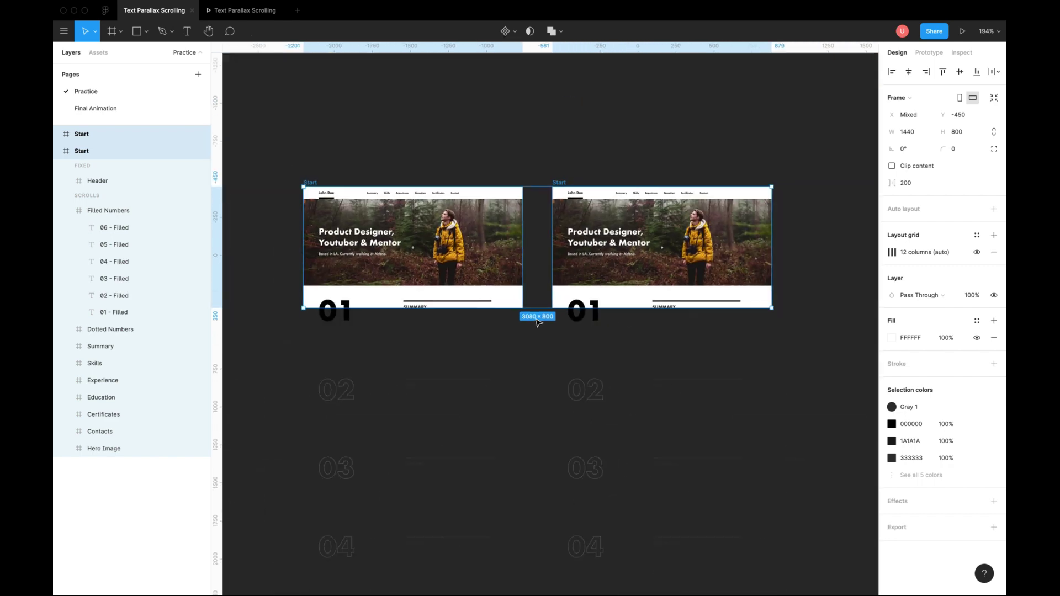
click(576, 146)
Move all scrolling content of the duplicate Start frame up, inside the frame, until the Summary section starts right below the header
scroll(574, 234, down, 3)
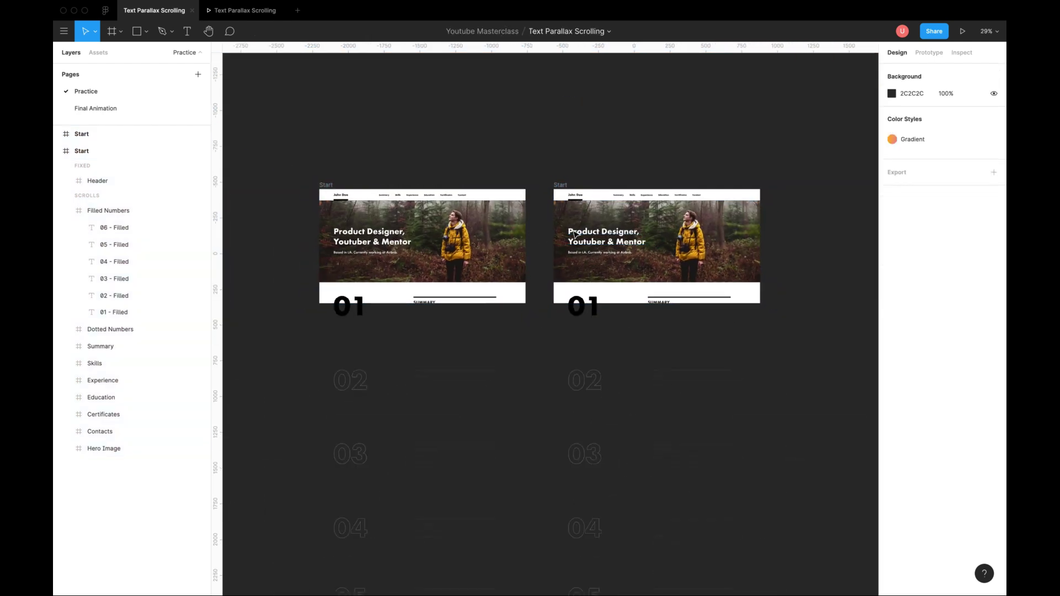
scroll(579, 227, down, 2)
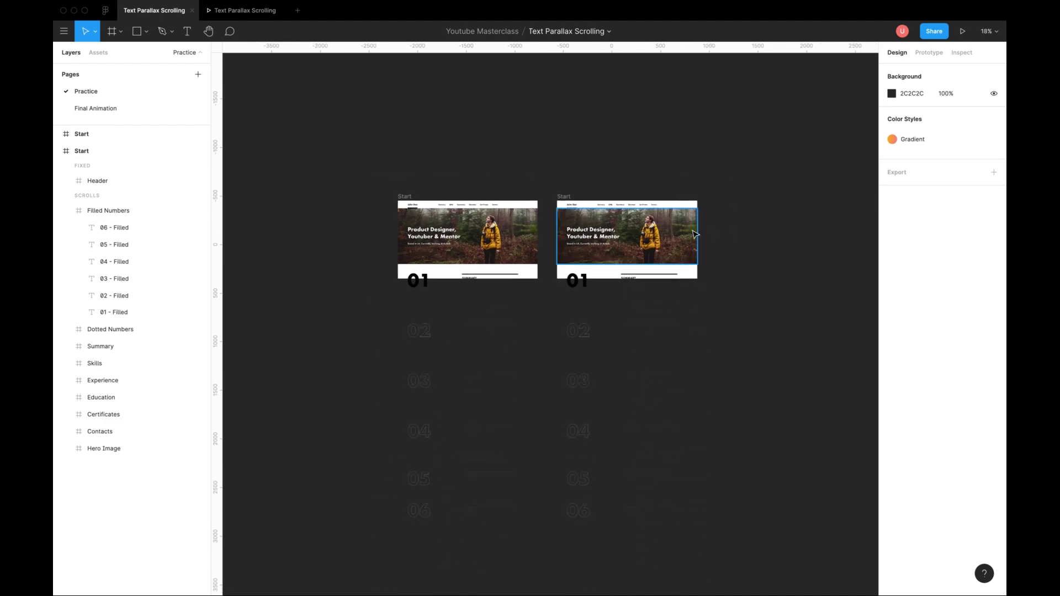
drag(715, 226, 561, 520)
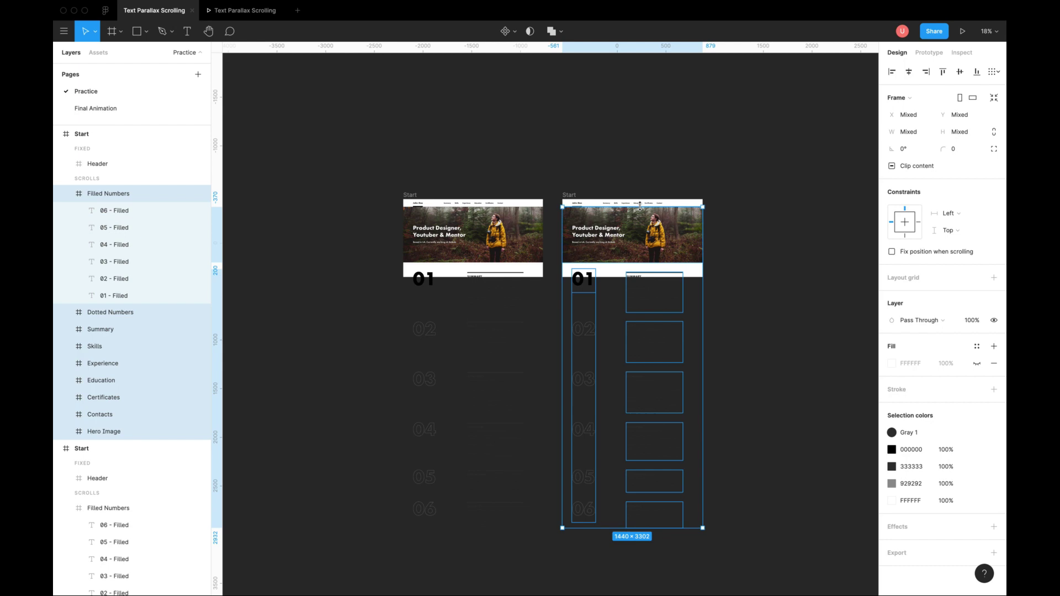
scroll(640, 207, up, 3)
scroll(678, 218, up, 2)
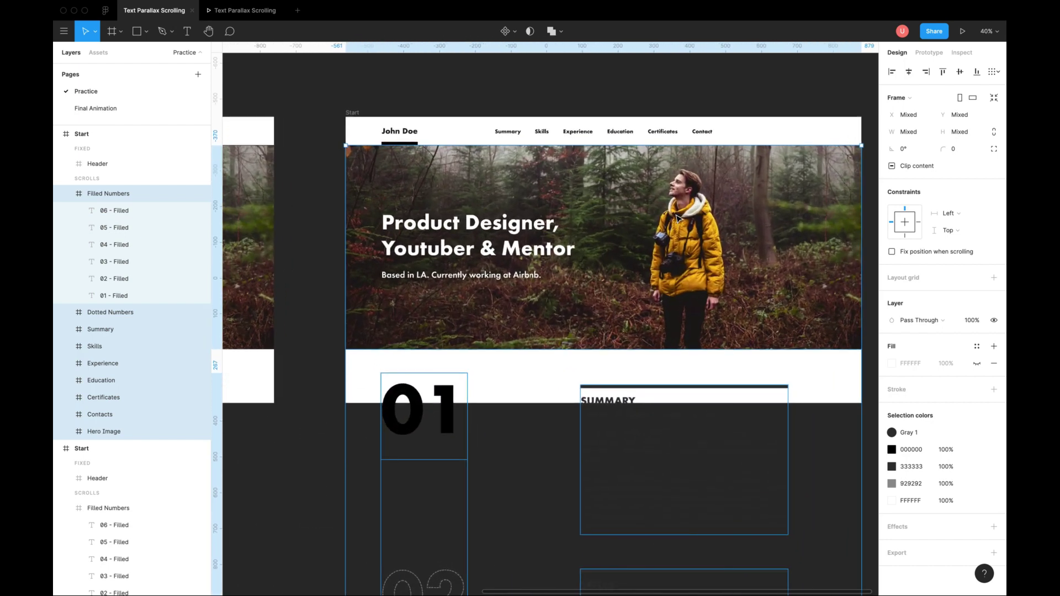
scroll(665, 303, up, 2)
drag(664, 322, 653, 118)
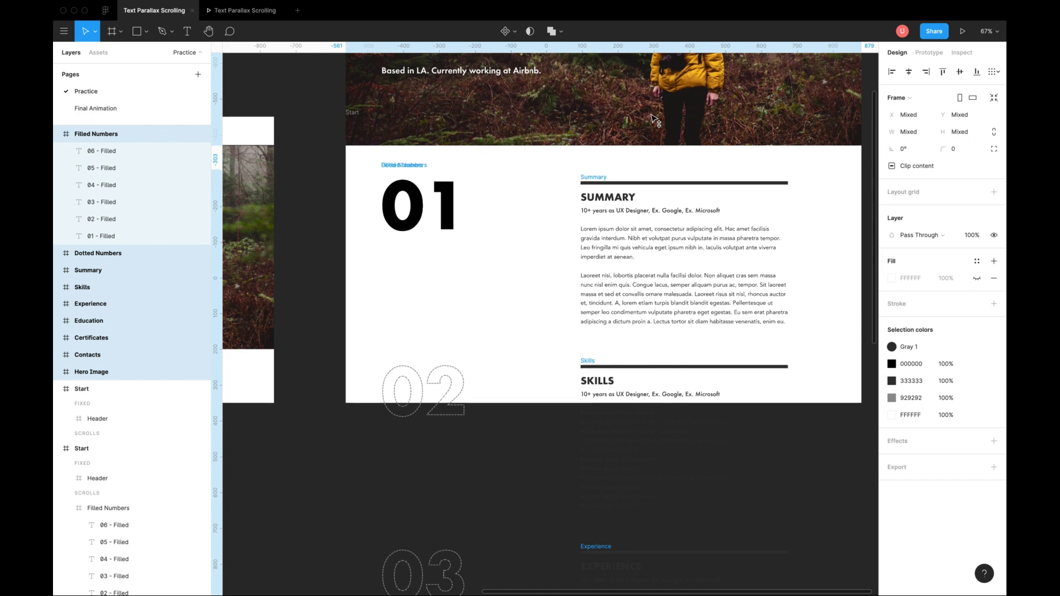
key(ctrl+z)
drag(674, 408, 654, 238)
drag(659, 355, 658, 320)
scroll(559, 295, up, 2)
scroll(560, 296, down, 1)
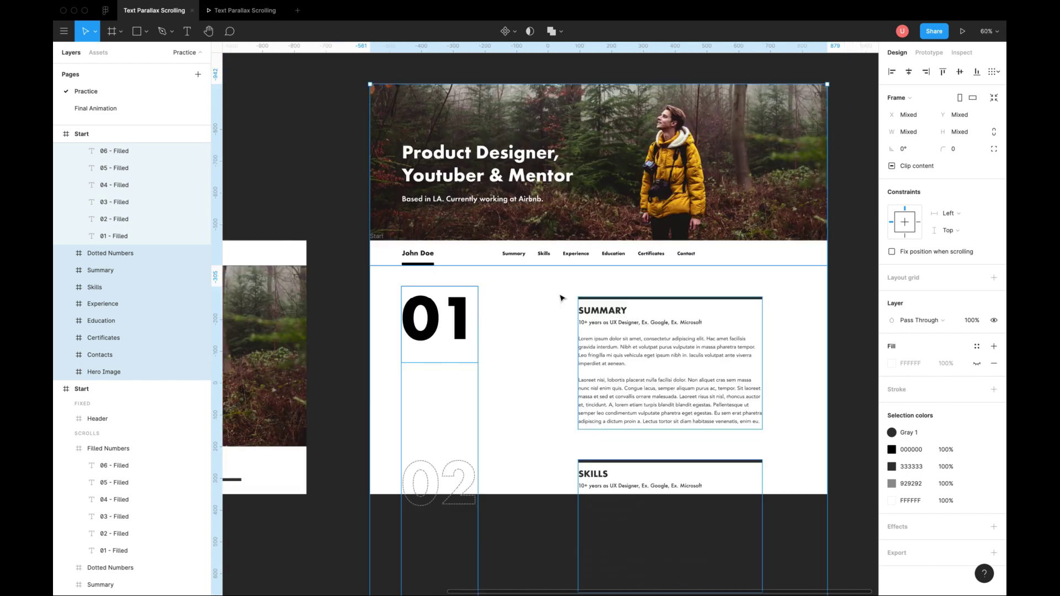
click(508, 301)
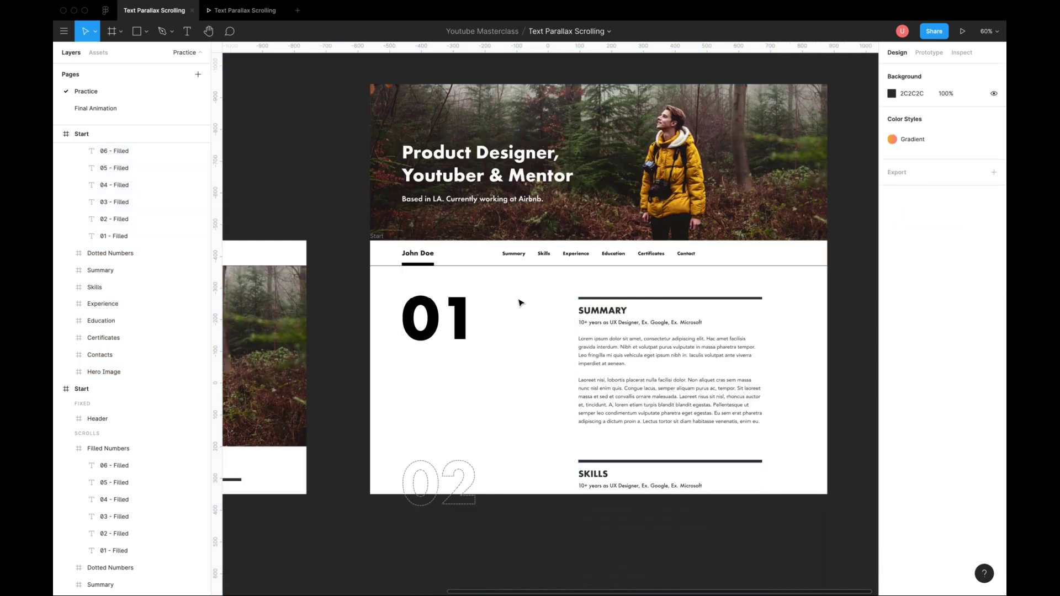
Move the black header bar in the duplicate frame under the Summary link and narrow it to that word's width
click(433, 265)
scroll(448, 265, up, 5)
drag(408, 265, 563, 269)
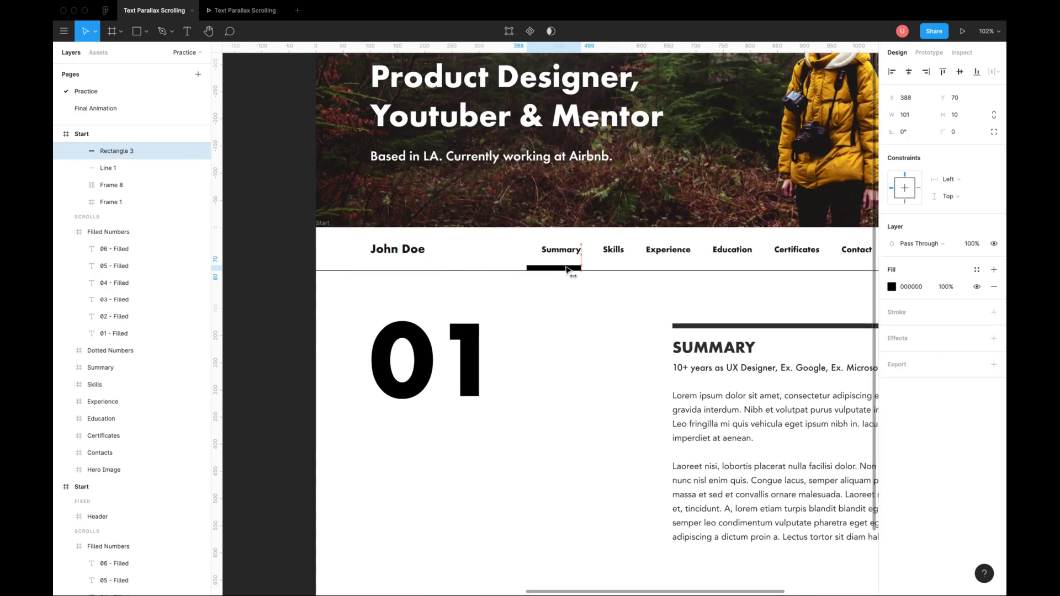
scroll(563, 270, up, 2)
scroll(563, 269, up, 5)
drag(487, 270, 521, 269)
click(539, 324)
scroll(539, 324, down, 10)
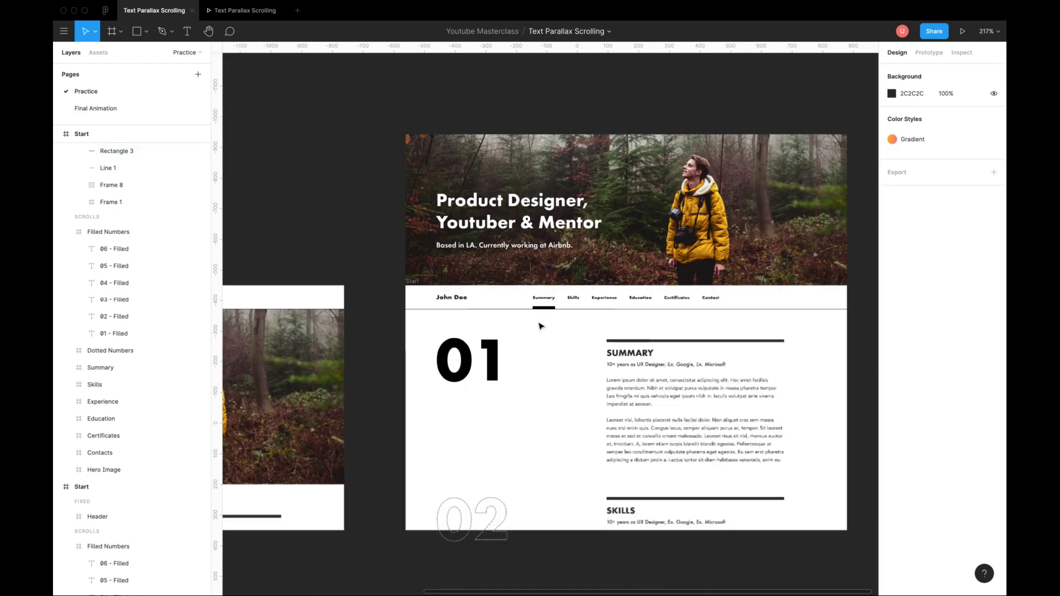
Clip the content of the duplicate Start frame to its 1440 × 800 bounds
click(727, 256)
click(435, 289)
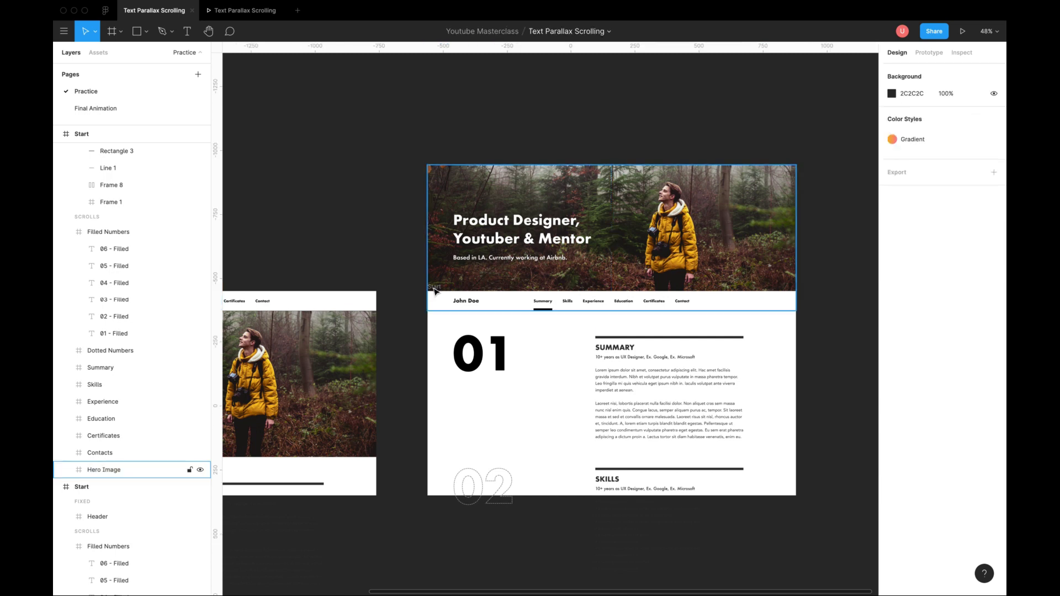
click(434, 288)
click(82, 134)
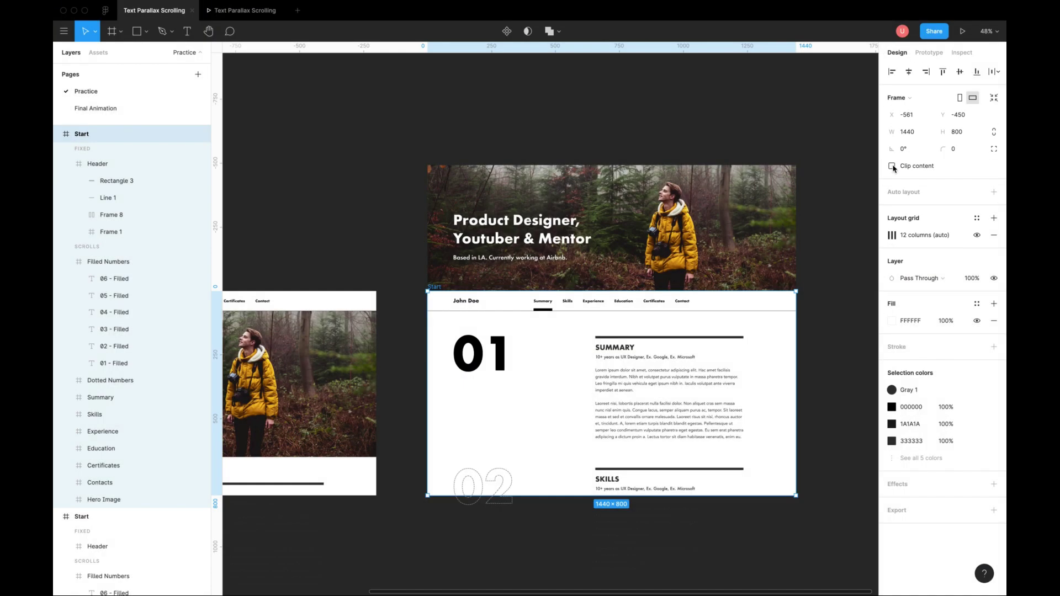
click(891, 167)
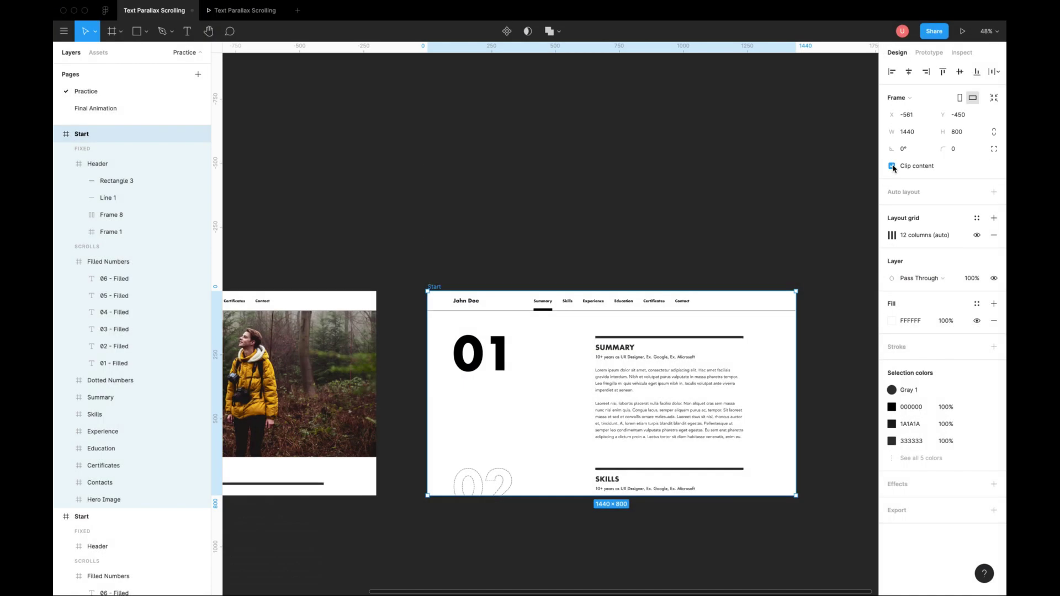
click(800, 242)
Link the first frame's Summary menu text to the duplicate frame: On click, Navigate to, Smart animate, Ease Out, 400ms
scroll(788, 243, left, 3)
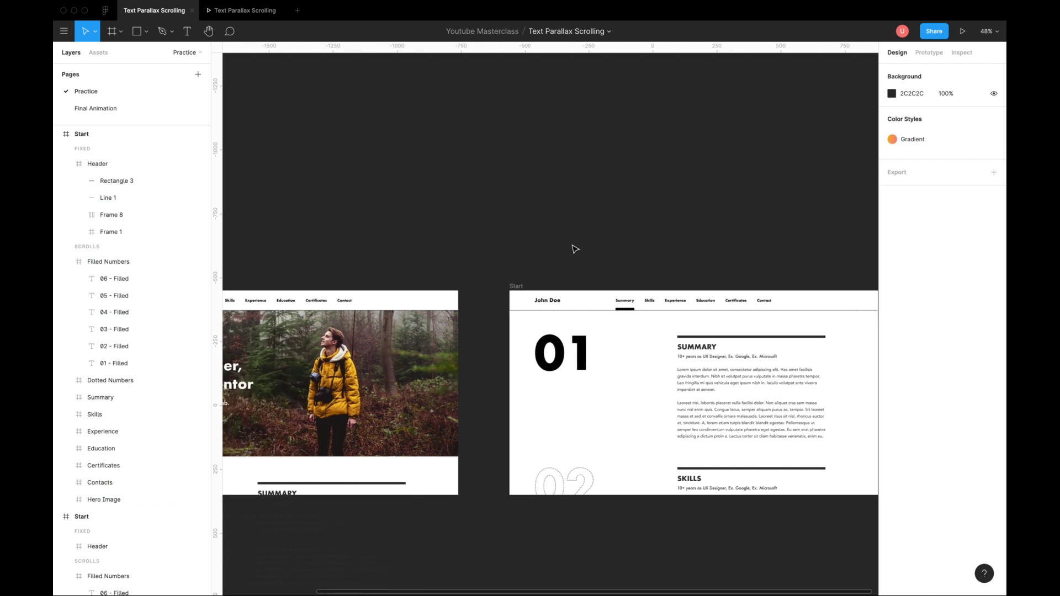
scroll(607, 276, down, 2)
scroll(610, 319, down, 3)
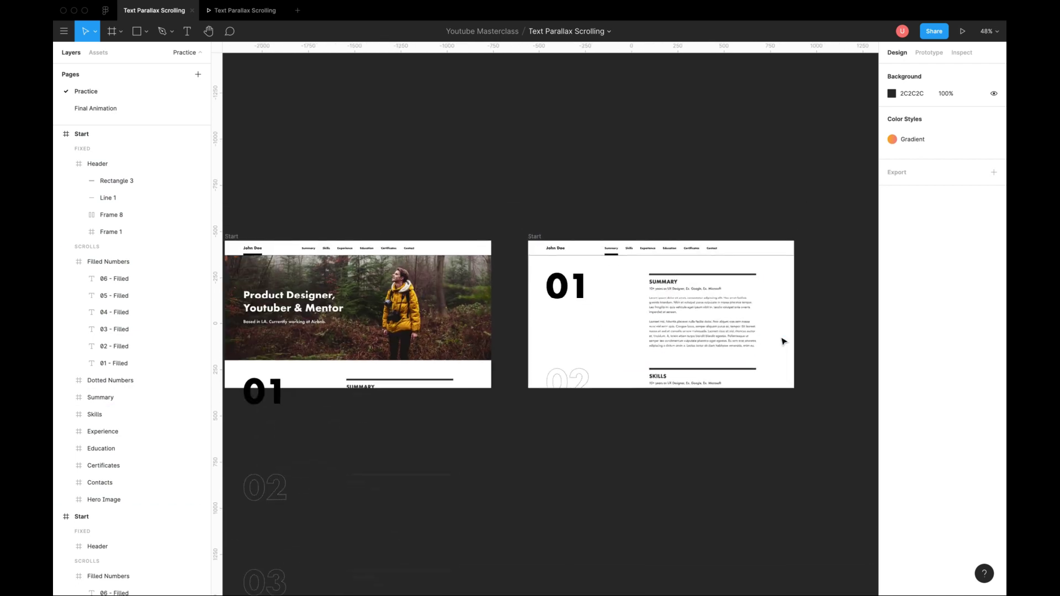
super+click(314, 250)
scroll(353, 243, left, 1)
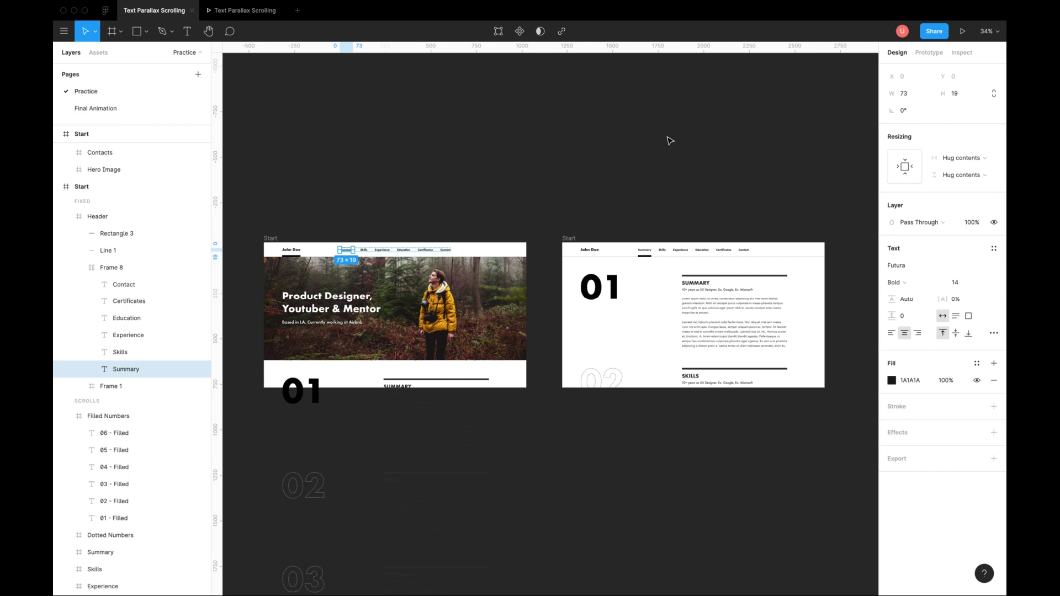
click(928, 52)
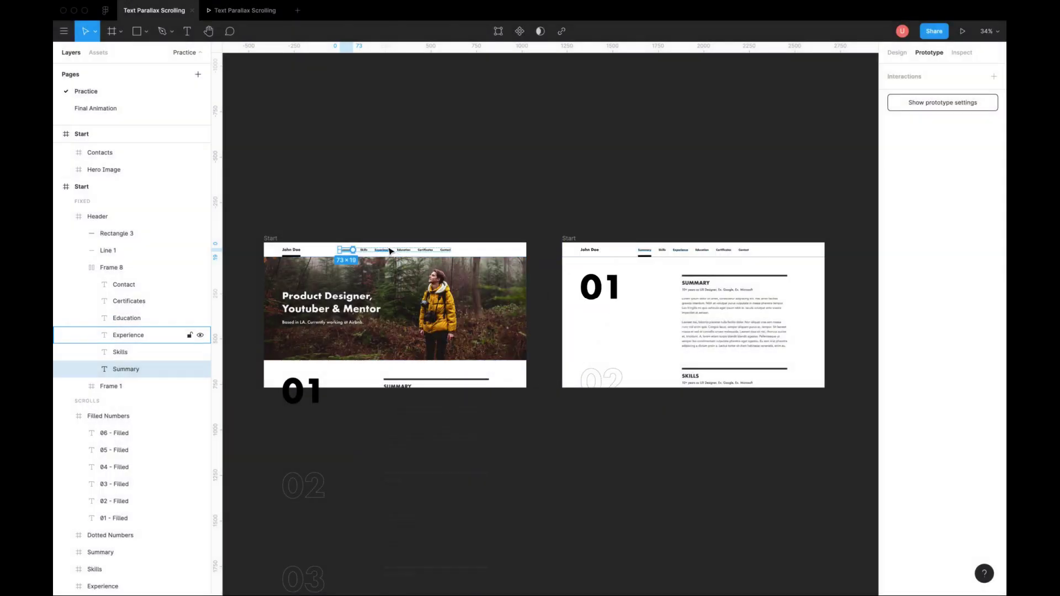
drag(352, 249, 618, 301)
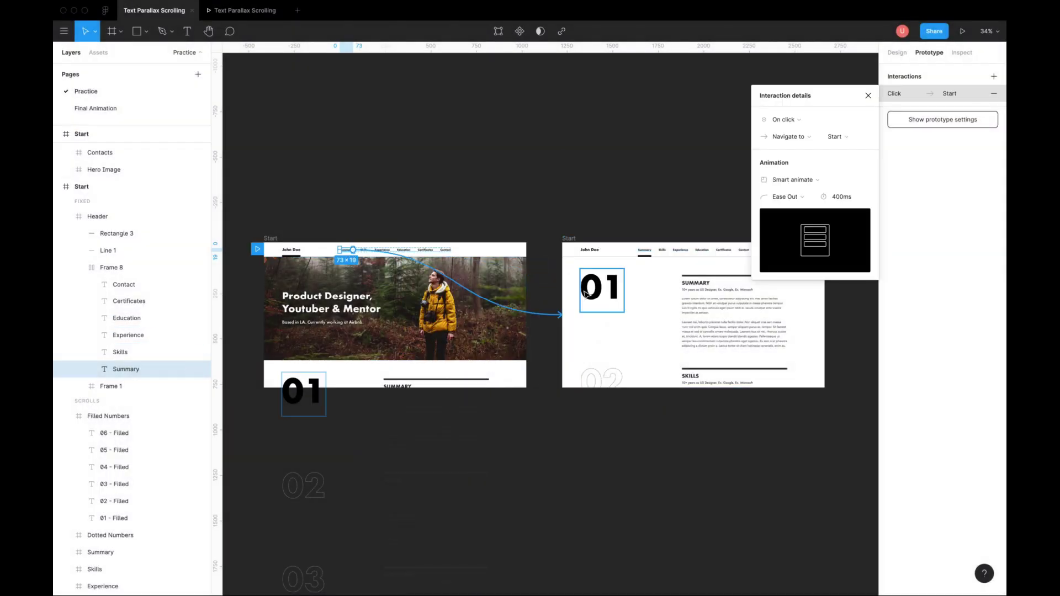
click(796, 181)
click(796, 181)
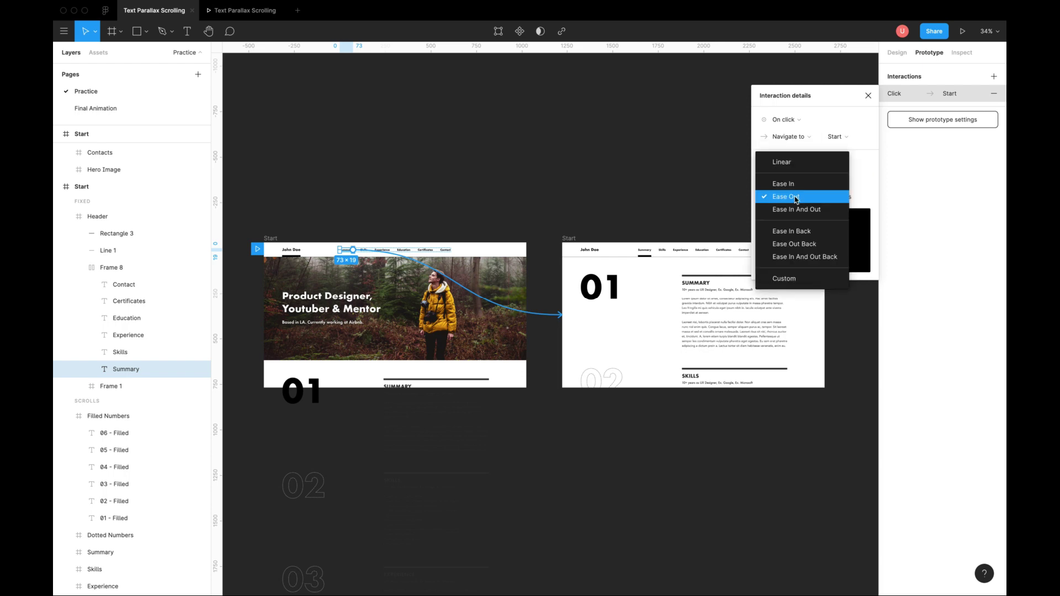
click(796, 199)
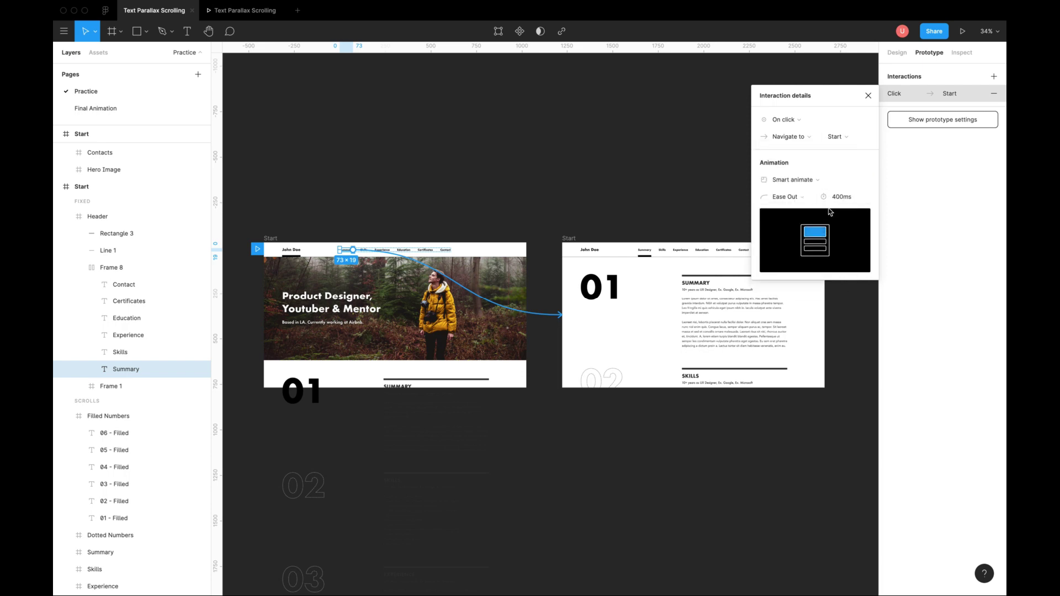
key(Escape)
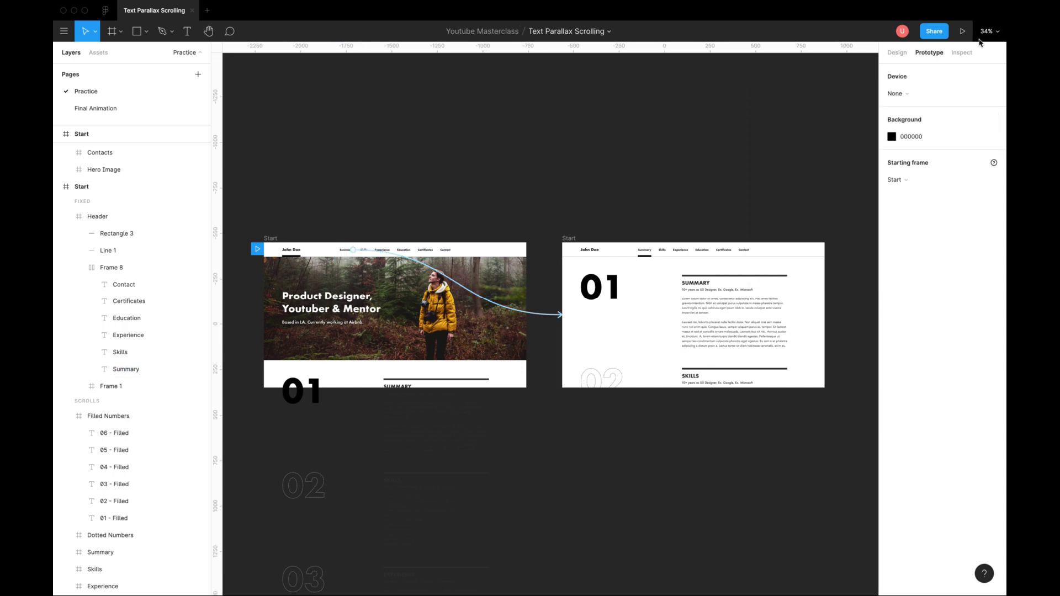
Preview the prototype, test the Summary link's transition, and return to the design file
click(962, 31)
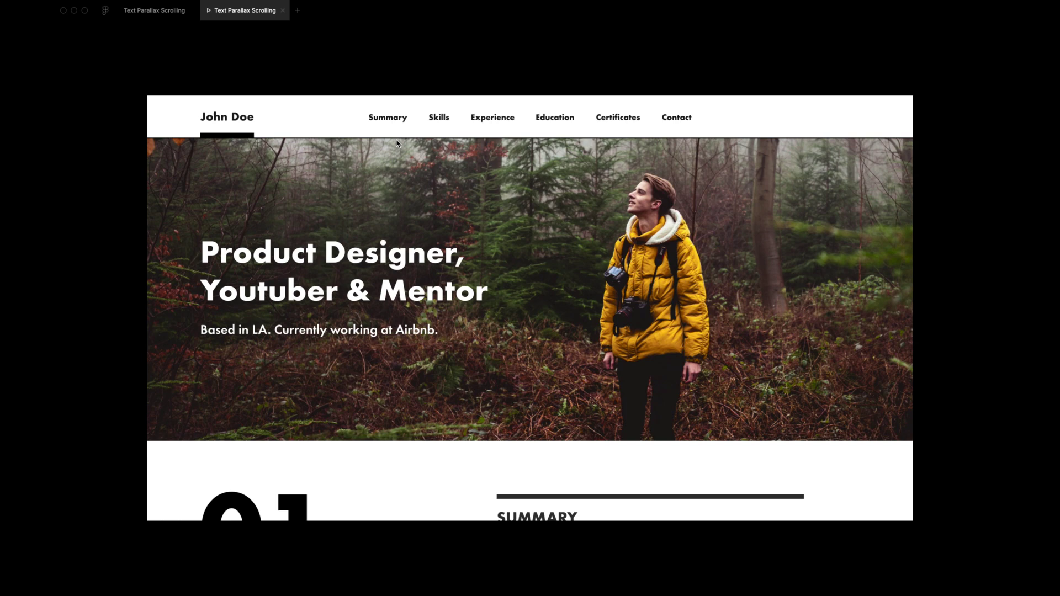
click(390, 119)
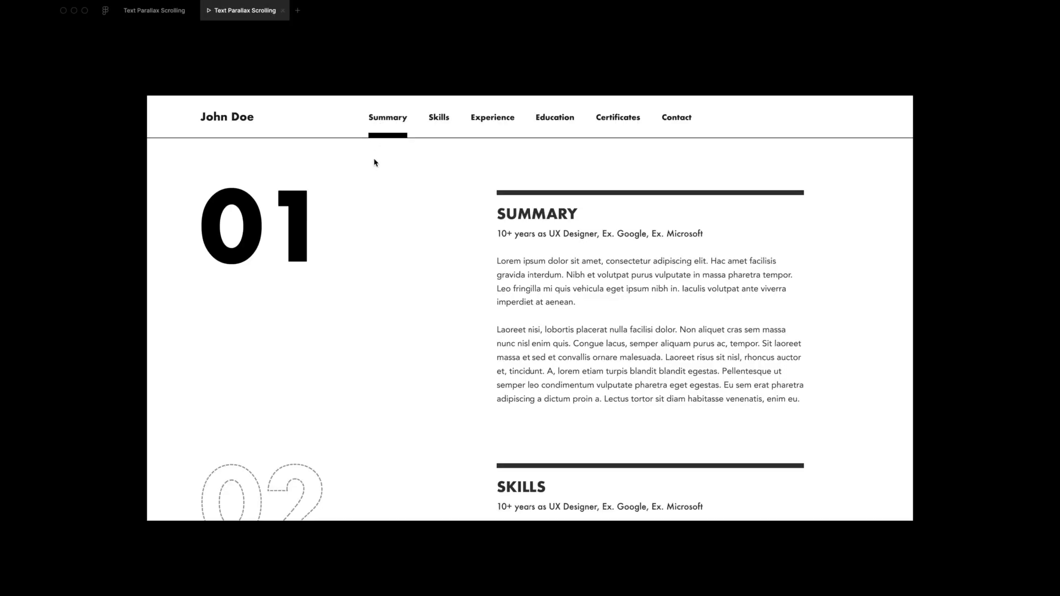
click(155, 10)
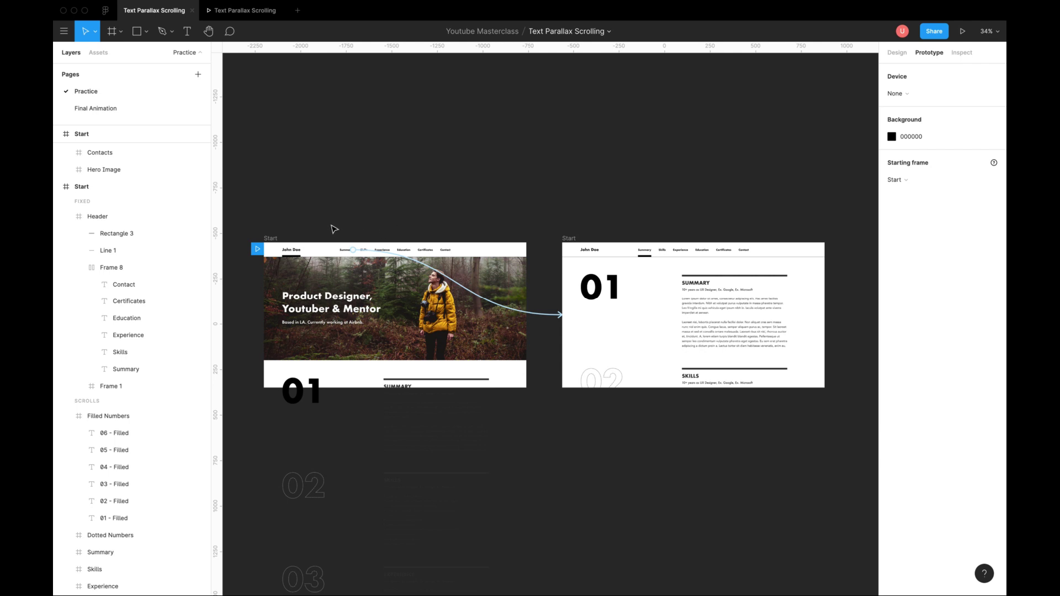
Link the header's name text in the duplicate frame back to the first Start frame: On click, Navigate to, Smart animate, Ease Out, 600ms
click(605, 253)
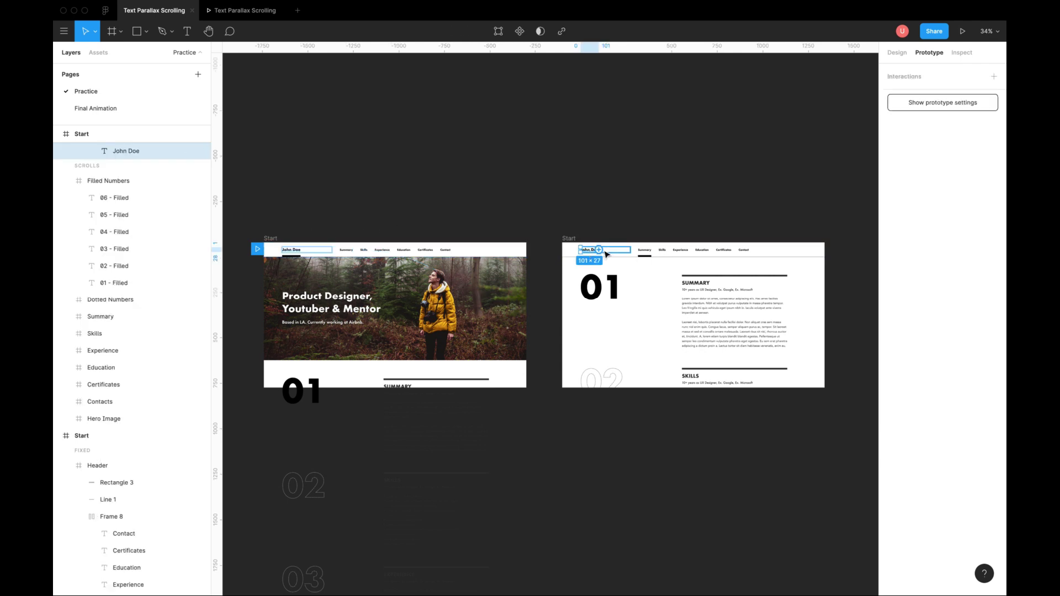
drag(599, 249, 509, 290)
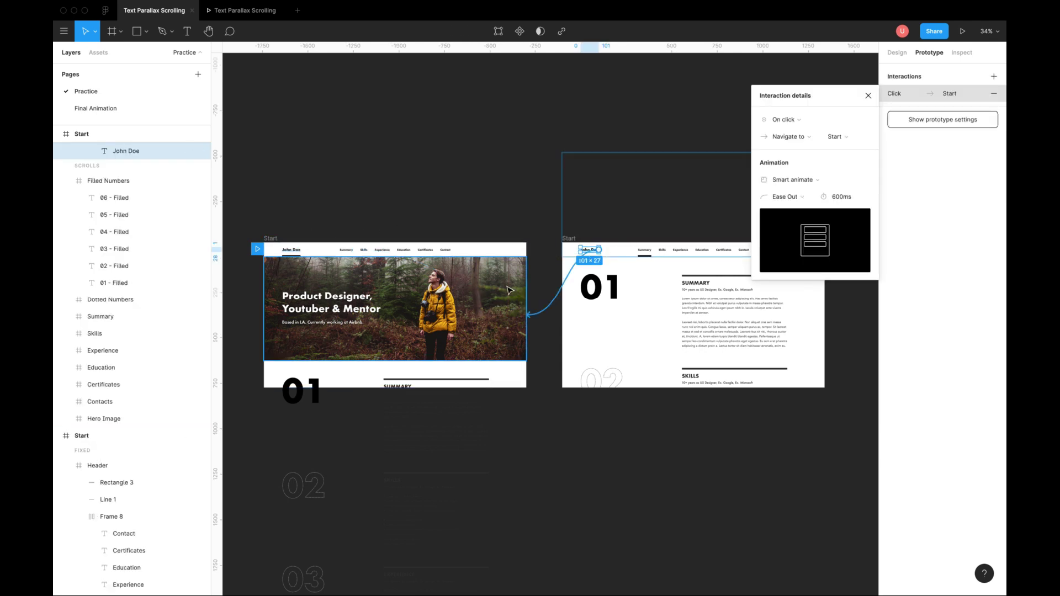
click(319, 135)
Preview the prototype, test the Summary link and the name link back to the hero view, and return to the design file
click(253, 14)
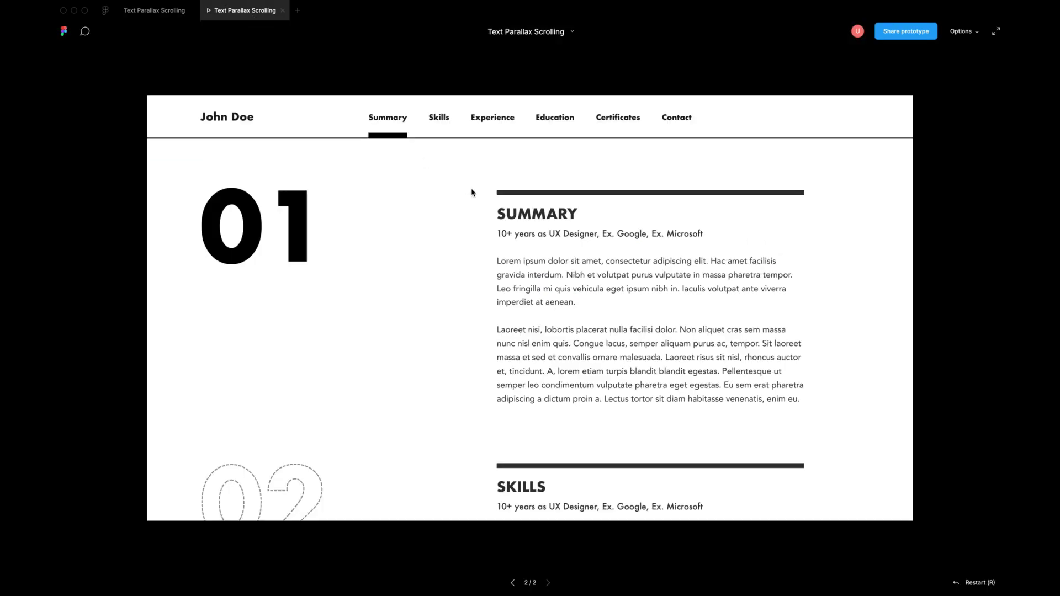
click(398, 124)
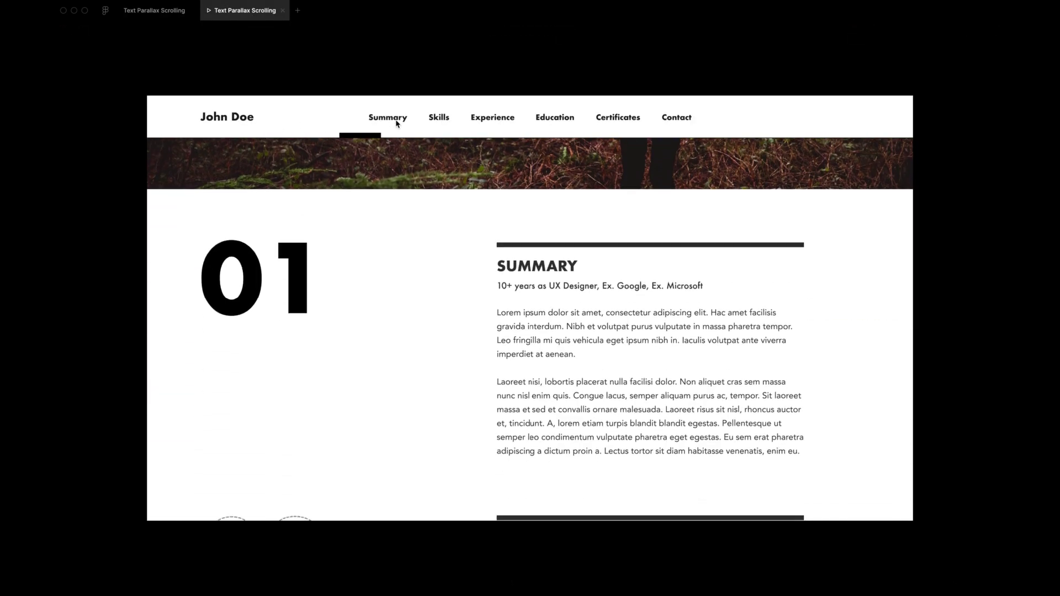
click(249, 119)
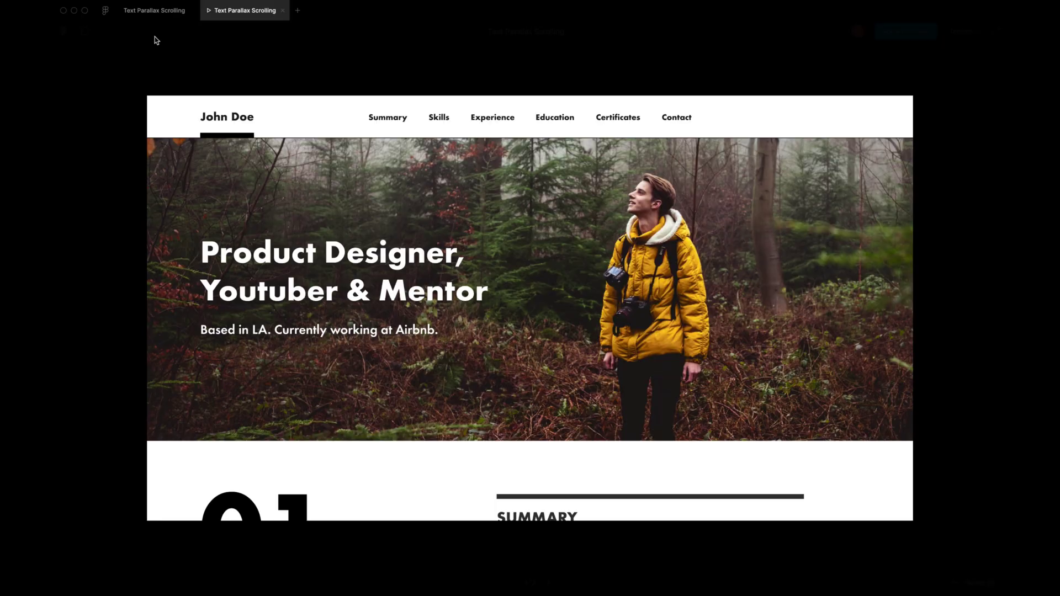
click(155, 10)
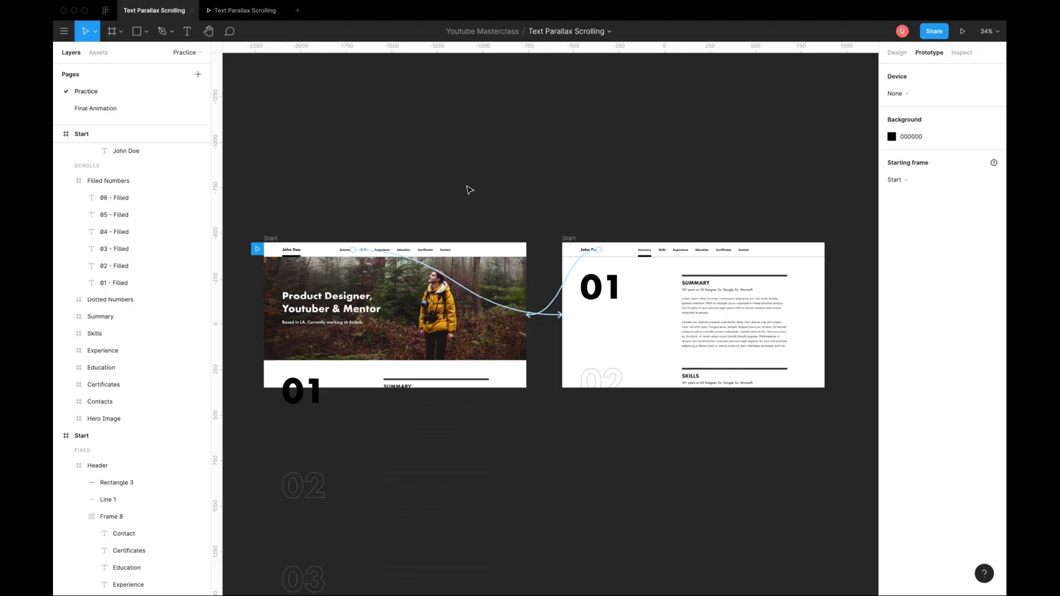
Rename the second Start frame "01 - Initial State" and place a duplicate of it to its right
click(572, 238)
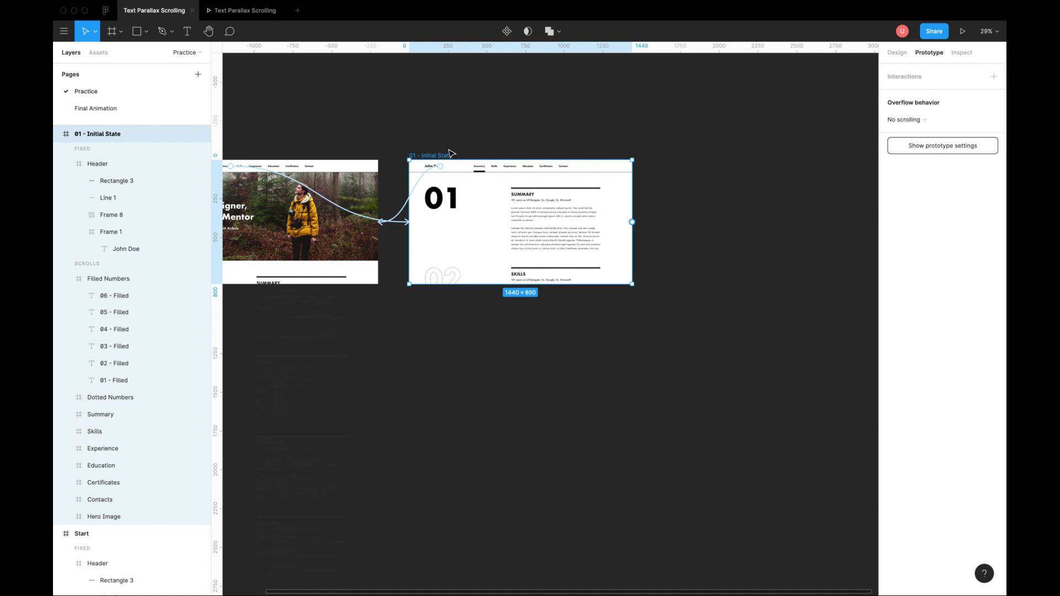
key(ctrl+d)
drag(624, 158, 624, 128)
click(676, 131)
scroll(674, 133, right, 5)
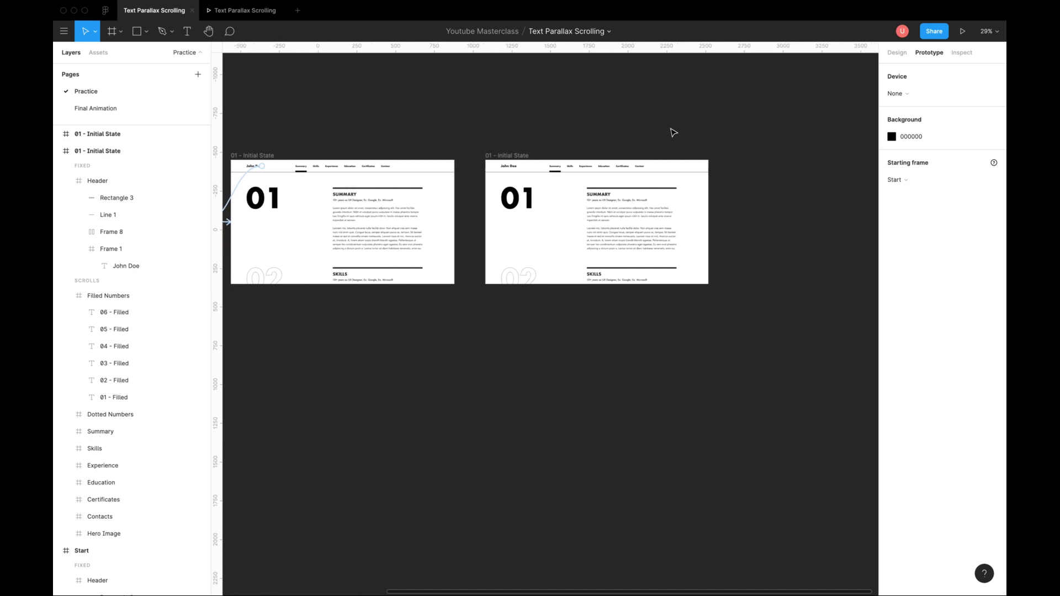
In the new duplicate, move filled and dotted numbers 02 to 06 and all content sections up until 02 sits directly beneath 01
click(479, 274)
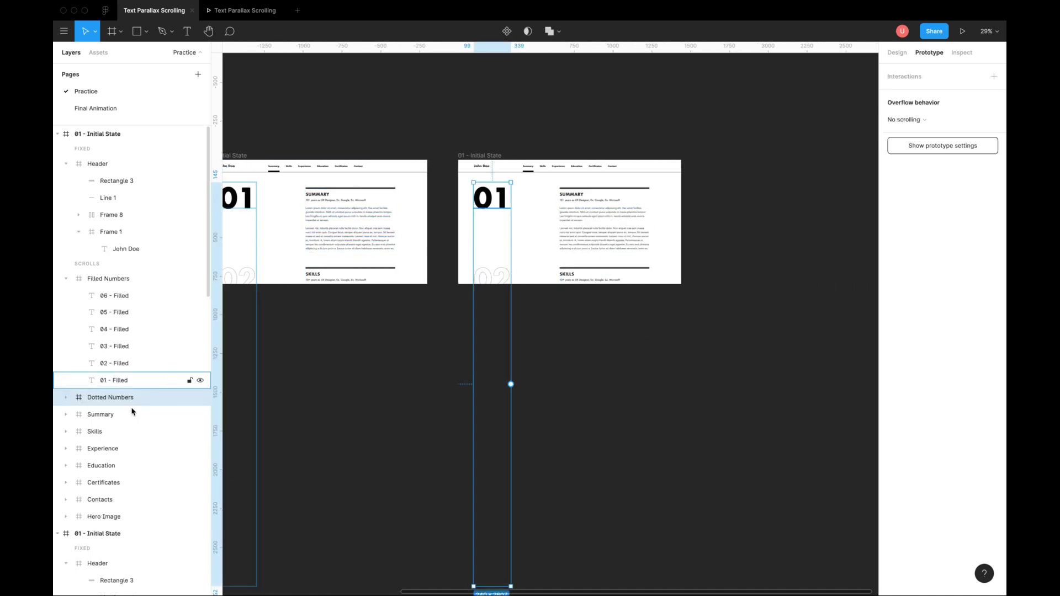
click(66, 398)
click(131, 417)
shift+click(125, 484)
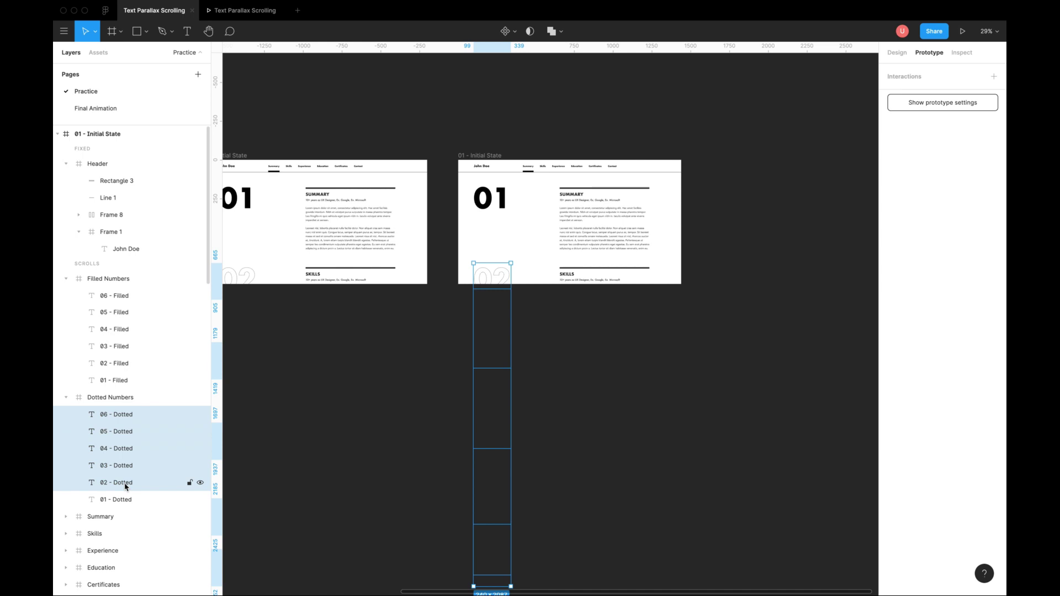
click(123, 364)
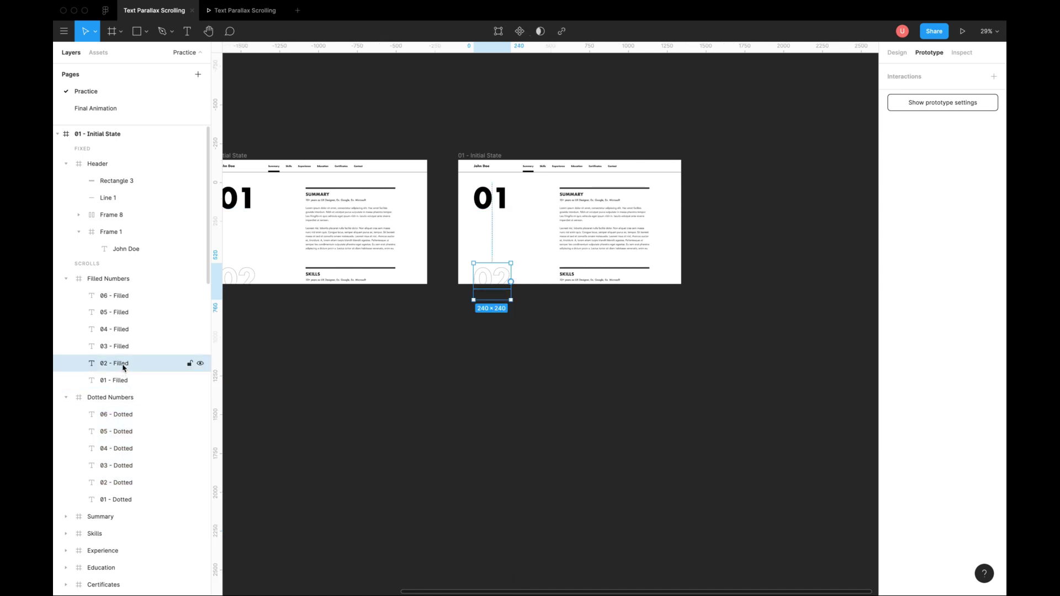
shift+click(121, 295)
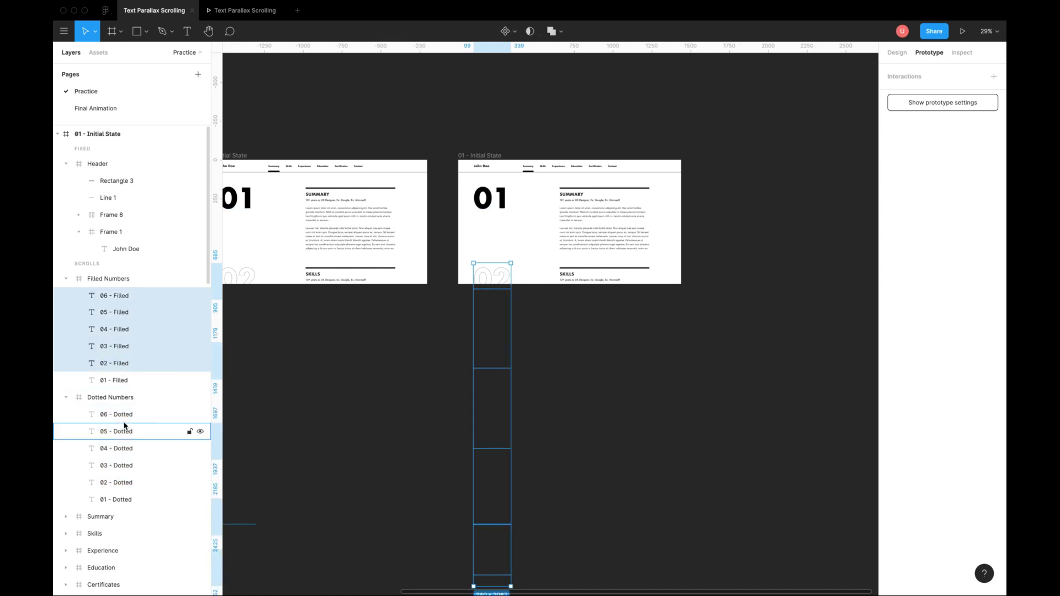
shift+click(124, 433)
shift+click(124, 449)
shift+click(123, 465)
shift+click(124, 482)
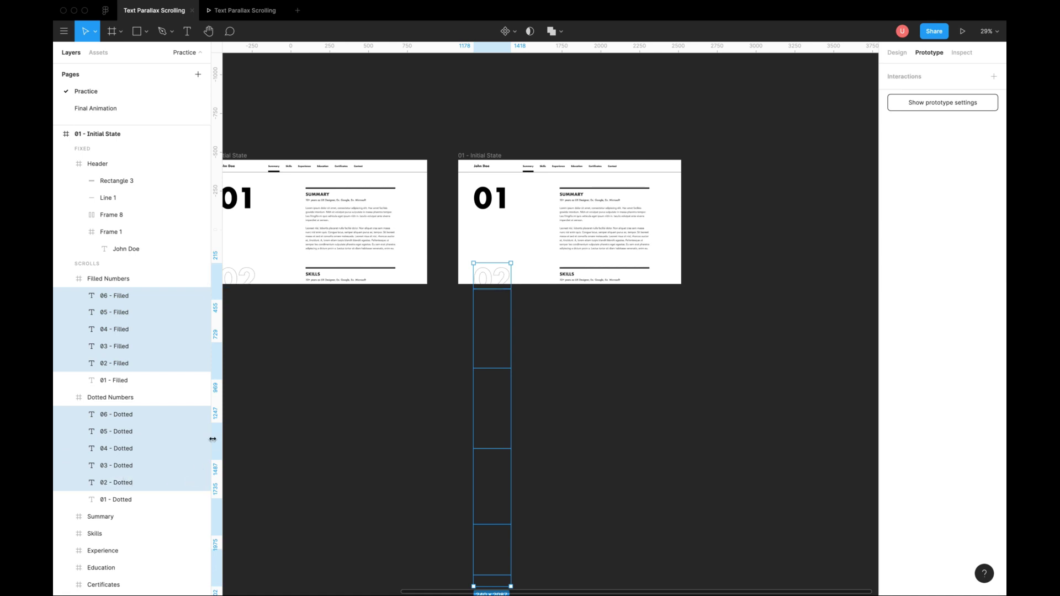
drag(705, 189, 553, 544)
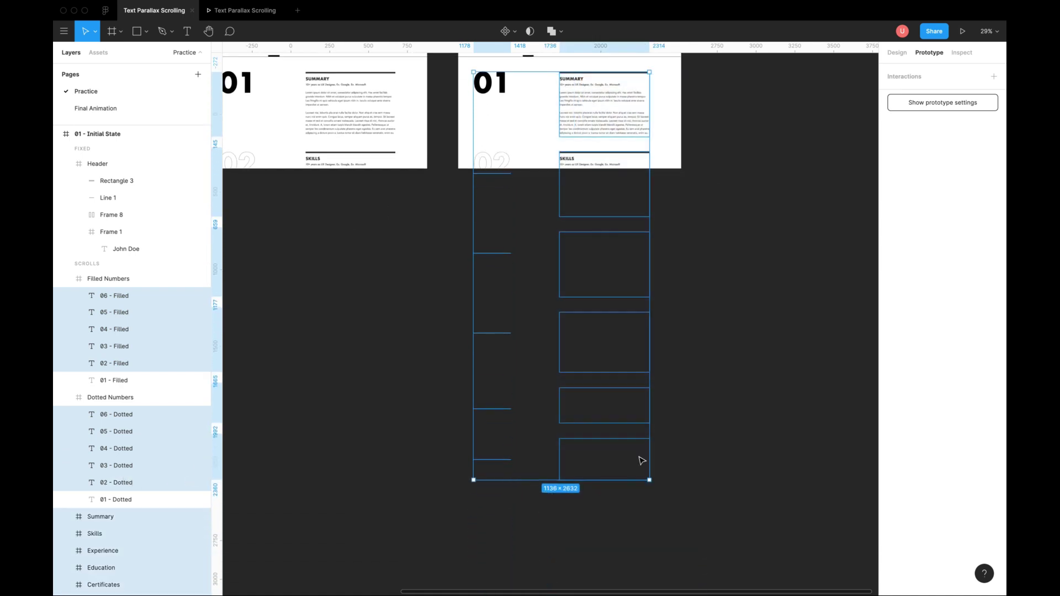
scroll(596, 211, up, 2)
scroll(593, 134, up, 3)
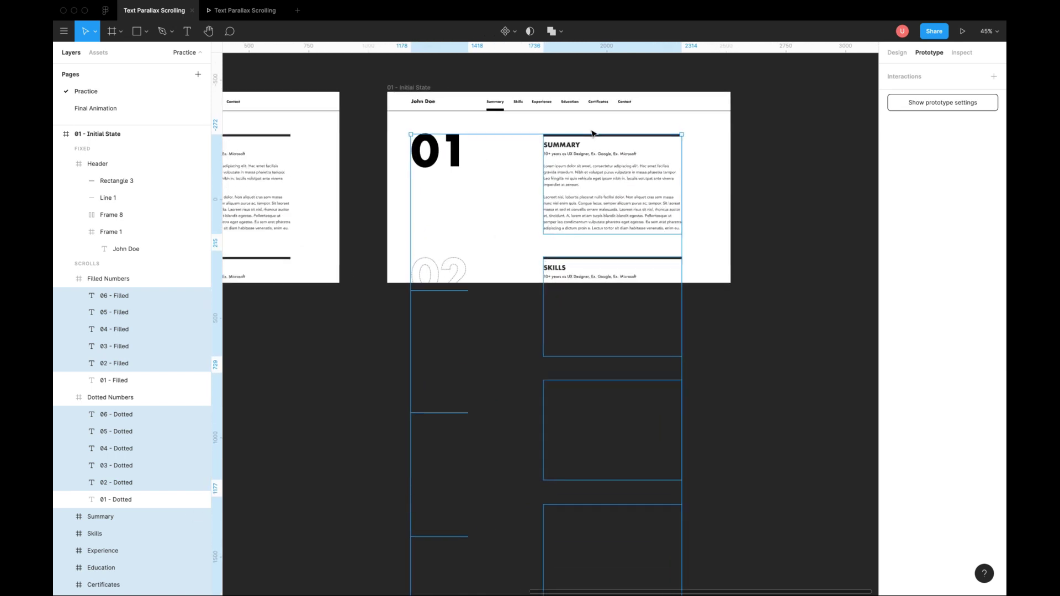
key(shift+Up)
key(shift+Up)
key(shift+Up)
key(shift+Up)
key(shift+Up)
key(shift+Up)
key(shift+Up)
key(shift+Up)
key(shift+Up)
key(shift+Up)
key(shift+Up)
key(shift+Up)
key(shift+Up)
key(shift+Up)
key(shift+Up)
key(shift+Up)
key(shift+Up)
key(shift+Up)
key(shift+Up)
key(shift+Up)
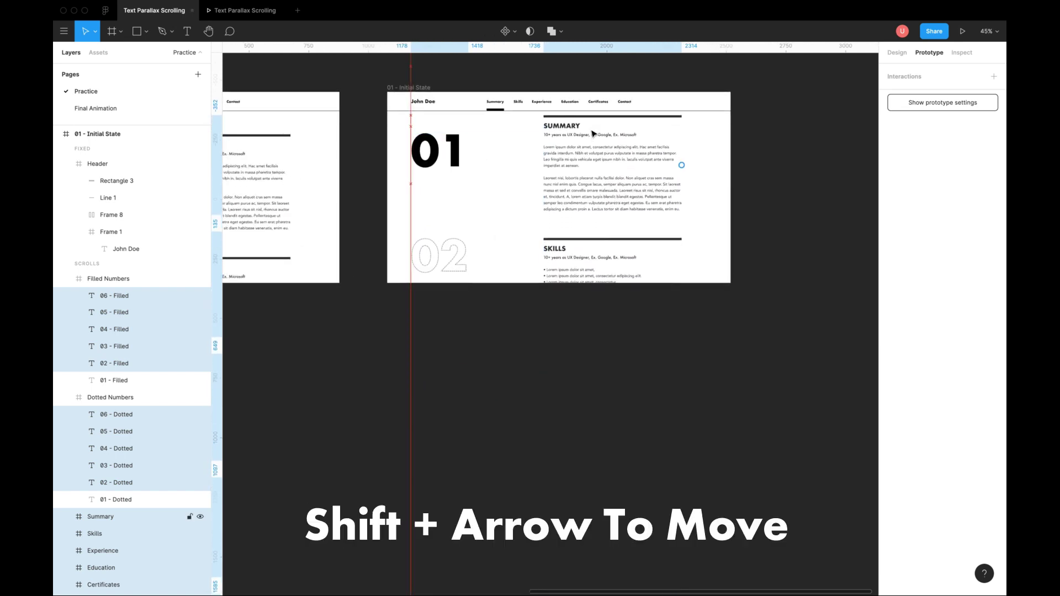
key(shift+Up)
key(shift+Up)
key(shift+Up)
key(shift+Up)
key(shift+Up)
key(shift+Up)
key(shift+Up)
key(shift+Up)
key(shift+Up)
key(shift+Up)
key(shift+Up)
key(shift+Up)
key(shift+Up)
key(shift+Up)
key(shift+Up)
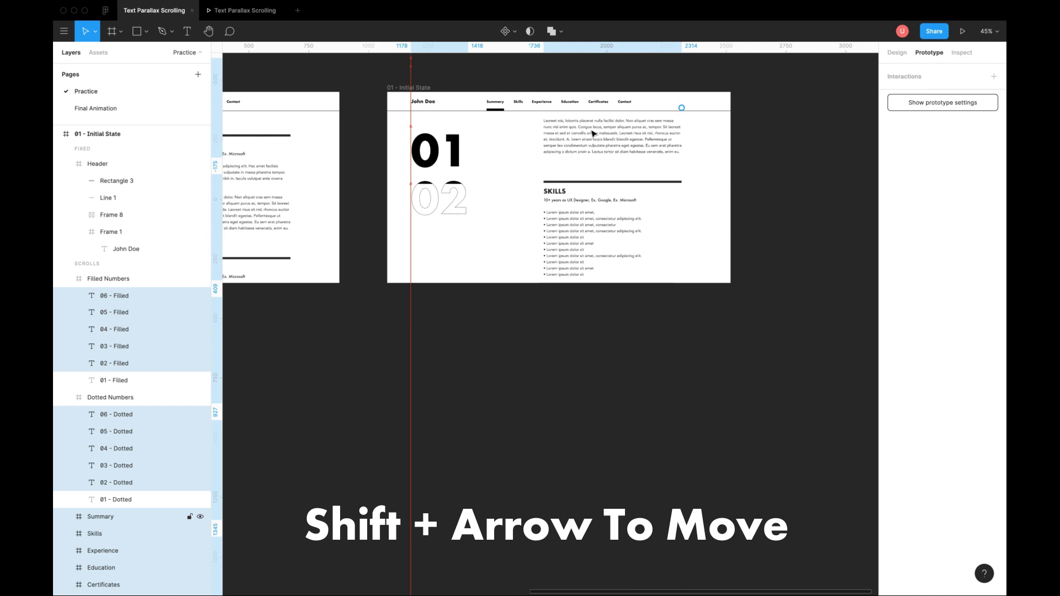
key(shift+Up)
key(shift+Up)
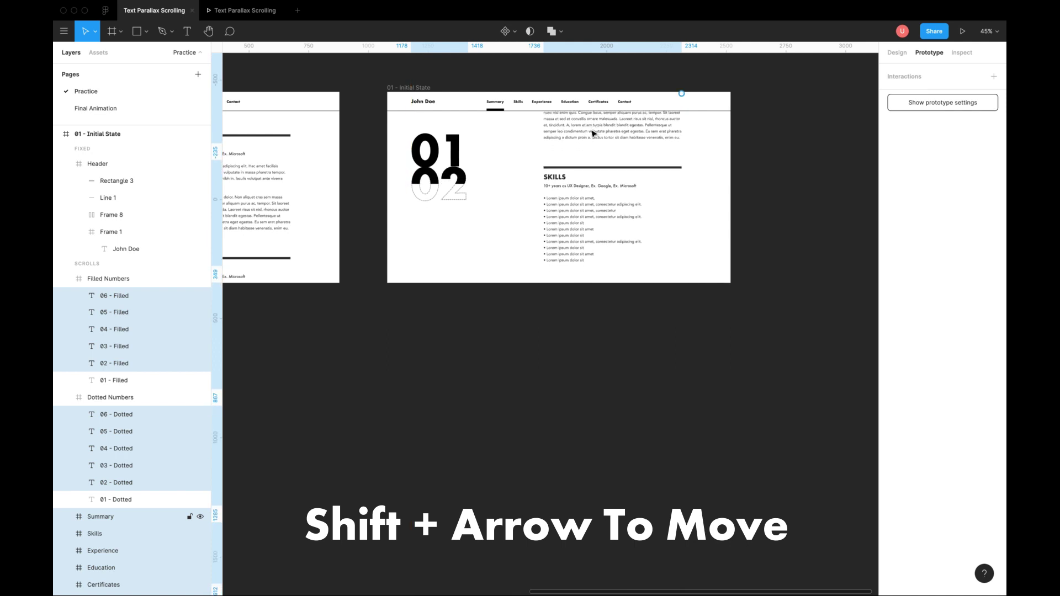
key(Down)
key(Down)
key(Down)
key(Down)
key(Down)
key(Down)
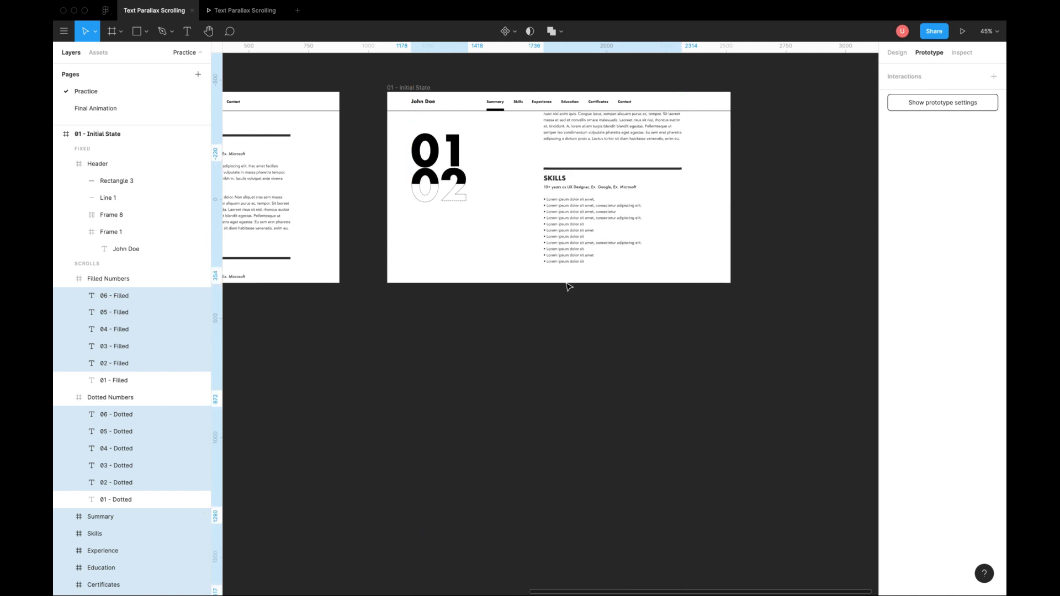
click(739, 321)
Shorten the Filled Numbers frame to 240 × 172 so that it clips right below the filled 01
click(444, 160)
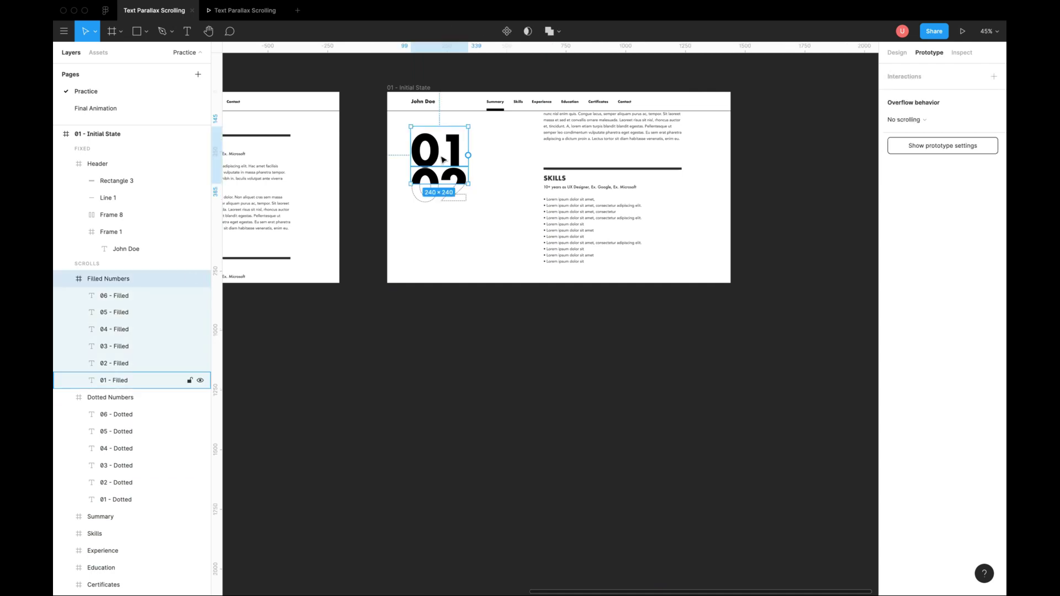
scroll(420, 148, up, 5)
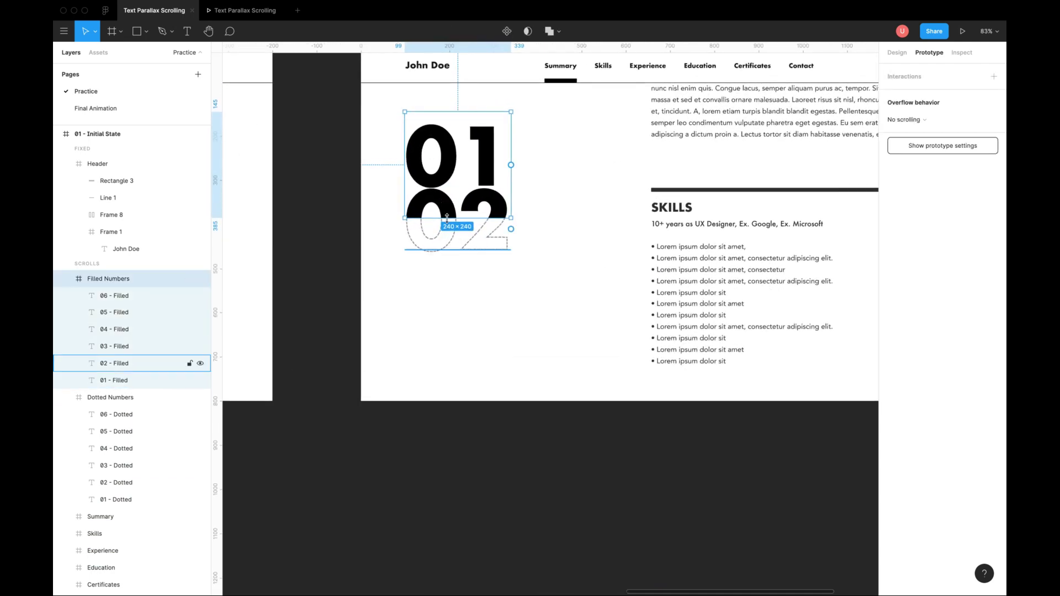
drag(446, 218, 447, 188)
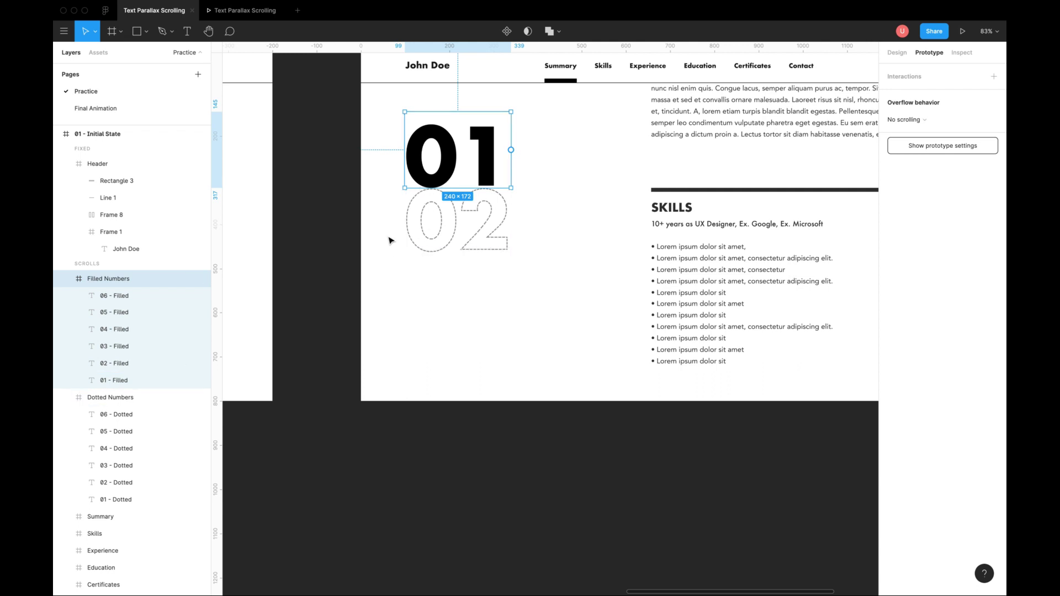
click(360, 237)
Duplicate the frame holding the stacked 01 and 02 numbers to create another state beside it
scroll(390, 253, down, 4)
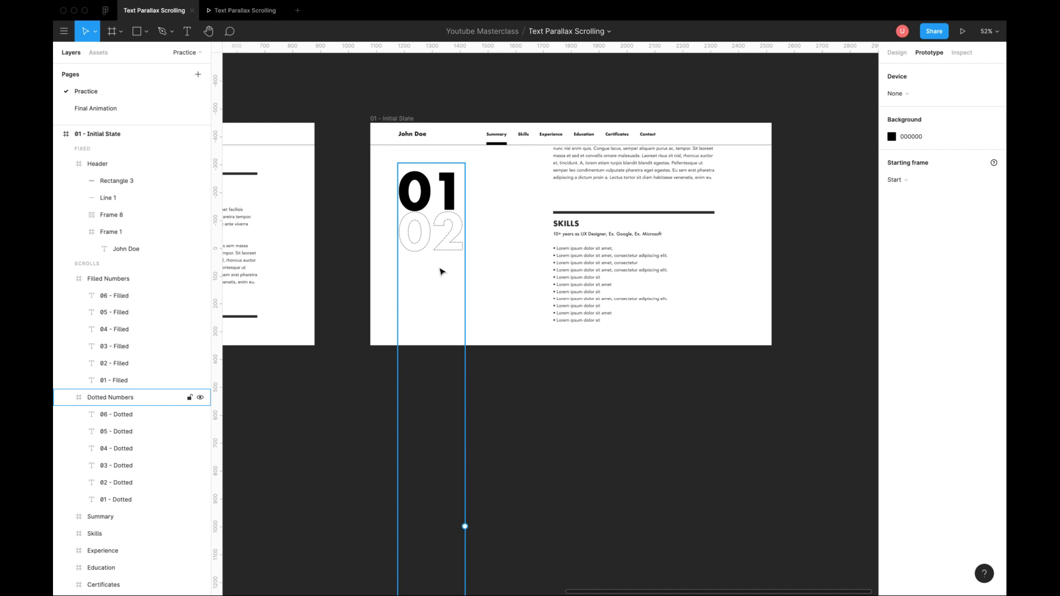
scroll(557, 365, down, 4)
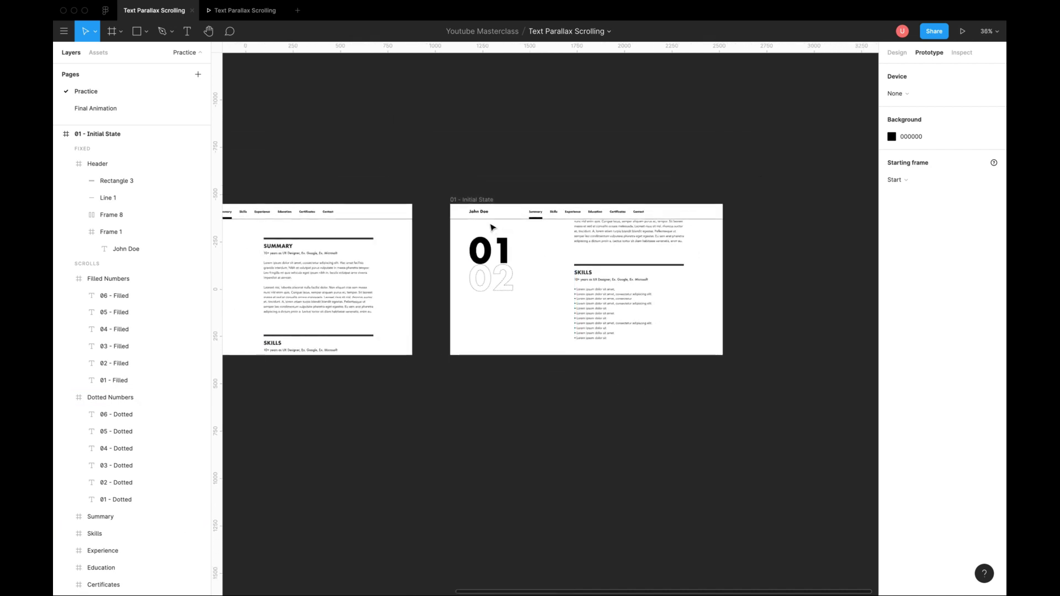
click(554, 284)
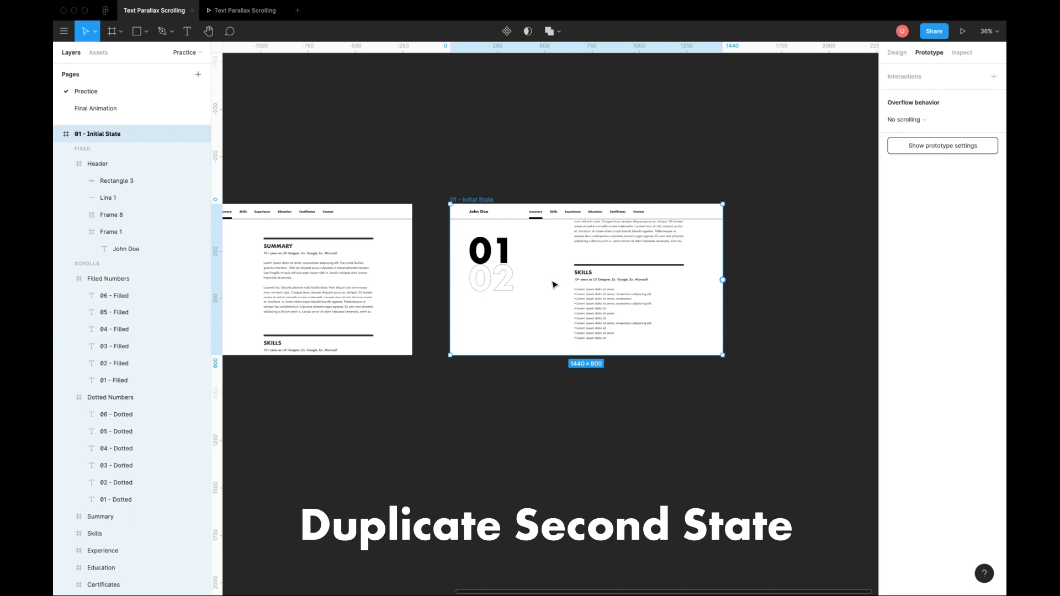
key(ctrl+d)
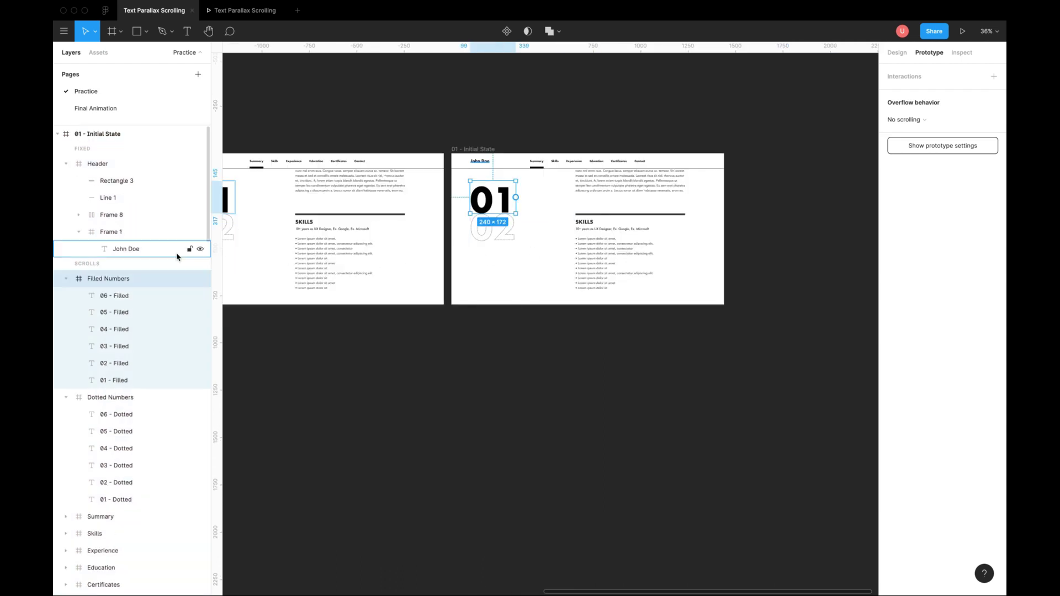
In the newest frame, move all filled and dotted numbers and content sections up until the filled 02 takes the place of 01
click(121, 295)
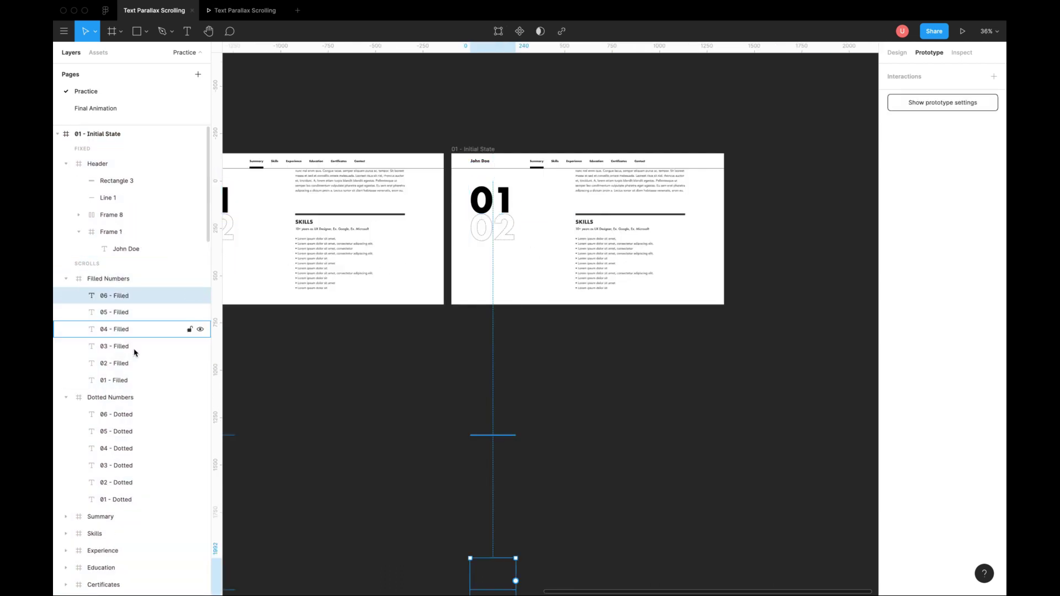
shift+click(133, 380)
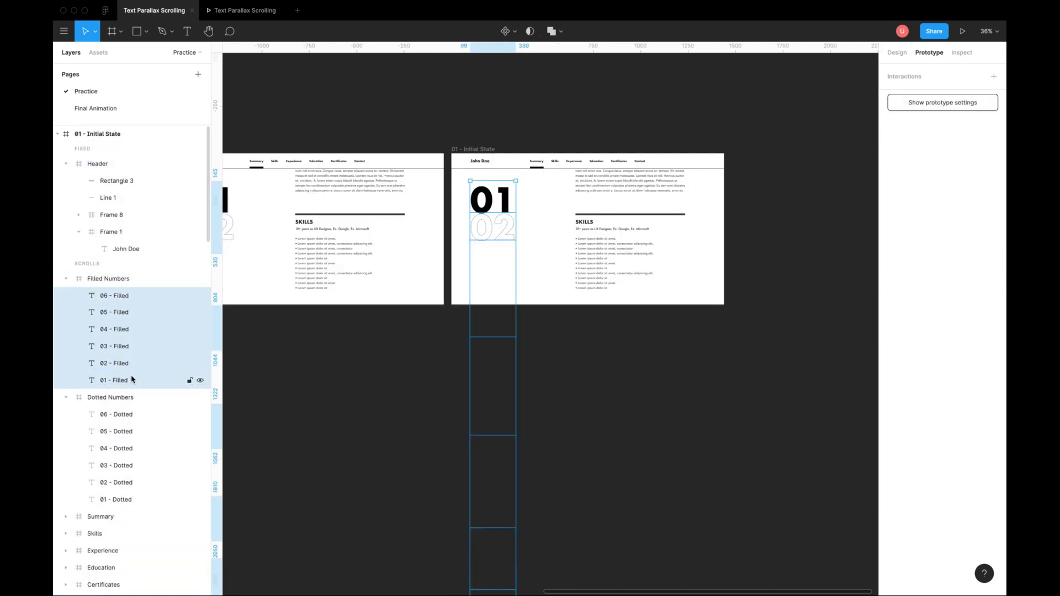
super+click(133, 417)
super+click(134, 433)
super+click(134, 450)
super+click(135, 468)
super+click(135, 484)
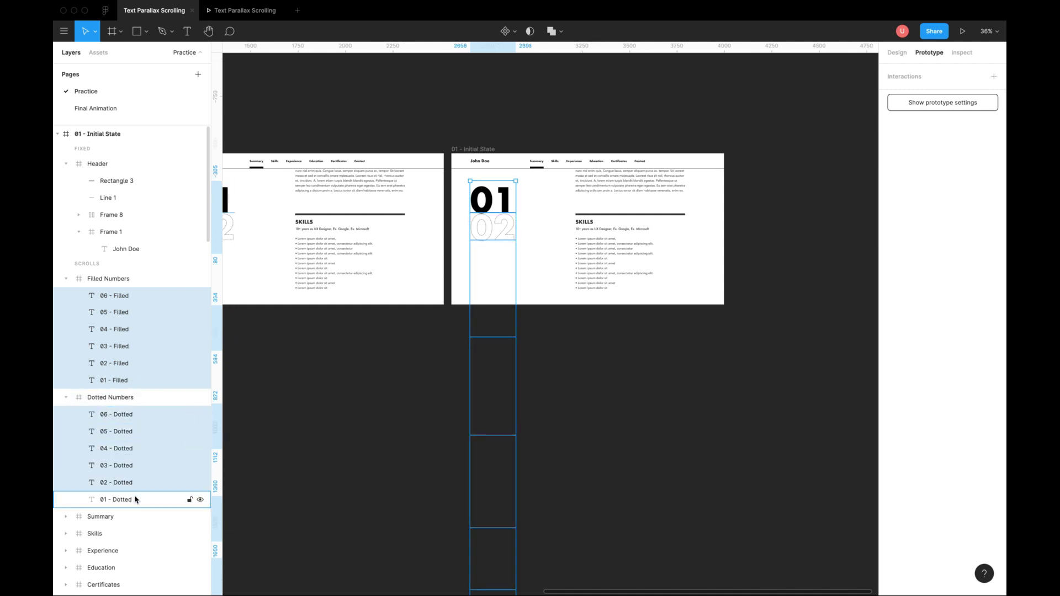
shift+click(135, 500)
drag(753, 183, 574, 474)
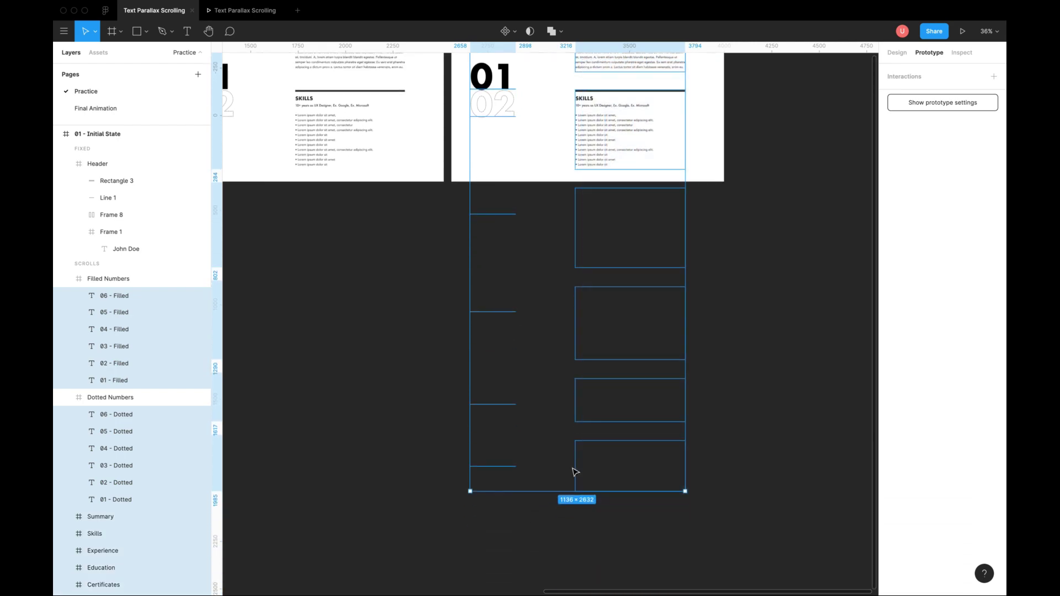
scroll(596, 425, up, 3)
scroll(637, 268, up, 5)
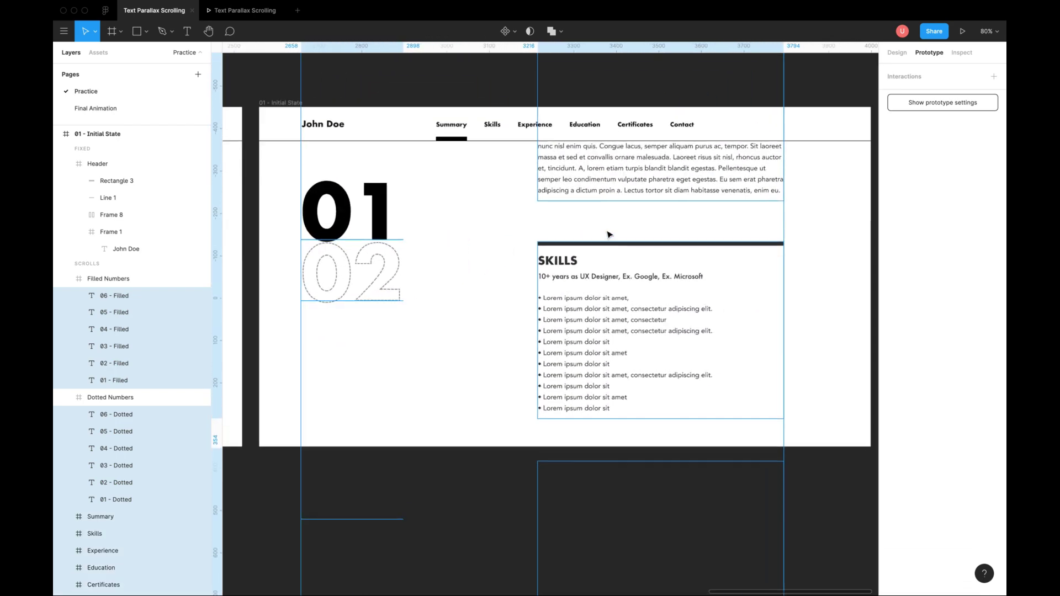
scroll(609, 234, down, 2)
key(shift+Up)
key(shift+Up)
key(shift+Up)
key(shift+Up)
key(shift+Up)
key(shift+Up)
key(shift+Up)
key(shift+Up)
key(shift+Up)
key(shift+Up)
key(shift+Up)
key(shift+Up)
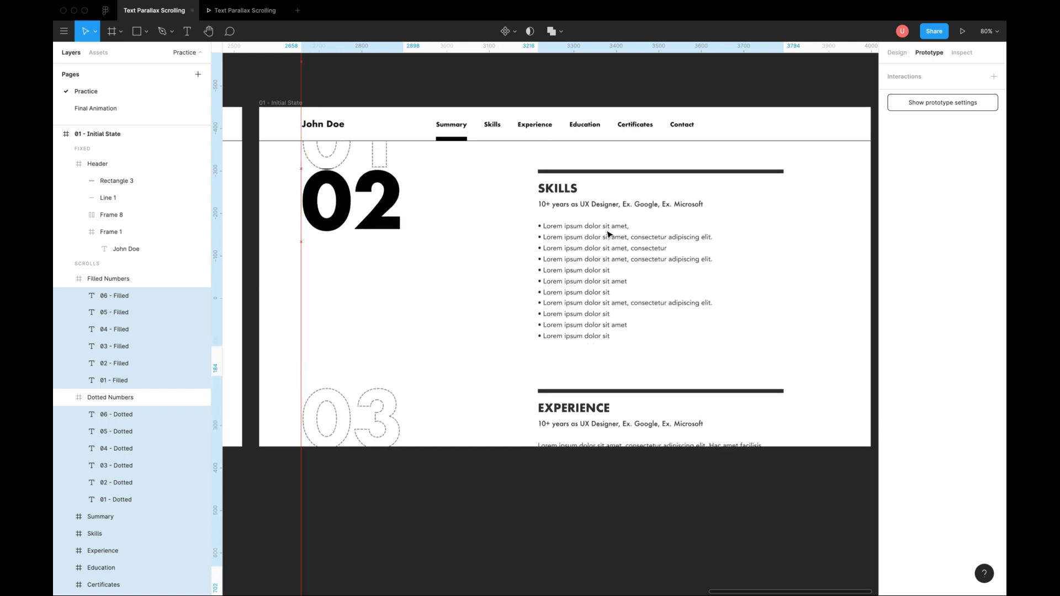
key(Up)
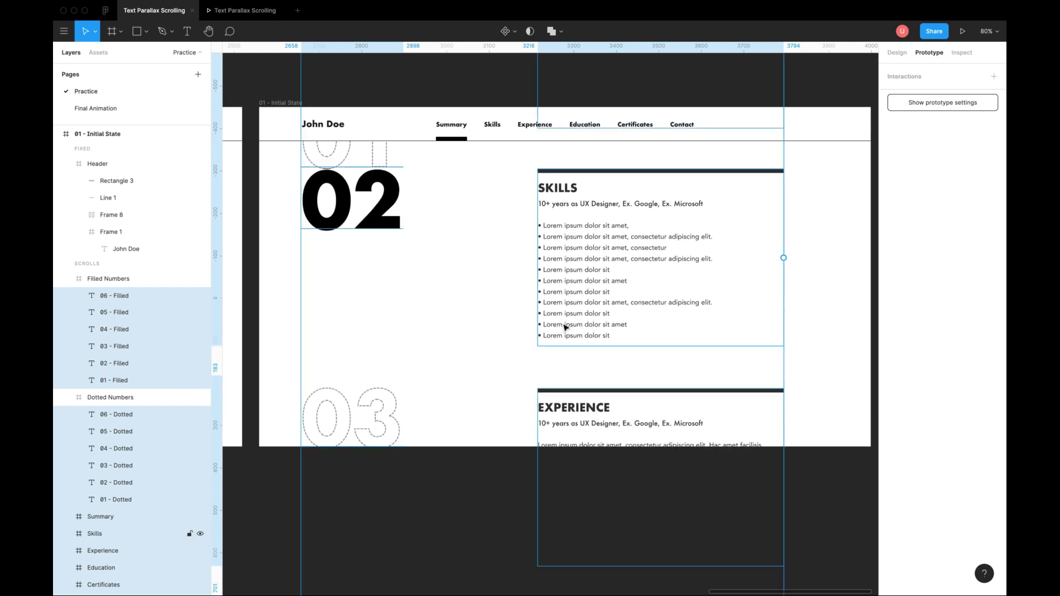
scroll(566, 327, down, 2)
click(412, 113)
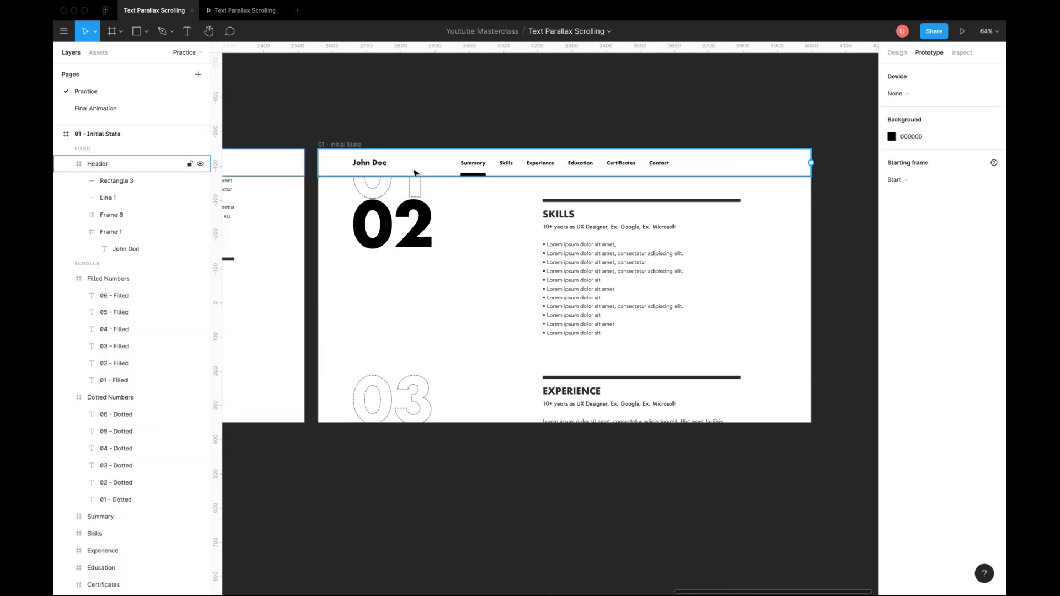
In the newest frame, move the filled and dotted 01 up until both are completely hidden above the header line
click(406, 191)
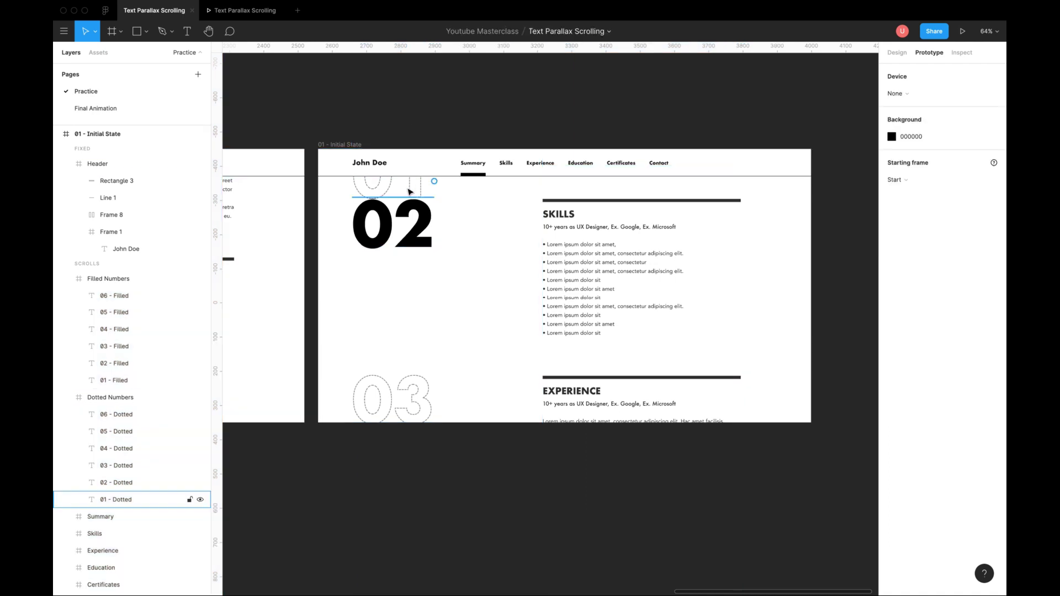
shift+click(135, 380)
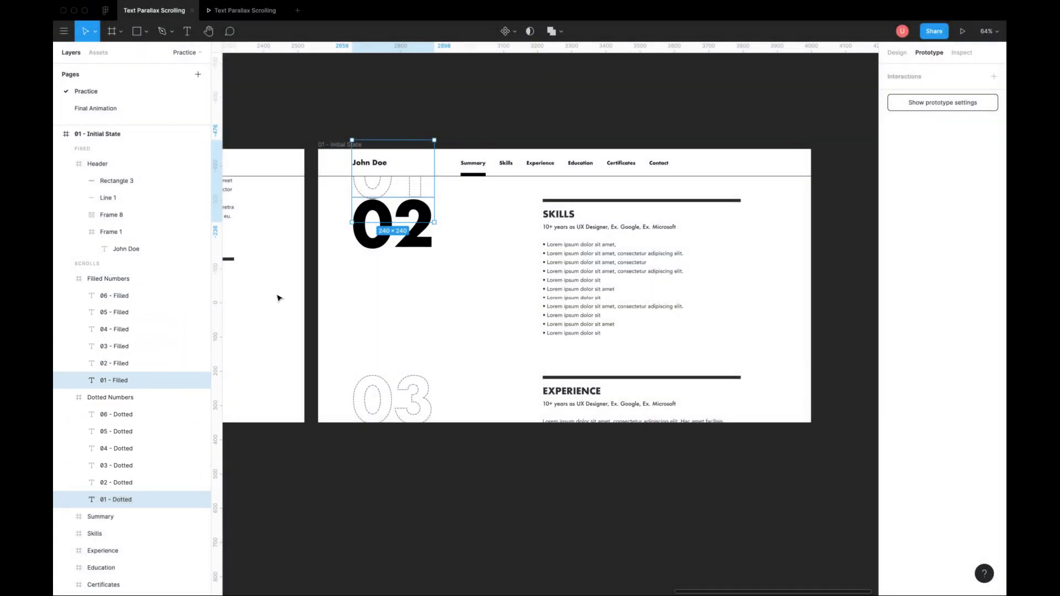
key(shift+Up)
key(shift+Up)
key(shift+Up)
key(shift+Up)
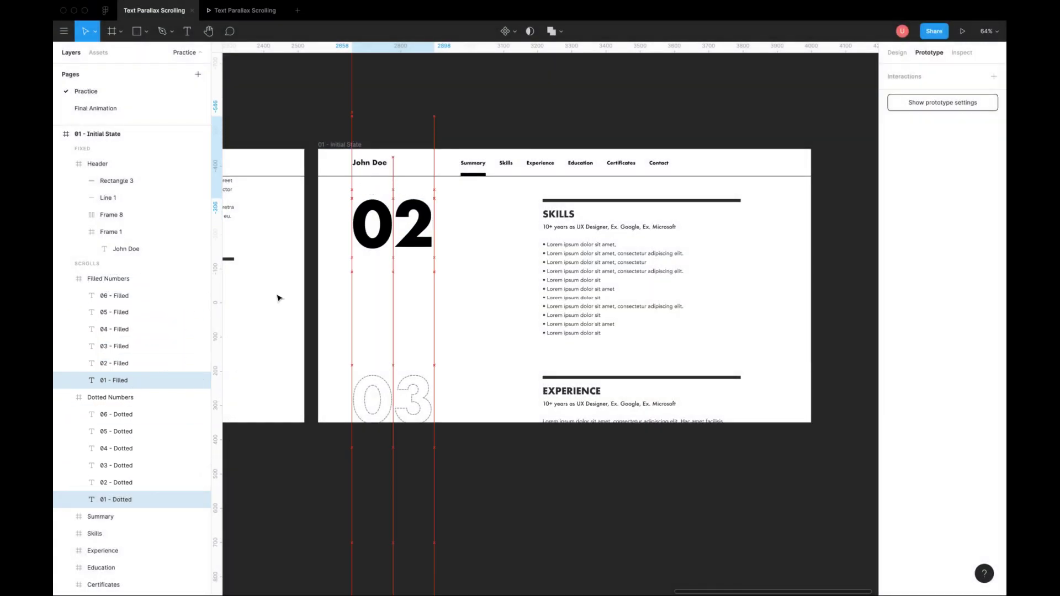
key(shift+Up)
key(shift+Up)
key(shift+Up)
key(shift+Up)
key(shift+Up)
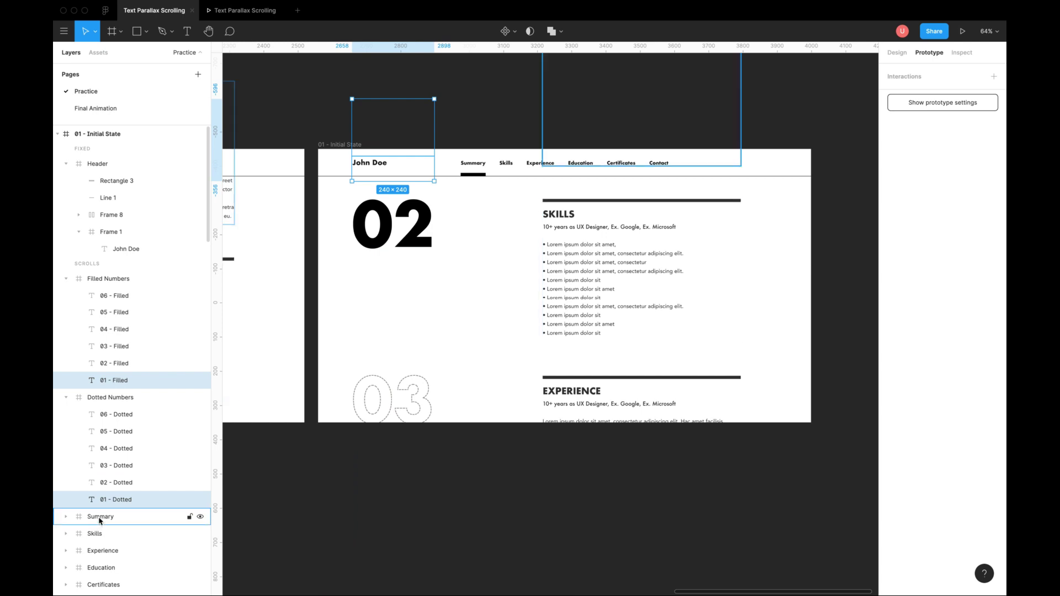
key(shift+Up)
key(shift+Up)
key(shift+Up)
key(shift+Up)
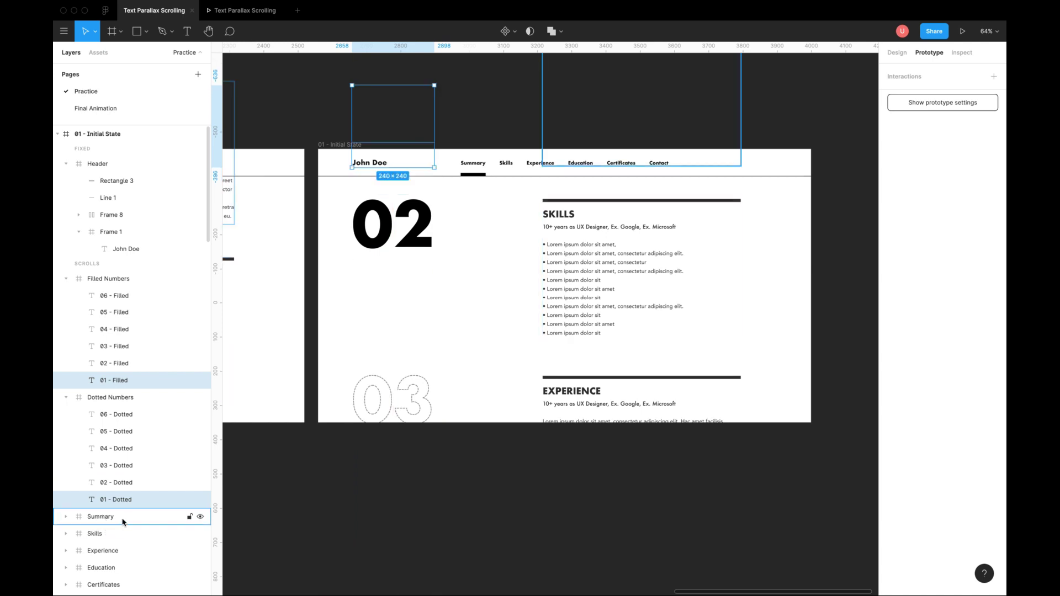
click(832, 271)
Move the header's black indicator bar beneath Skills in the newest frame and narrow it to 39 to match the word
click(471, 176)
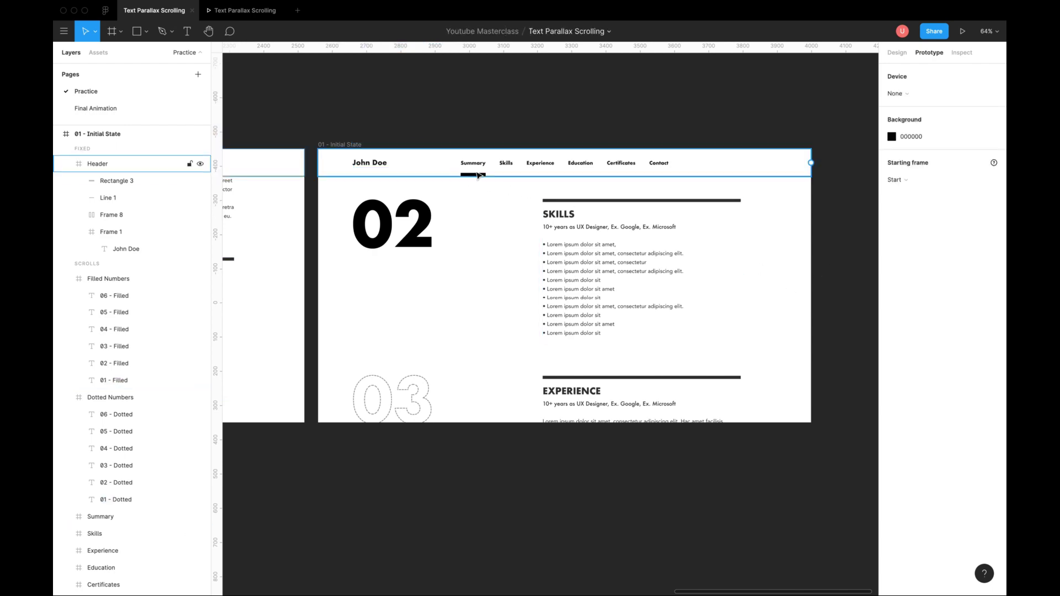
scroll(472, 180, up, 5)
double_click(478, 181)
super+click(478, 179)
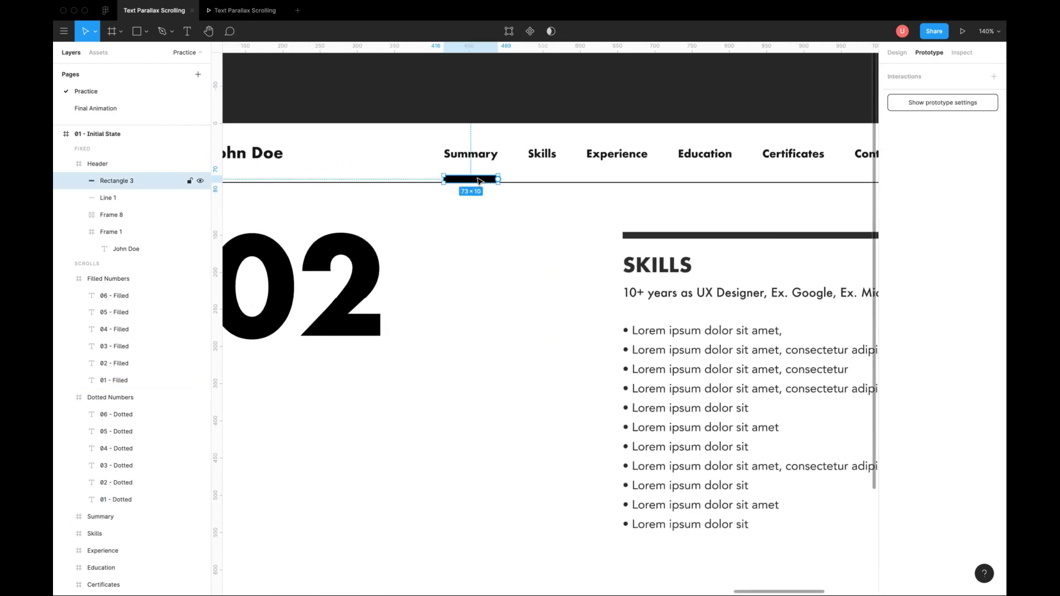
click(897, 52)
drag(474, 182, 530, 179)
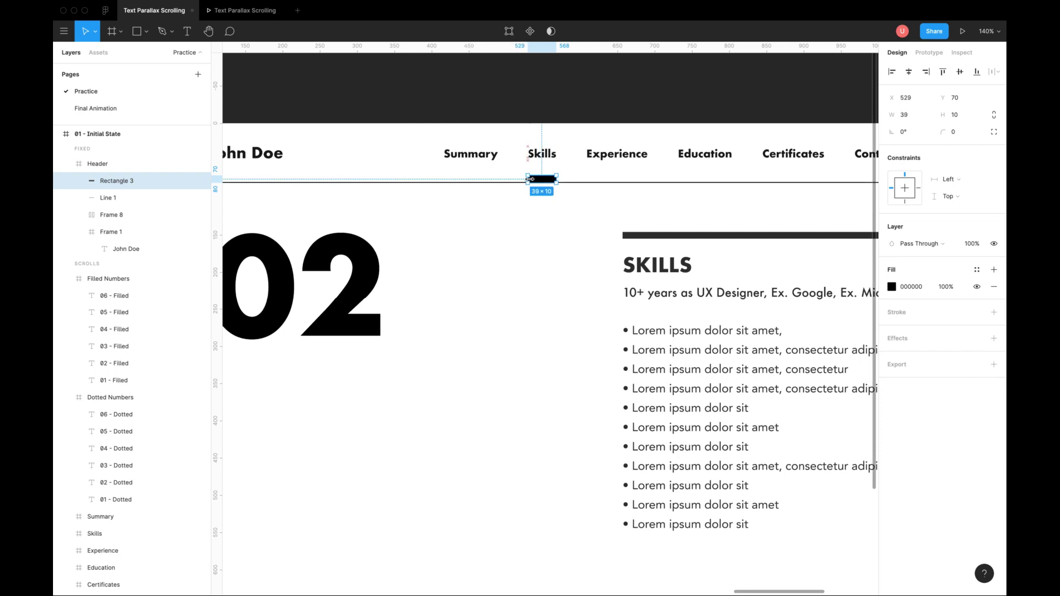
click(539, 83)
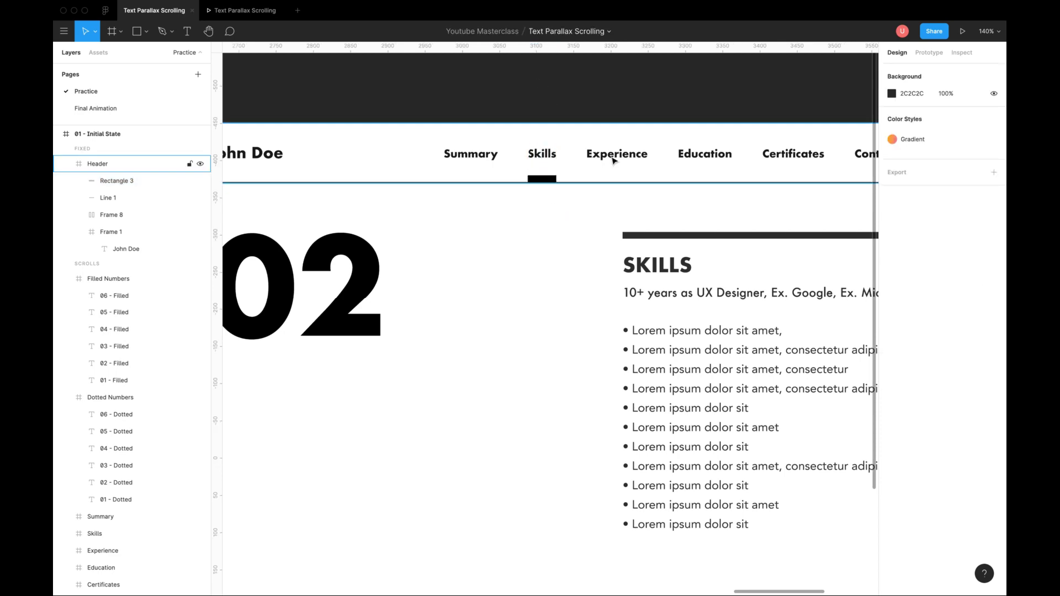
In the frame with stacked 01 and 02, stretch the header's indicator bar to a width of 113, from Summary to the start of Skills
scroll(552, 220, down, 6)
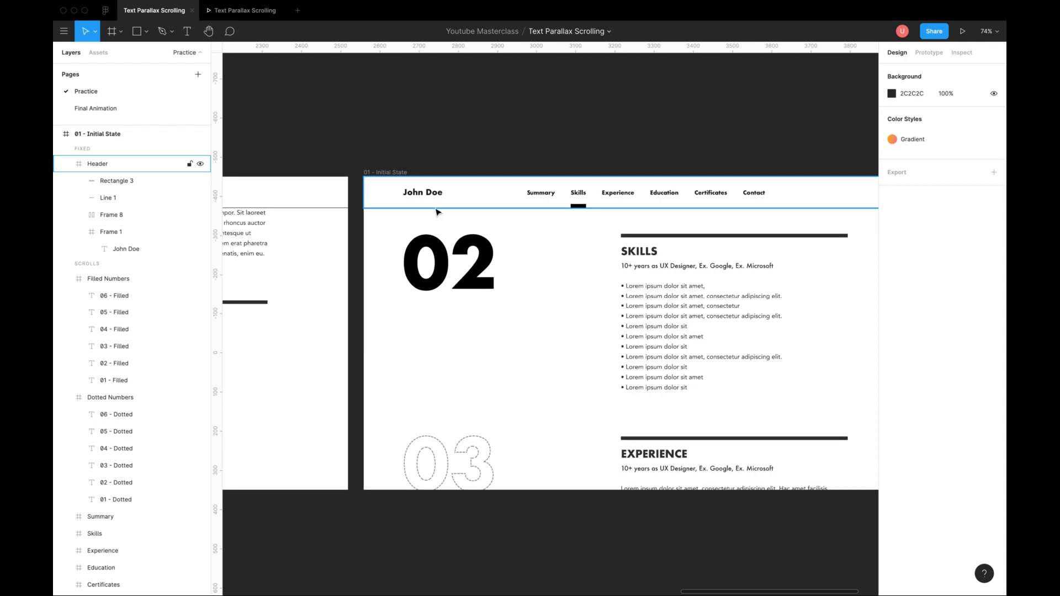
scroll(435, 210, left, 5)
scroll(437, 212, left, 15)
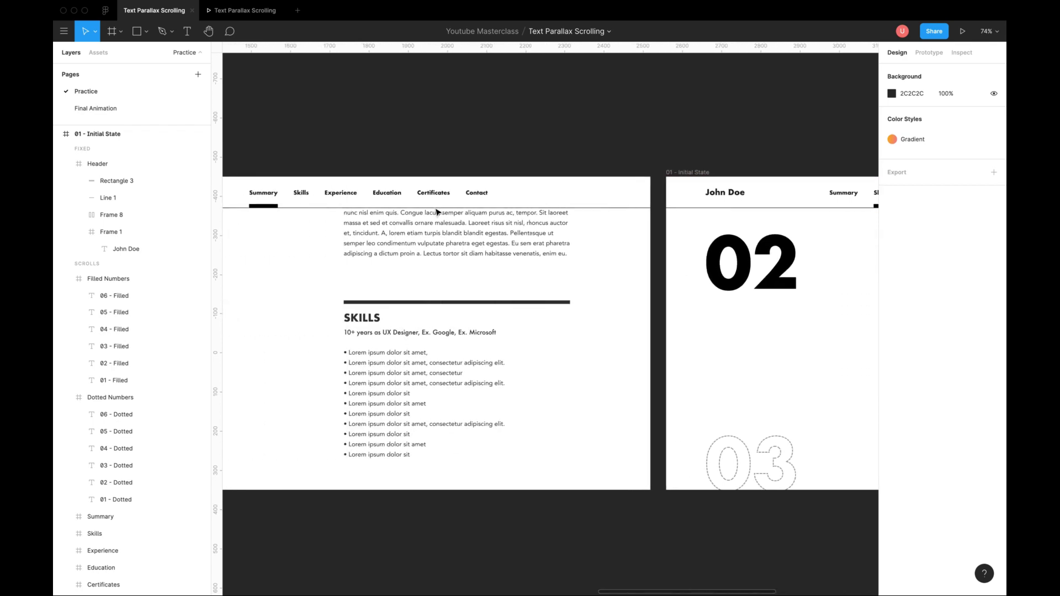
click(340, 206)
scroll(341, 208, up, 6)
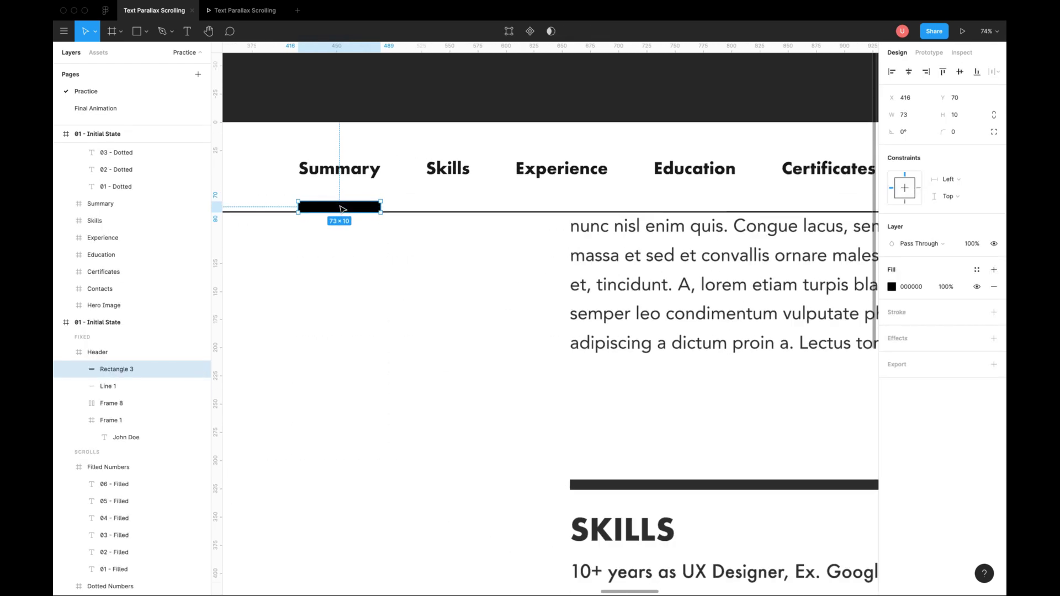
drag(385, 207, 435, 206)
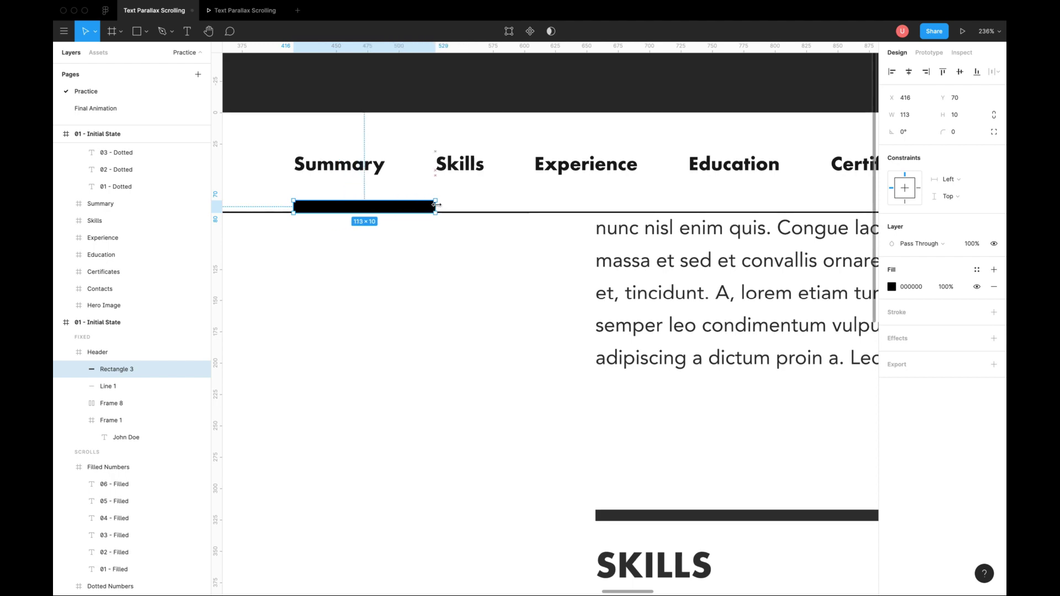
click(406, 102)
scroll(452, 218, down, 10)
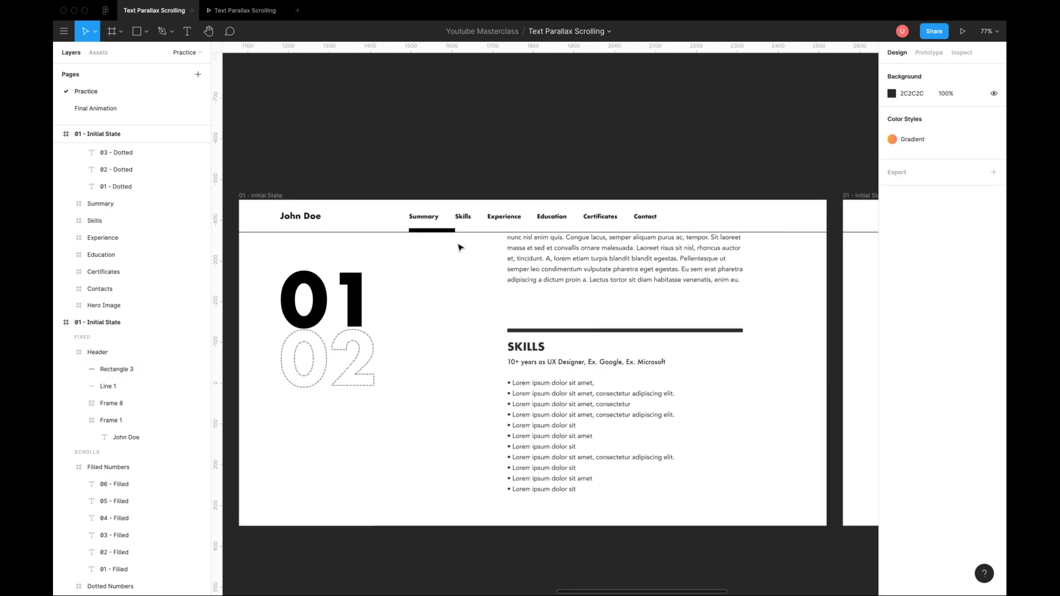
Link the whole 01 Summary frame to the stacked 01 and 02 frame on click, using Smart animate, Linear, 200ms
click(468, 252)
scroll(453, 198, down, 3)
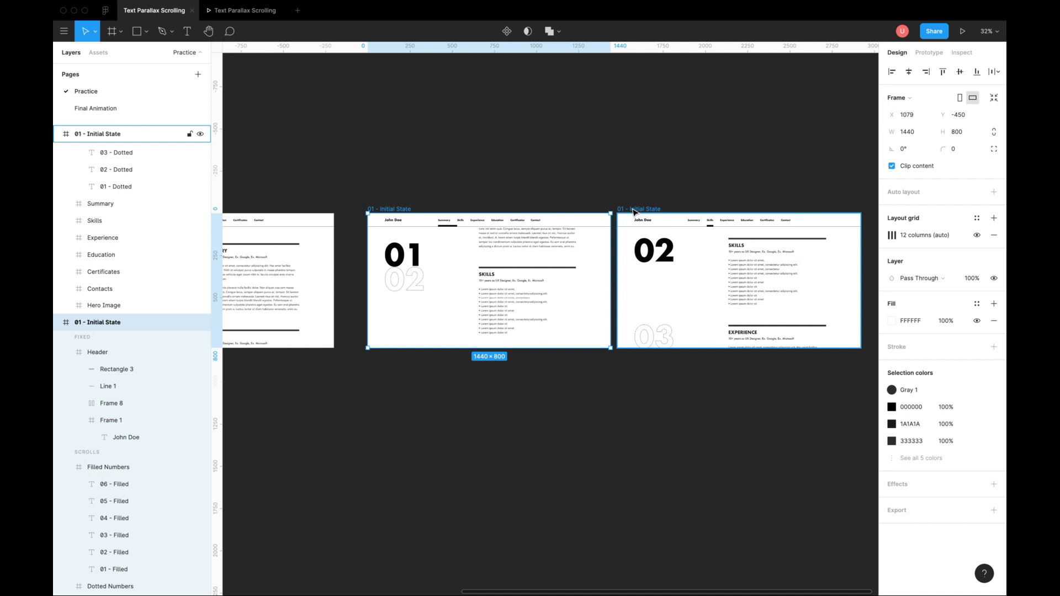
click(635, 189)
scroll(634, 189, down, 3)
click(279, 201)
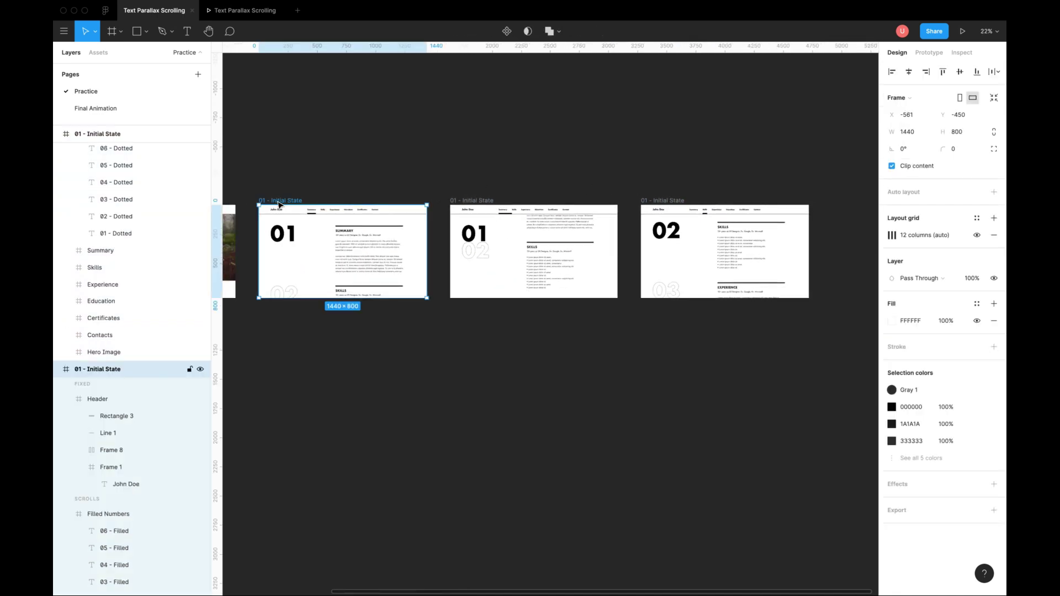
click(930, 54)
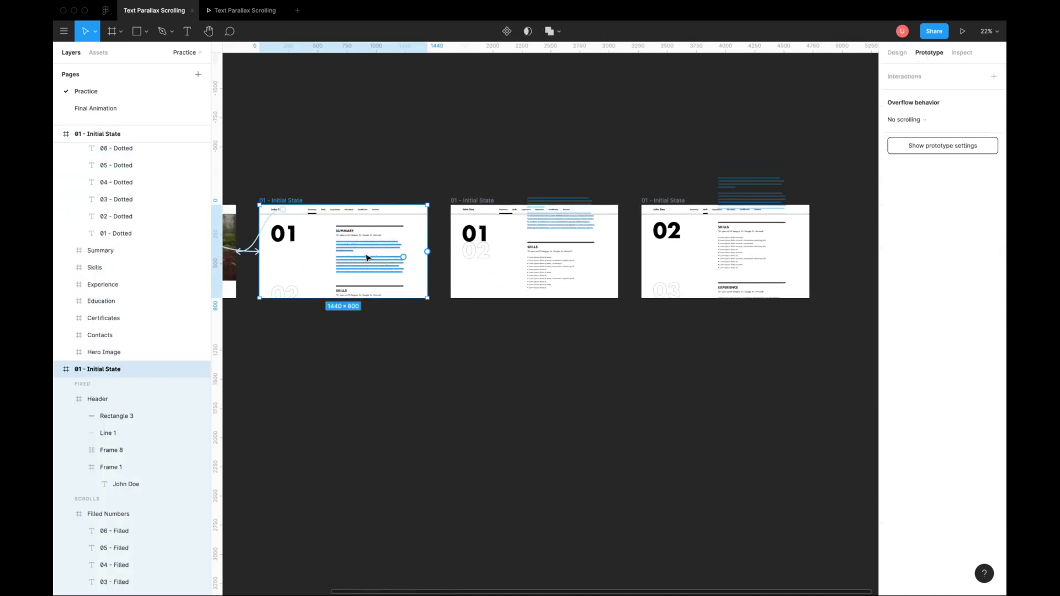
scroll(366, 255, up, 3)
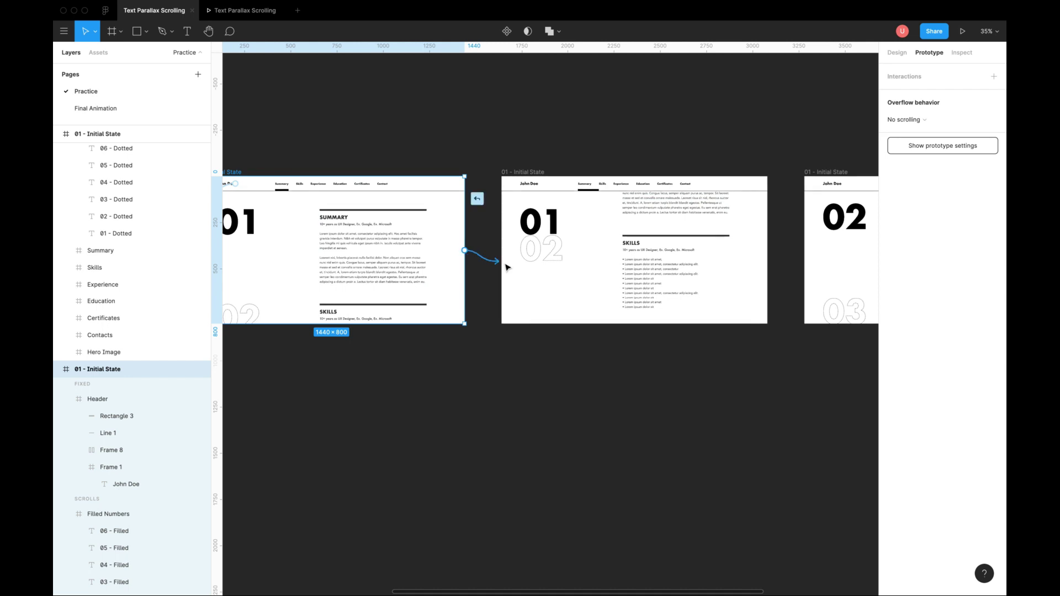
drag(507, 267, 510, 266)
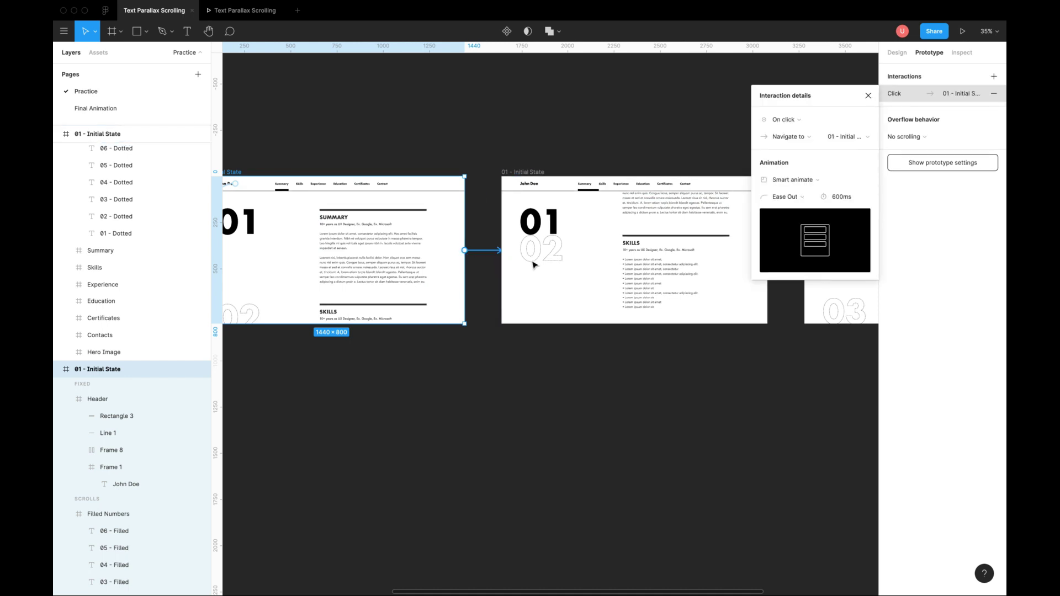
click(796, 200)
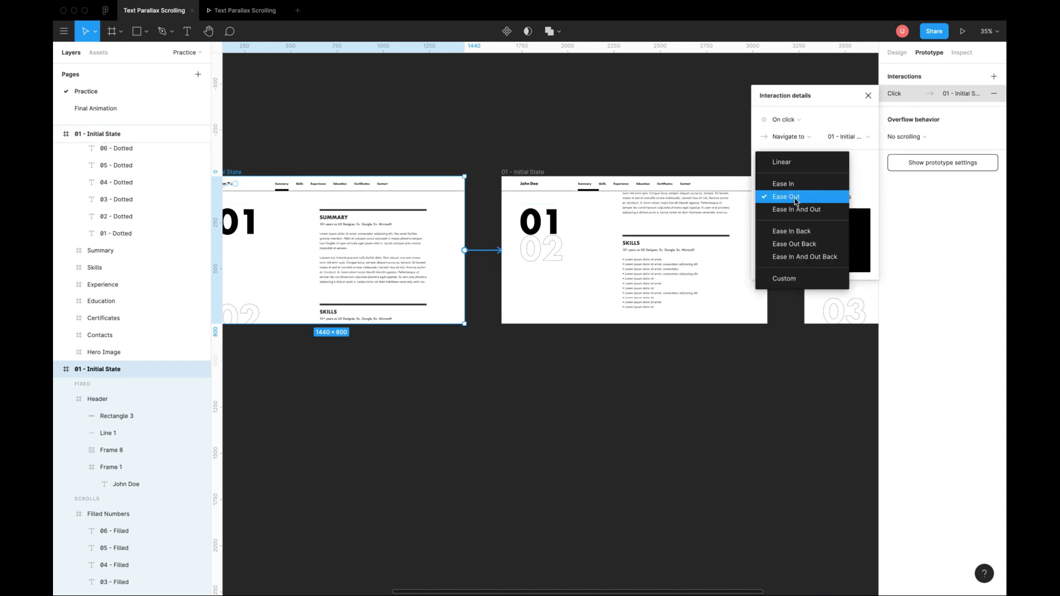
click(795, 163)
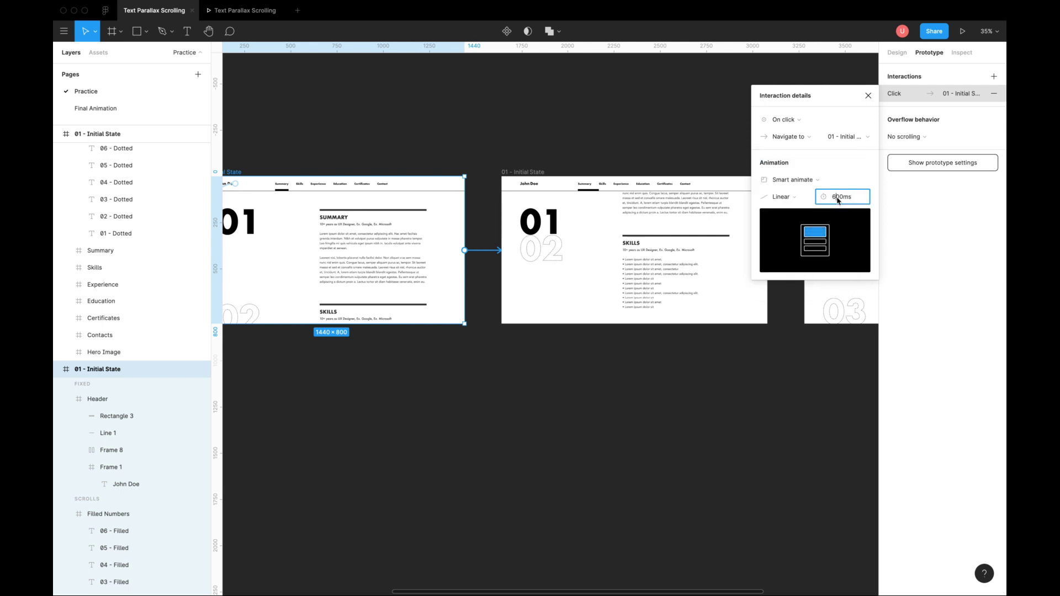
text(2)
key(Return)
Link the stacked 01 and 02 frame to the 02 Skills frame after a 1ms delay, using Smart animate, Ease Out, 400ms
click(531, 171)
scroll(626, 240, right, 3)
drag(635, 251, 685, 259)
click(779, 122)
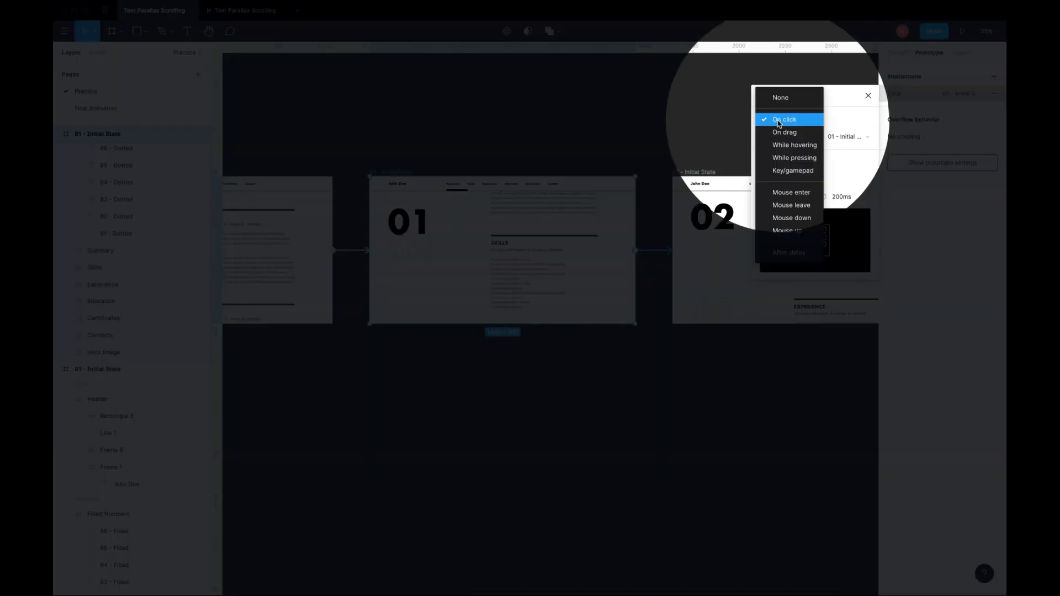
click(790, 253)
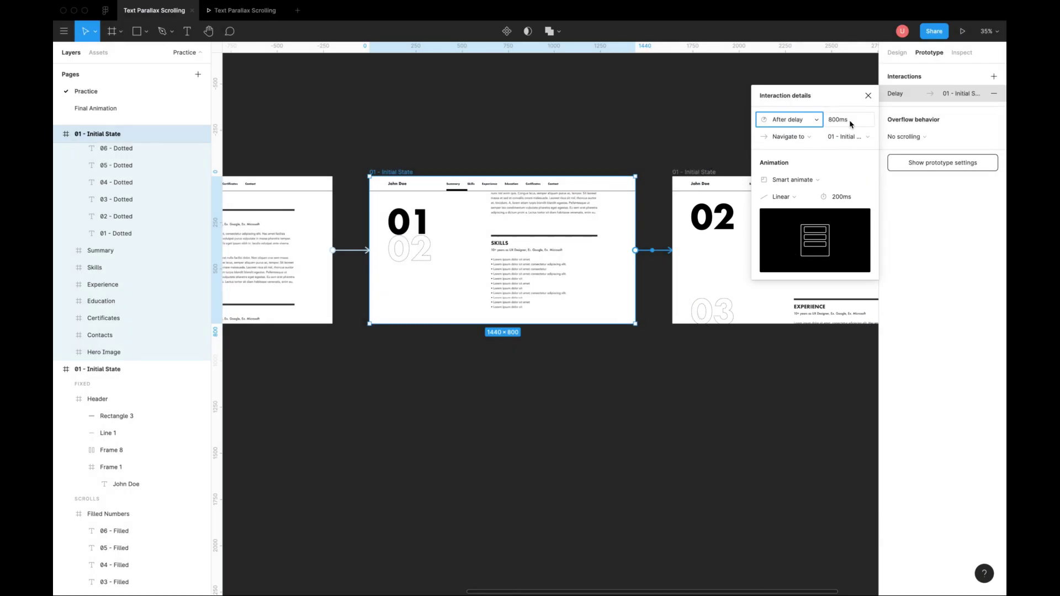
click(850, 122)
click(791, 198)
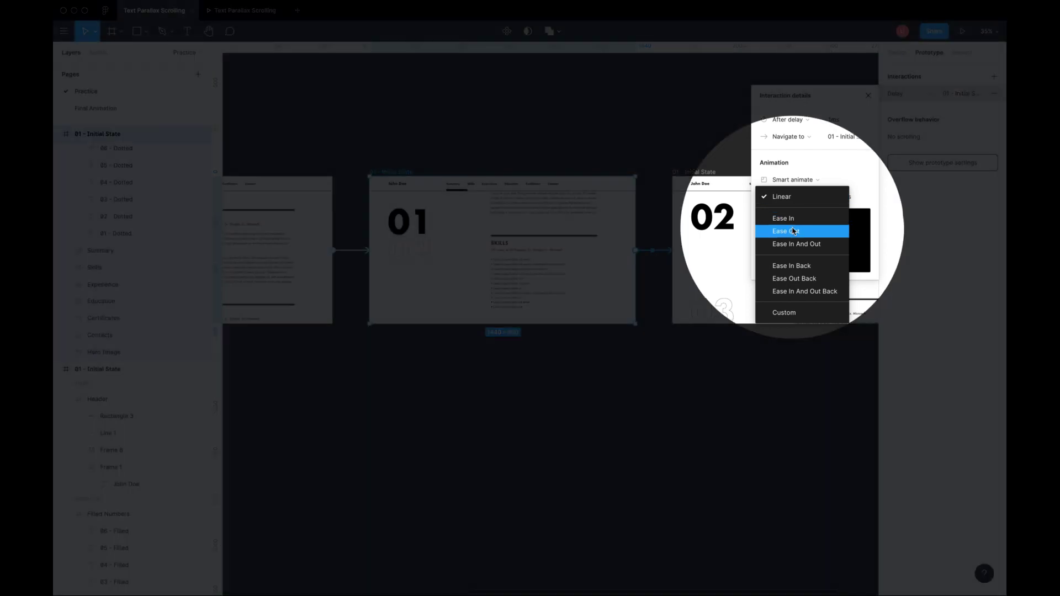
click(808, 232)
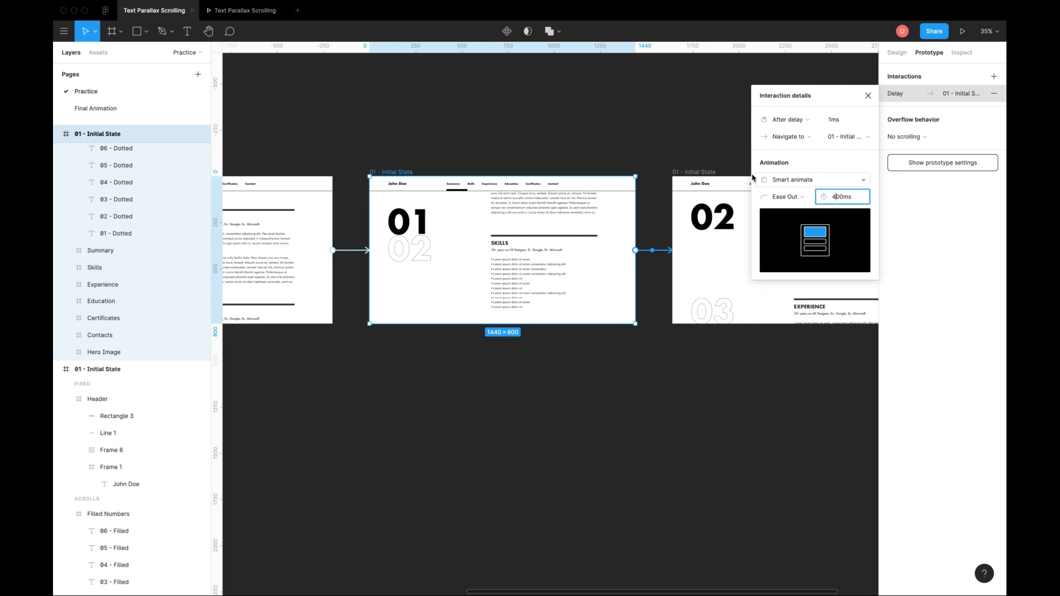
click(723, 157)
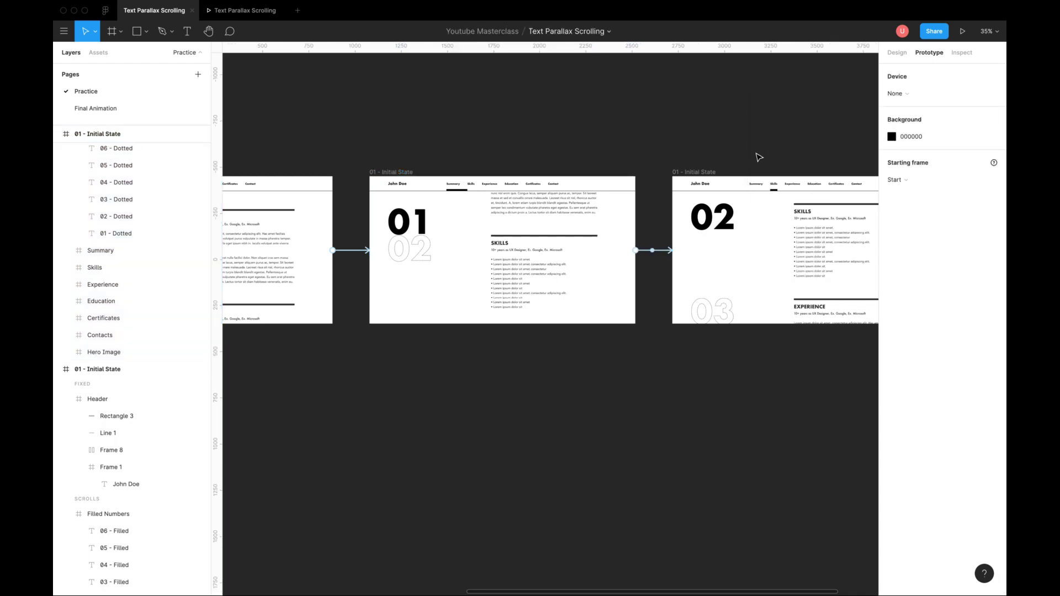
Present the prototype and test the Summary link in the header, returning to the design file
scroll(759, 157, down, 5)
click(963, 31)
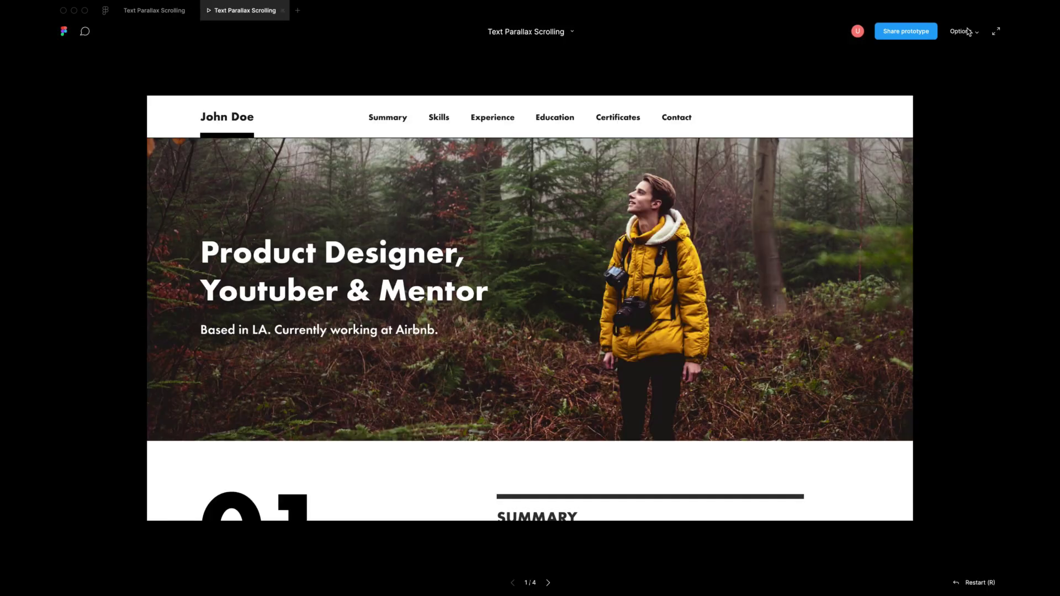
click(378, 121)
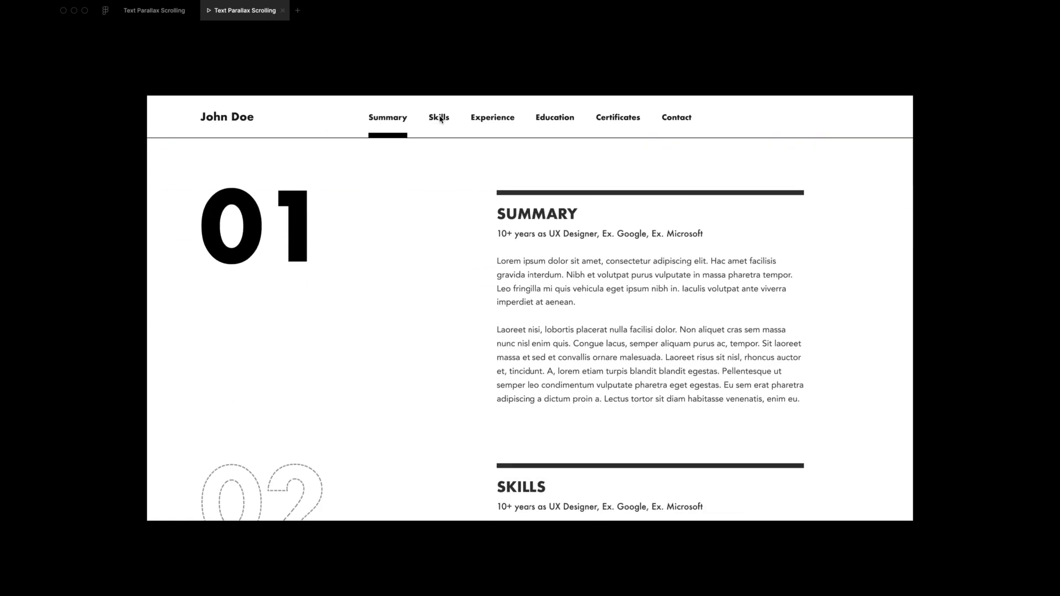
click(173, 11)
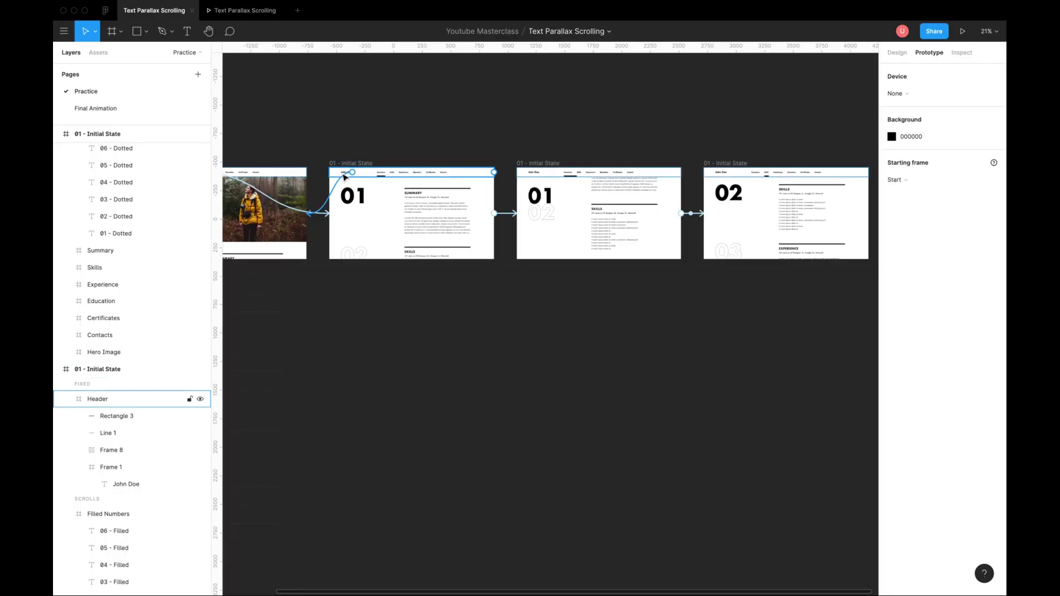
Remove the click connection that runs from the whole 01 Summary frame to the stacked 01 and 02 frame
click(506, 215)
scroll(505, 215, up, 5)
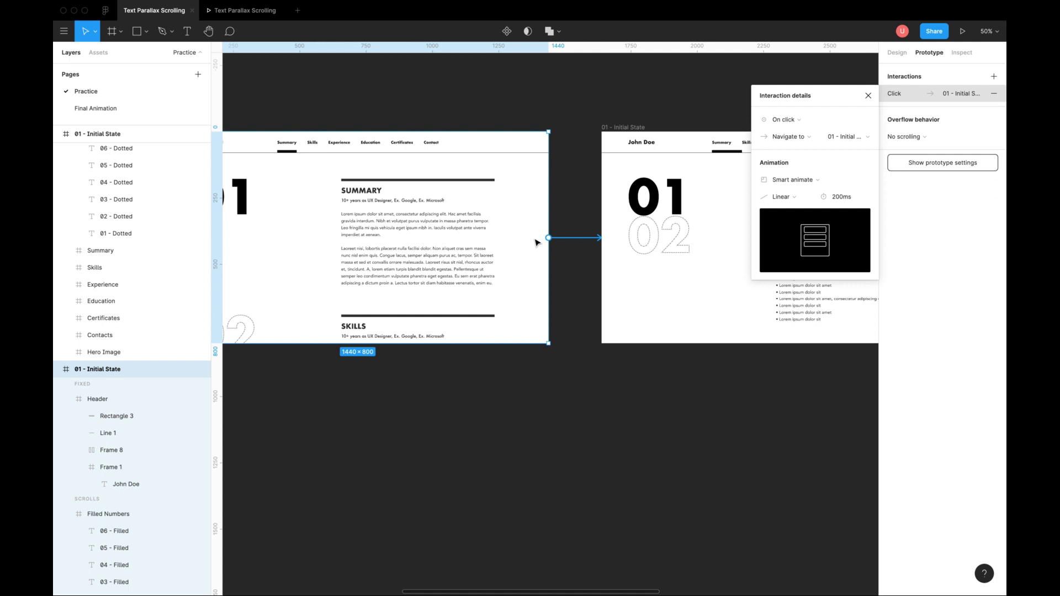
drag(575, 241, 572, 285)
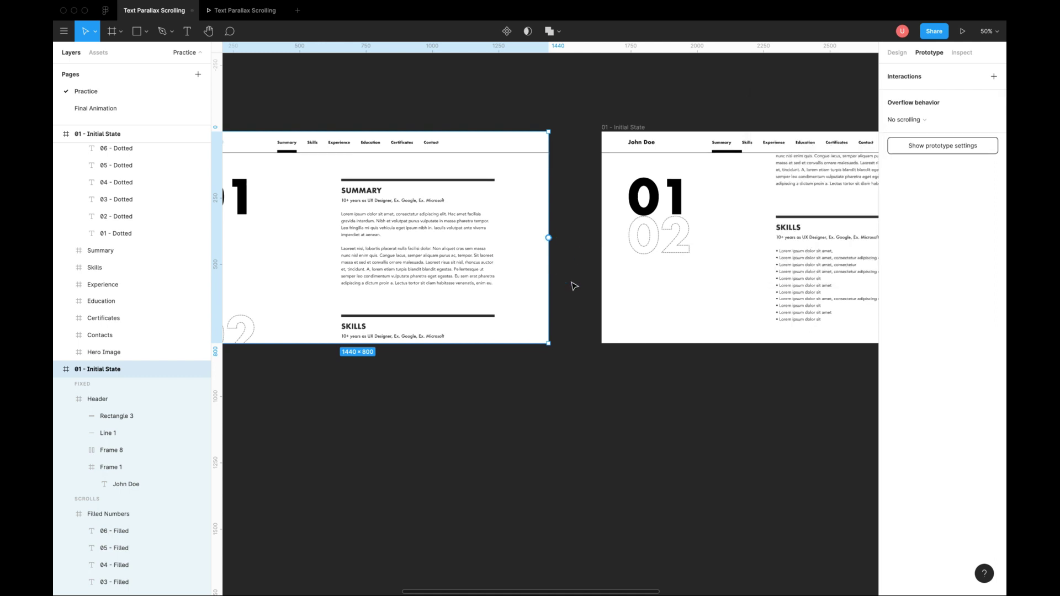
Link the Skills header item in the 01 Summary frame to the stacked 01 and 02 frame on click, using Smart animate, Linear, 200ms
super+click(315, 146)
drag(317, 142, 617, 248)
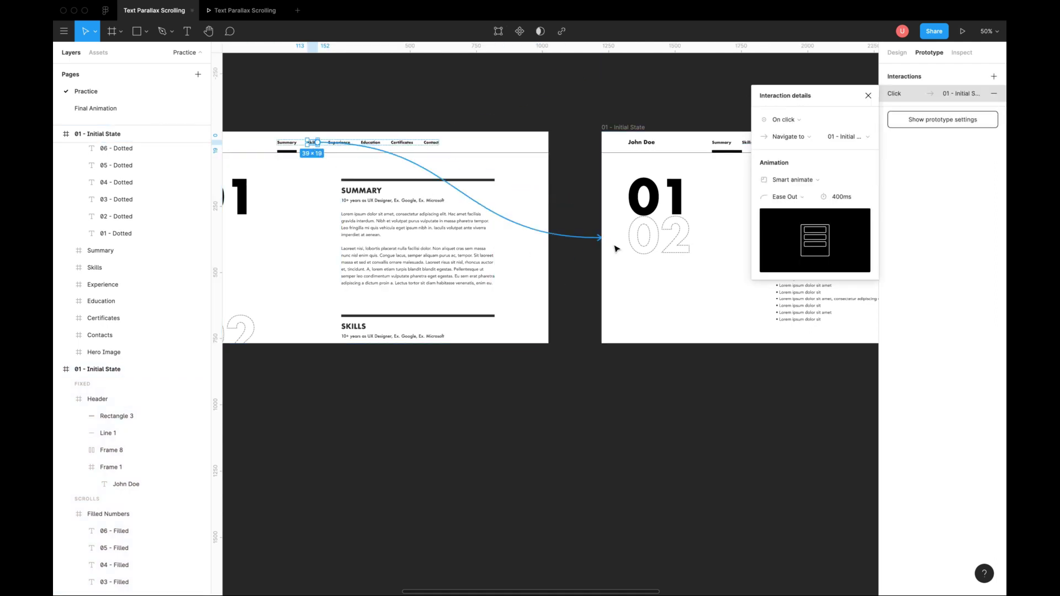
click(785, 198)
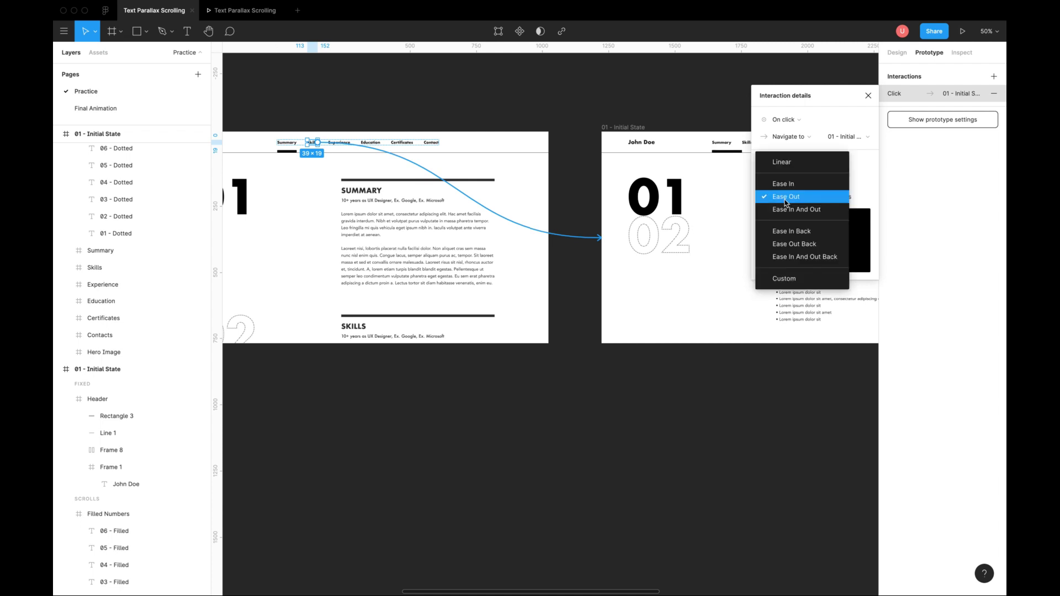
click(816, 162)
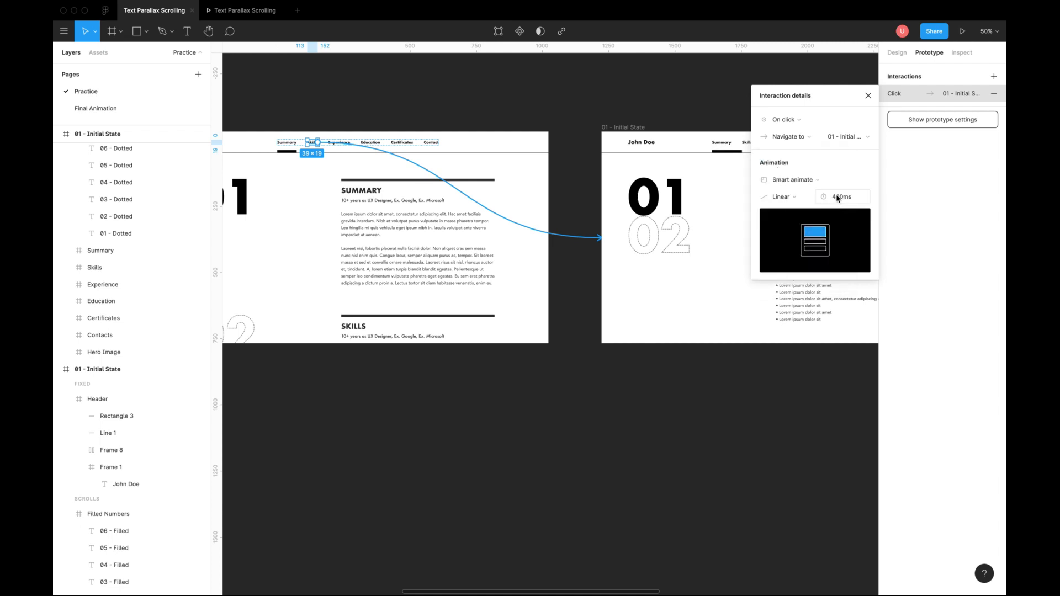
click(795, 354)
scroll(577, 352, down, 3)
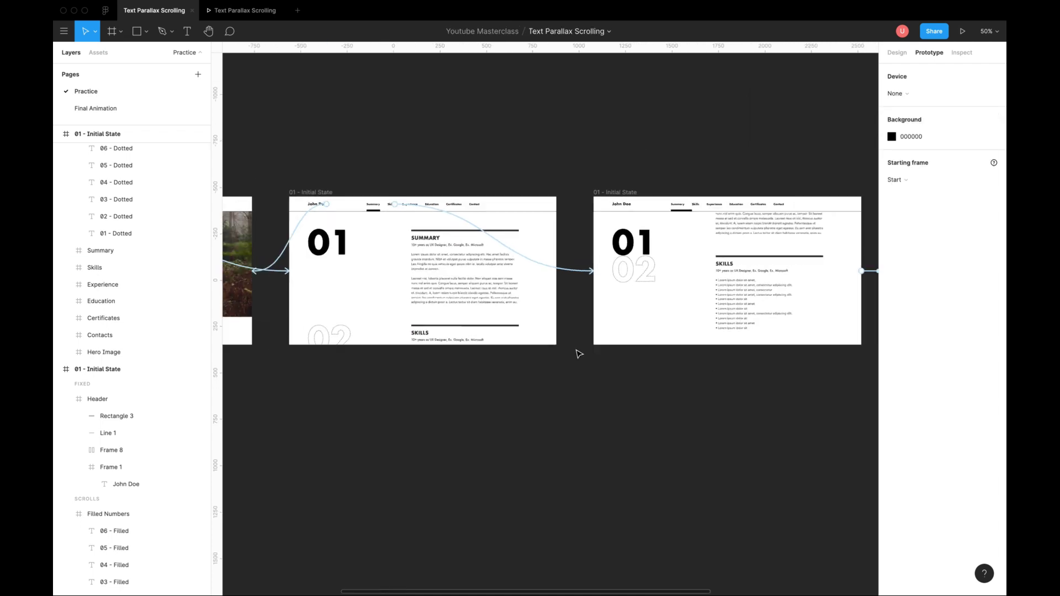
Present the prototype and test the Summary and Skills header links, returning to the design file
scroll(663, 320, right, 5)
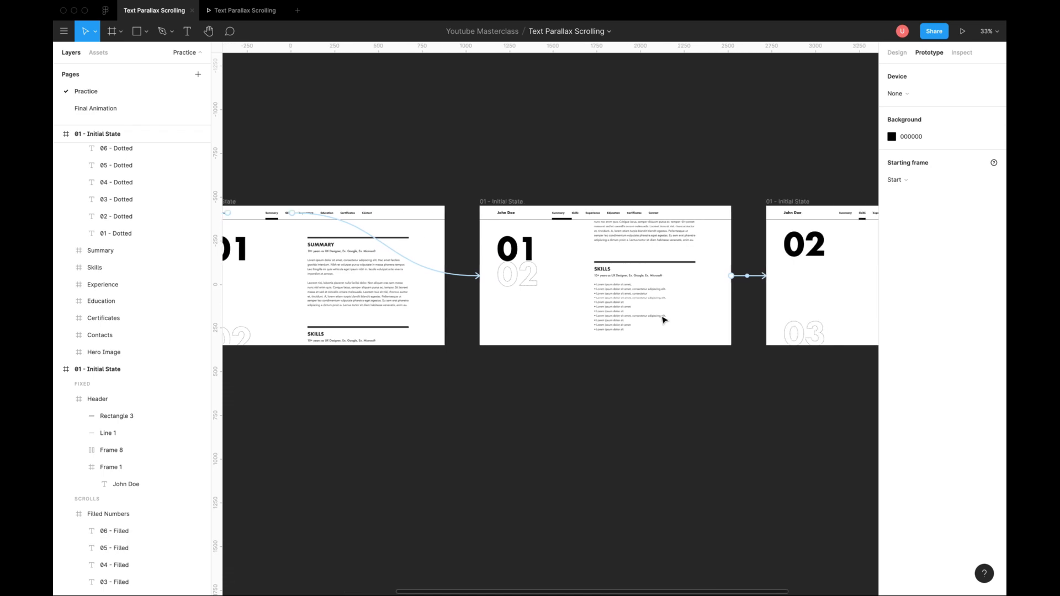
click(852, 217)
click(259, 11)
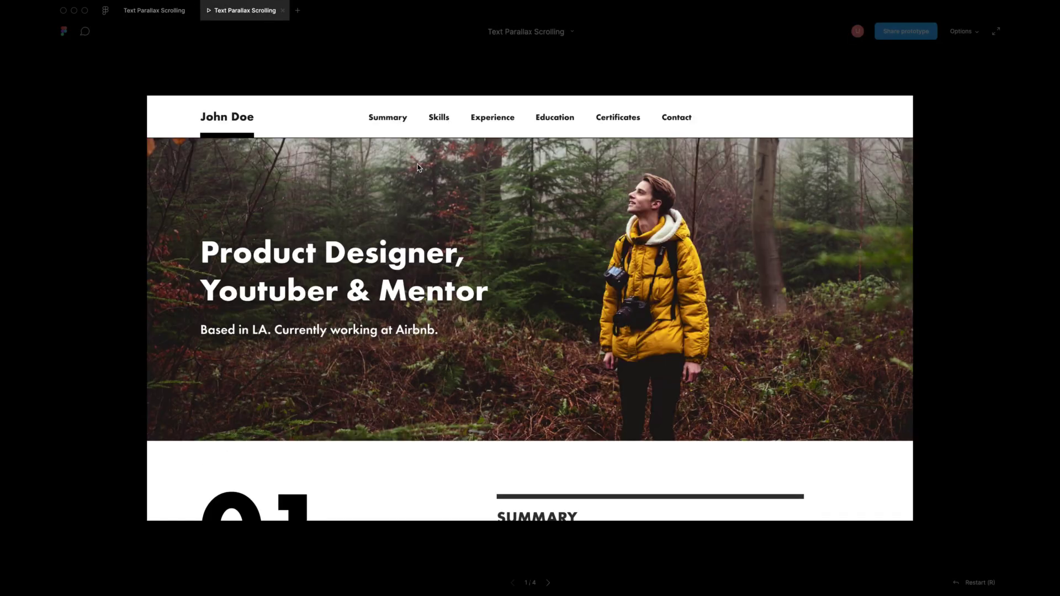
click(397, 118)
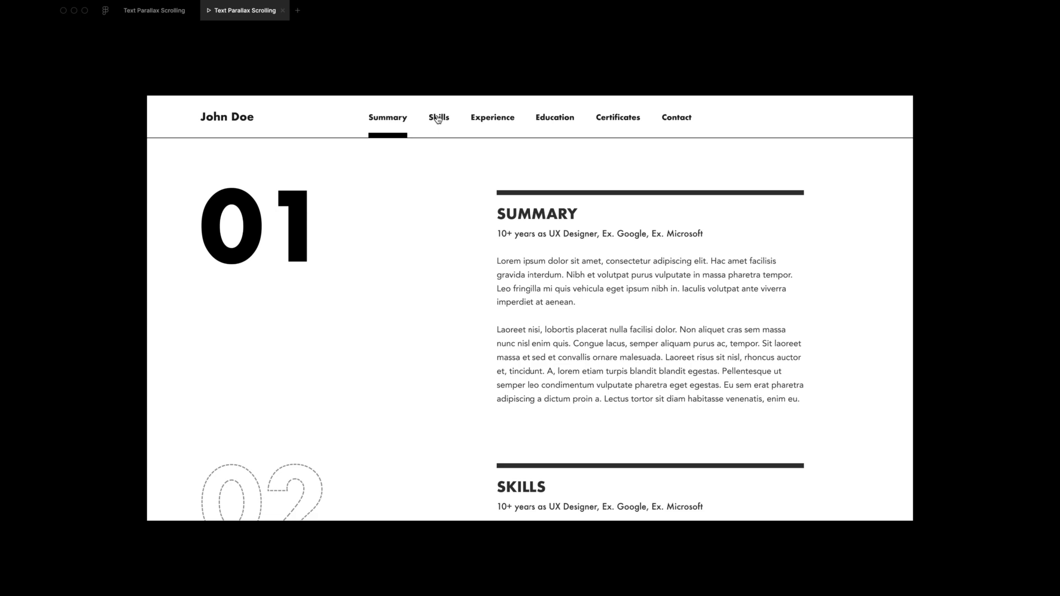
click(438, 118)
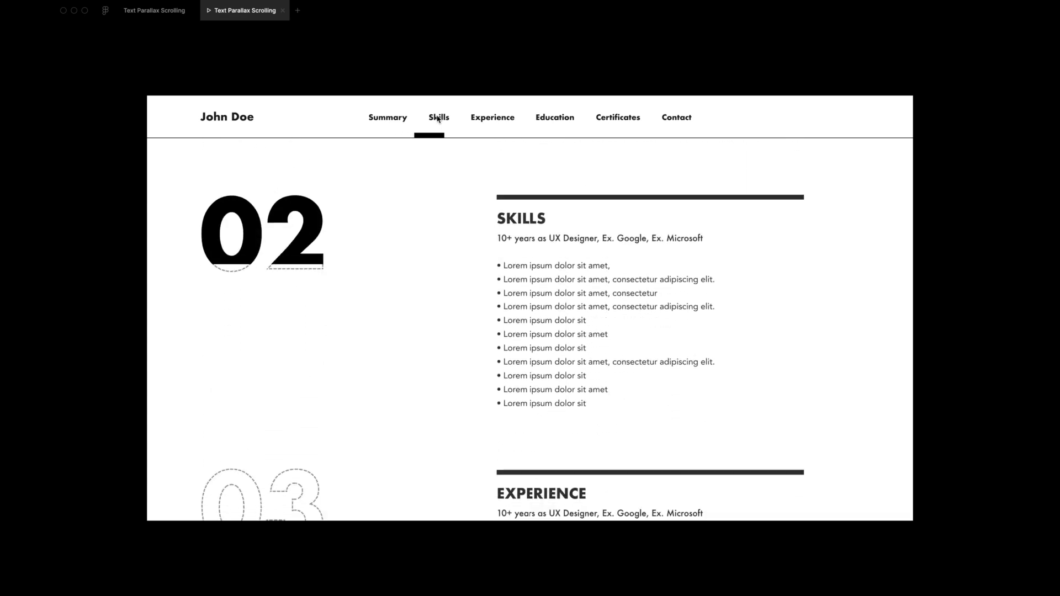
click(154, 10)
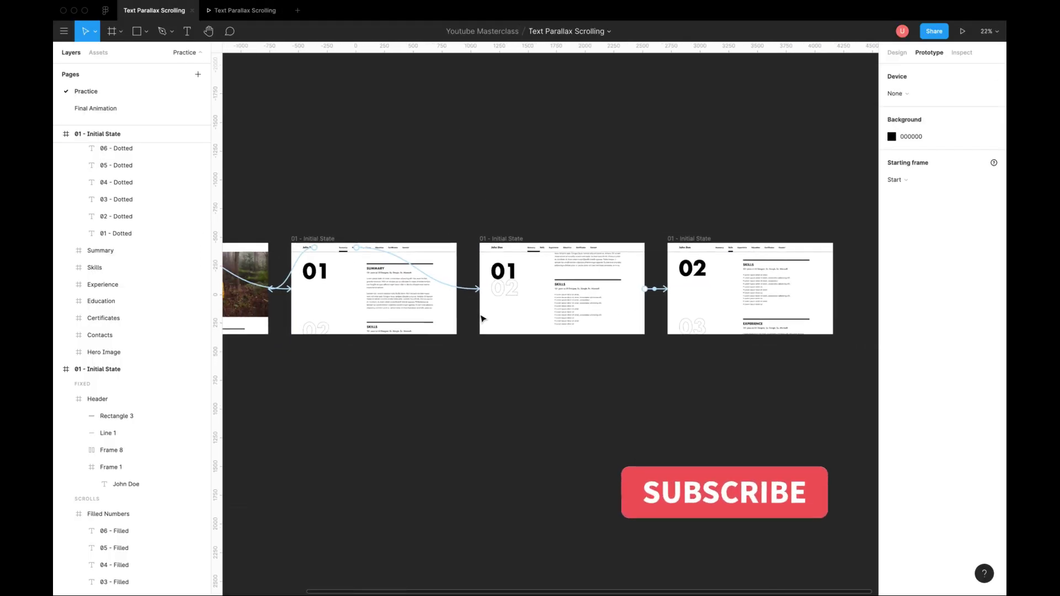
Duplicate the stacked 01 and 02 frame and place the copy directly above the original
click(498, 239)
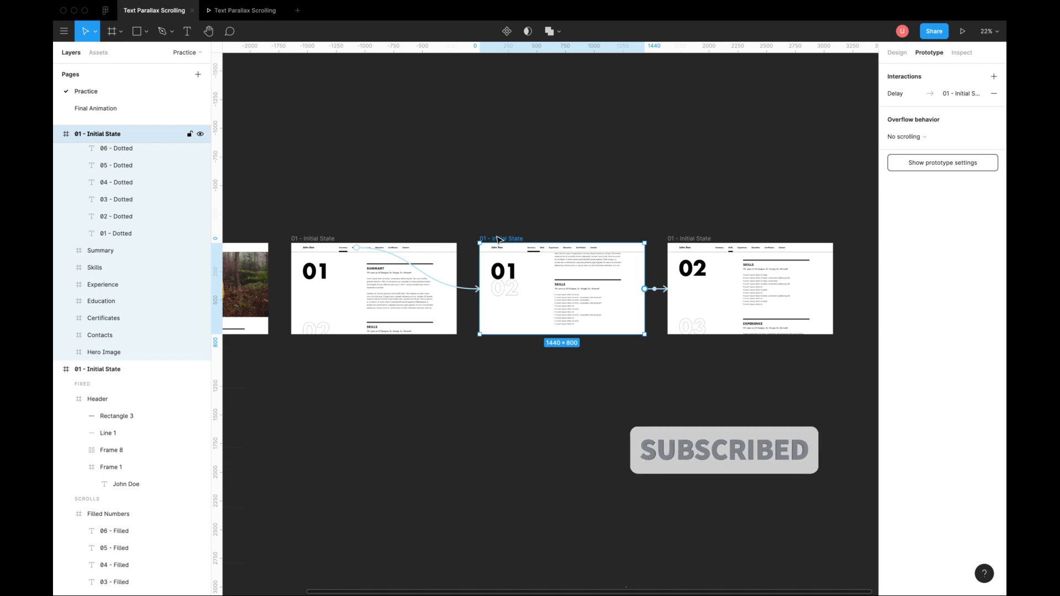
key(super+d)
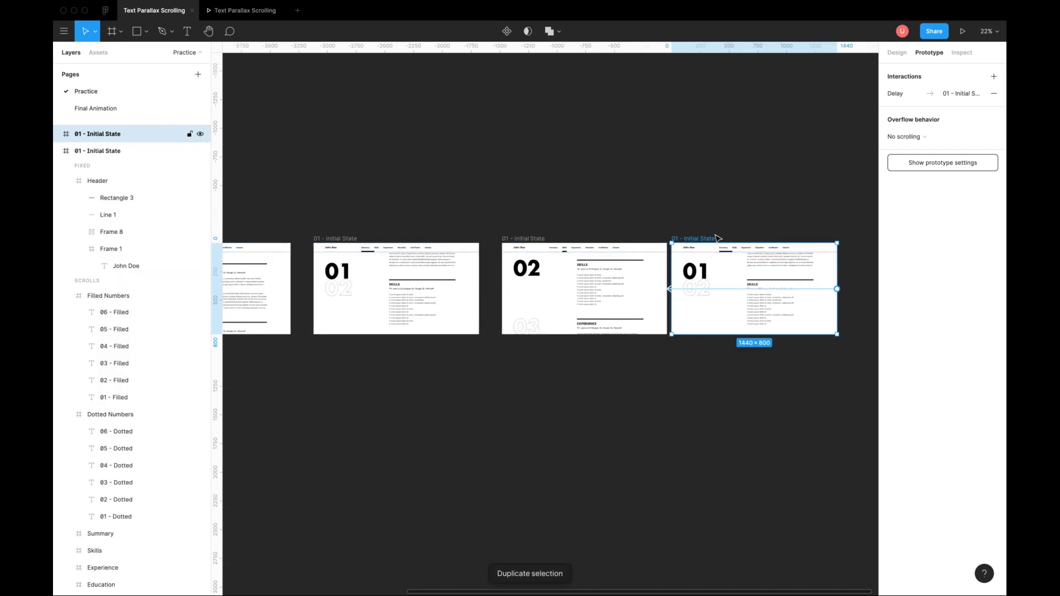
scroll(690, 248, down, 3)
drag(709, 239, 463, 157)
drag(586, 199, 605, 176)
click(560, 214)
scroll(462, 218, up, 5)
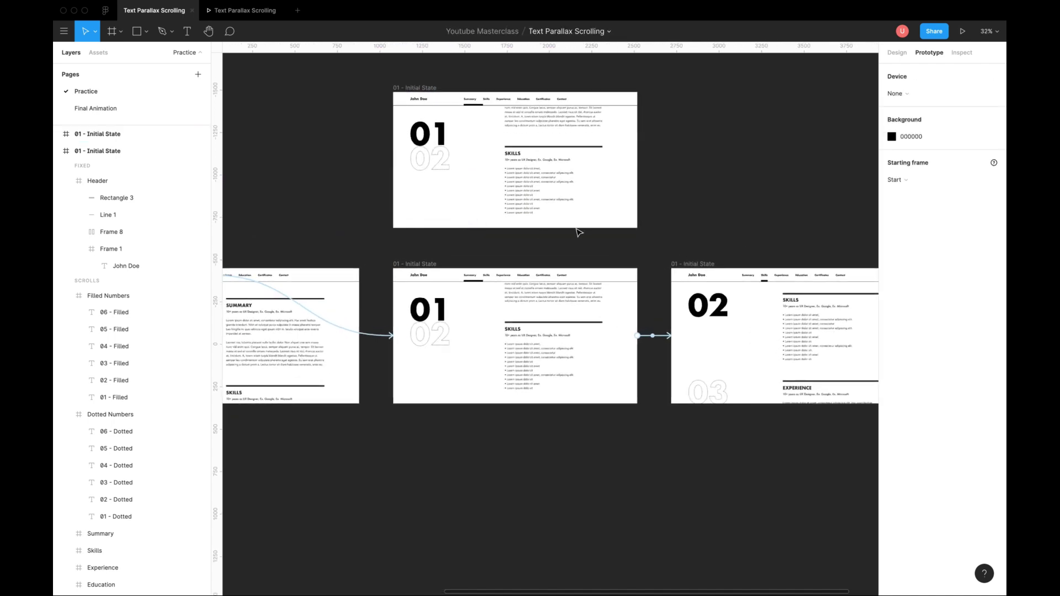
Link the Summary header item in the 02 Skills frame to the upper duplicate frame on click, using Smart animate, Linear, 200ms
scroll(575, 230, up, 2)
super+click(744, 313)
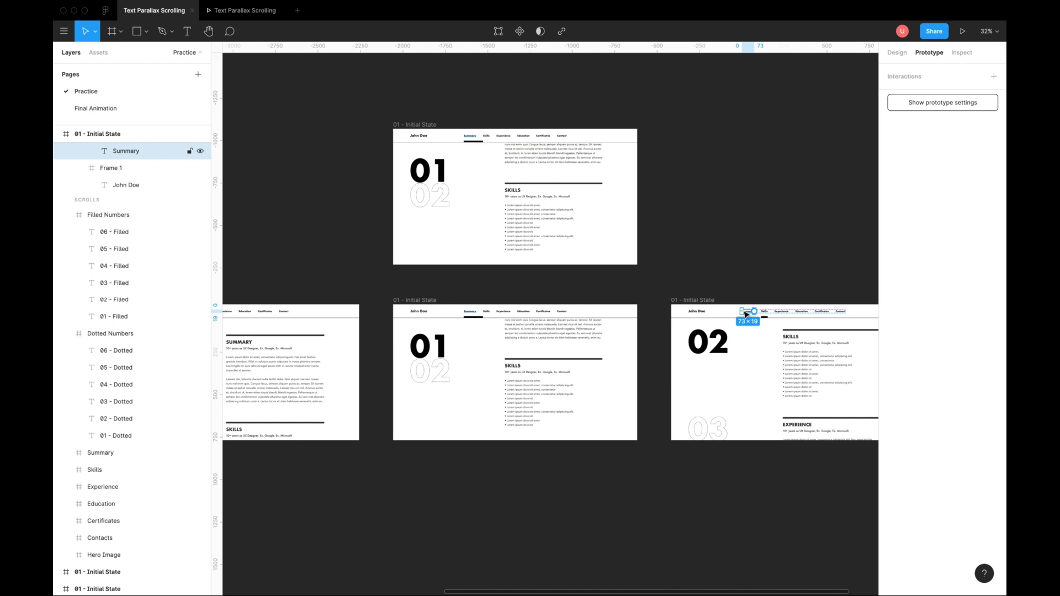
drag(755, 311, 637, 218)
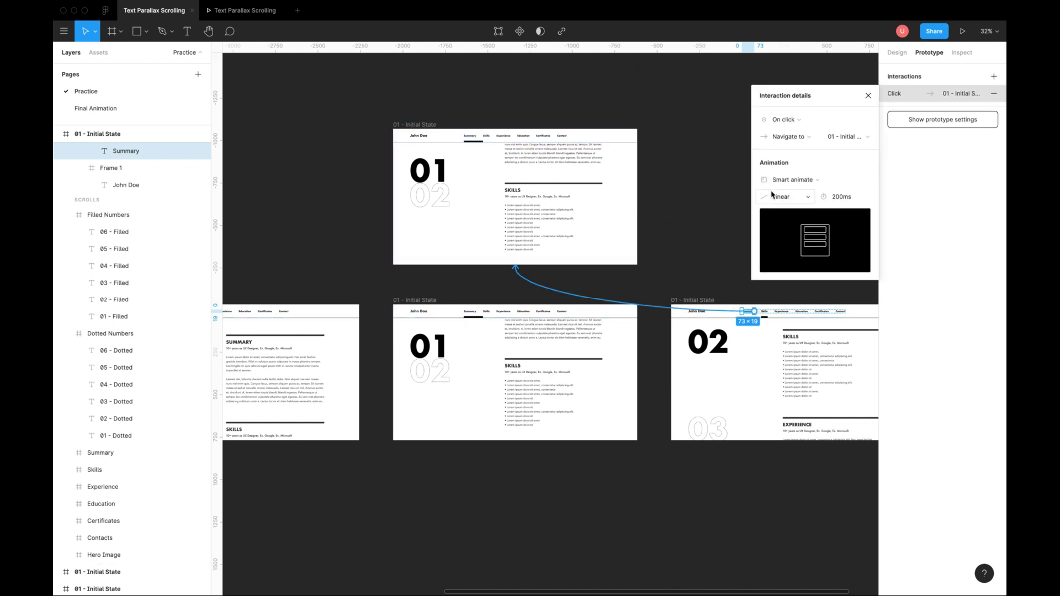
click(689, 199)
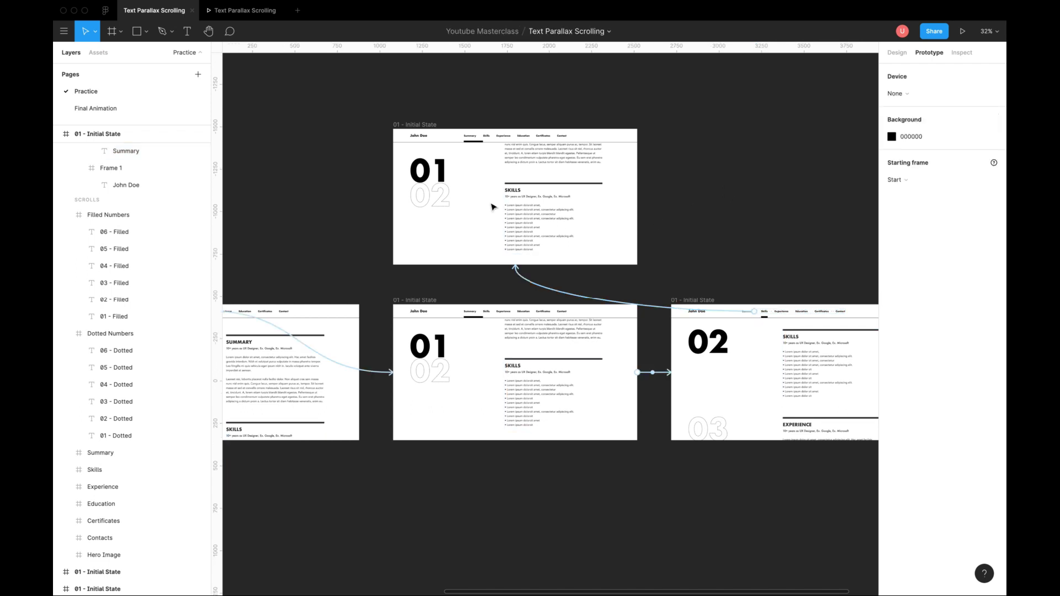
Replace the Filled Numbers and Dotted Numbers groups in the upper duplicate frame with copies from the 02 Skills frame
click(422, 192)
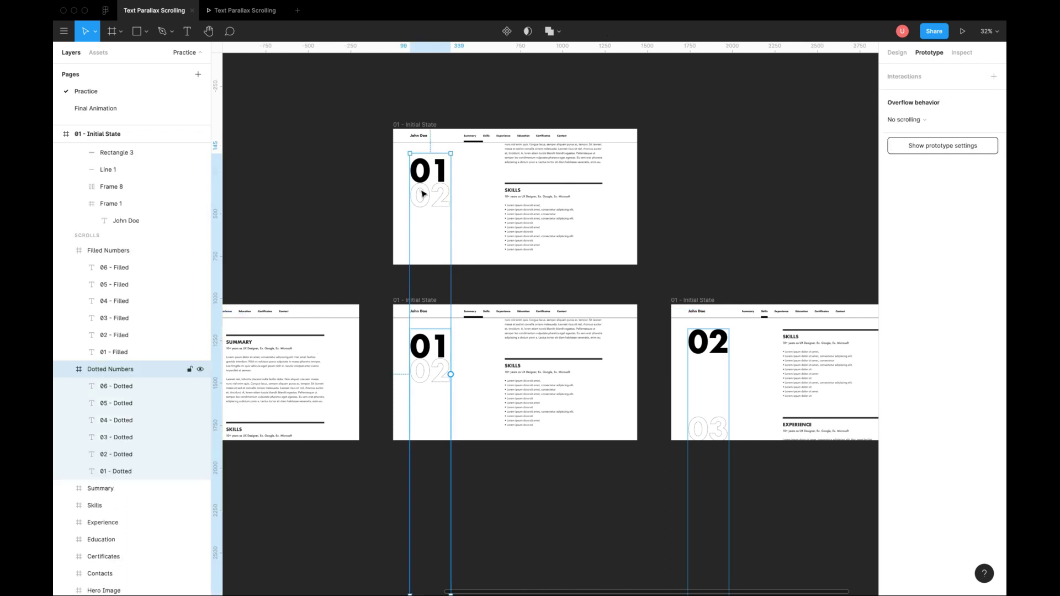
shift+click(430, 172)
key(Delete)
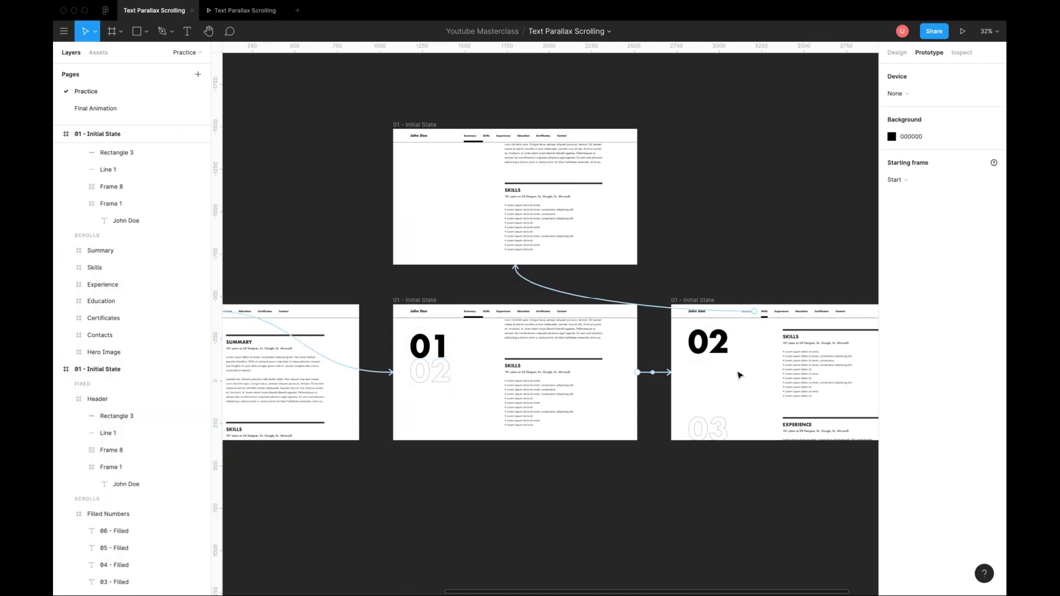
click(712, 348)
shift+click(712, 402)
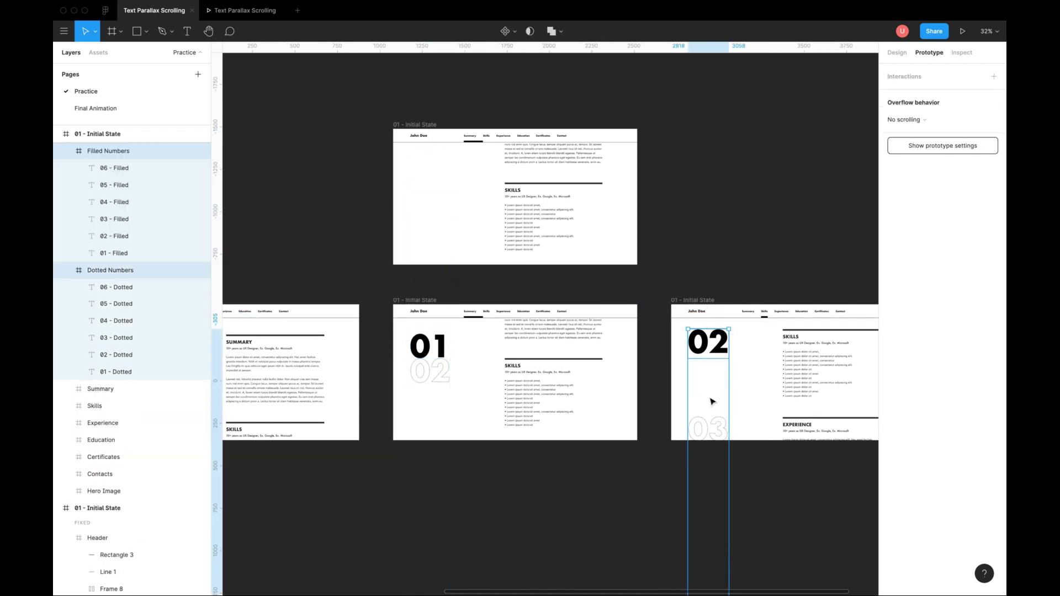
click(424, 125)
key(ctrl+v)
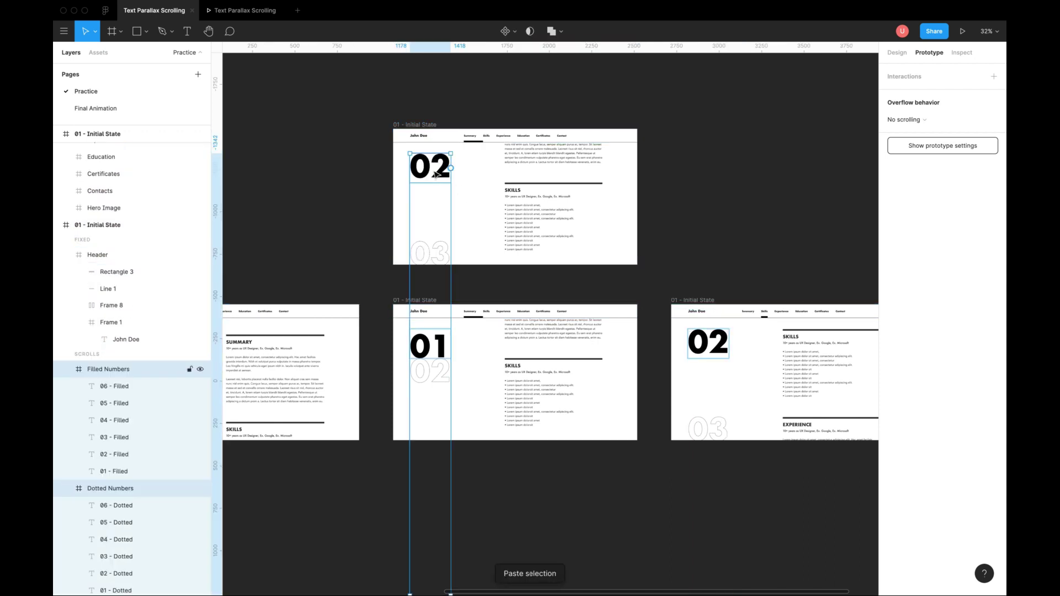
Move the 01 - Filled and 01 - Dotted layers in the upper frame down until 01 peeks below the header, just above the filled 02
click(124, 470)
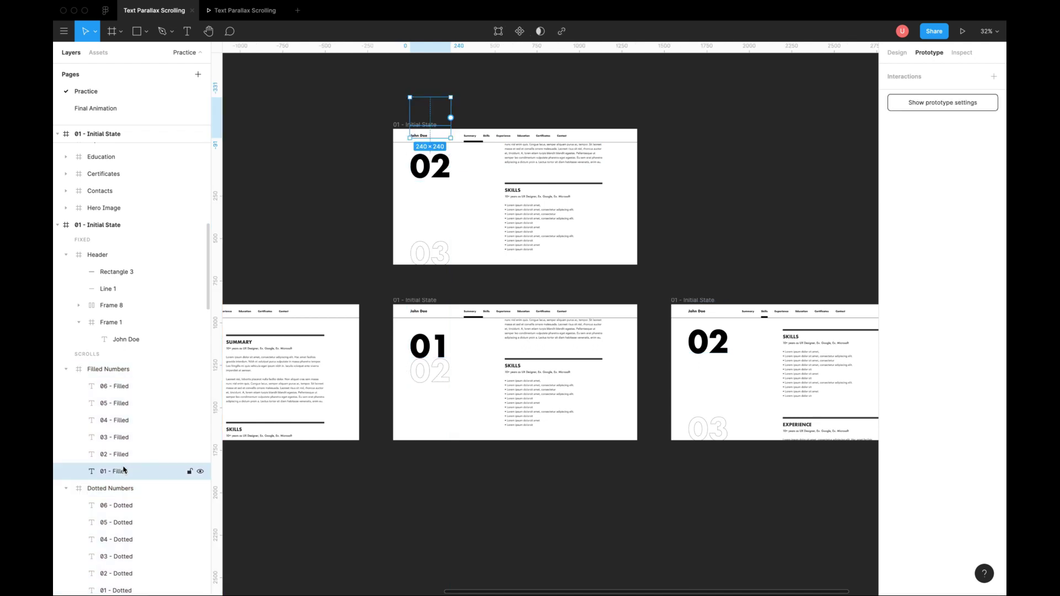
scroll(125, 469, down, 3)
shift+click(124, 524)
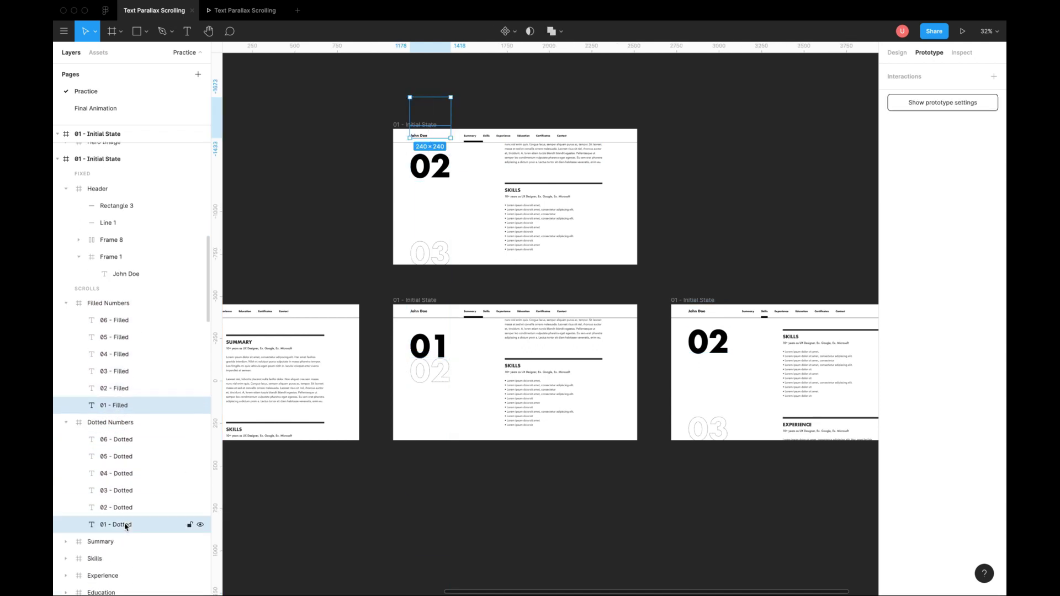
key(shift+Down)
key(shift+Down)
key(shift+Down)
key(shift+Down)
key(shift+Down)
key(shift+Down)
key(shift+Down)
key(shift+Down)
key(shift+Down)
key(shift+Down)
key(shift+Down)
key(shift+Down)
key(shift+Down)
key(shift+Down)
key(shift+Down)
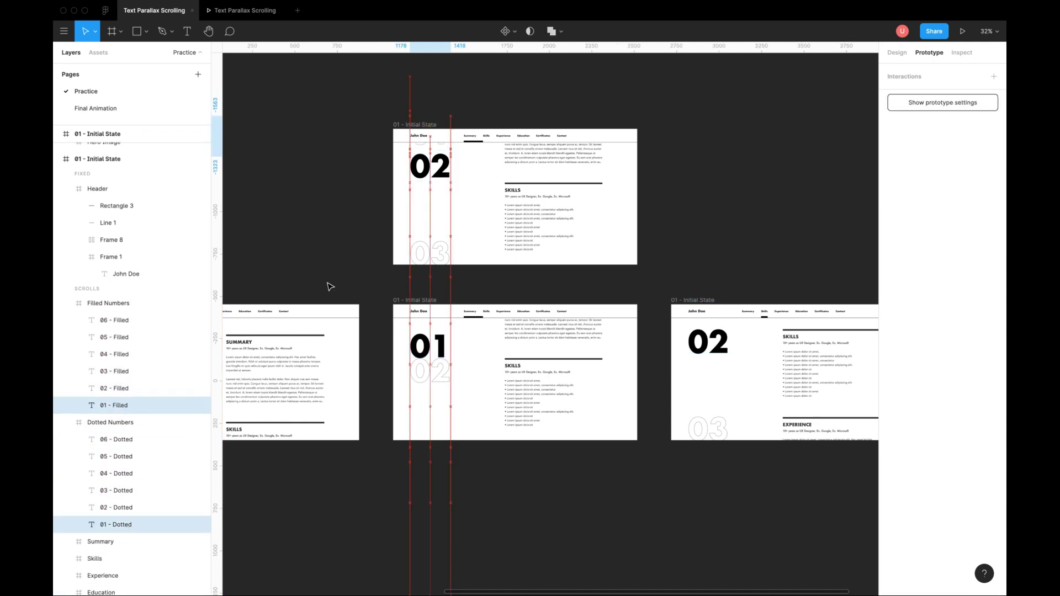
key(shift+Down)
scroll(390, 253, up, 1)
scroll(425, 187, up, 5)
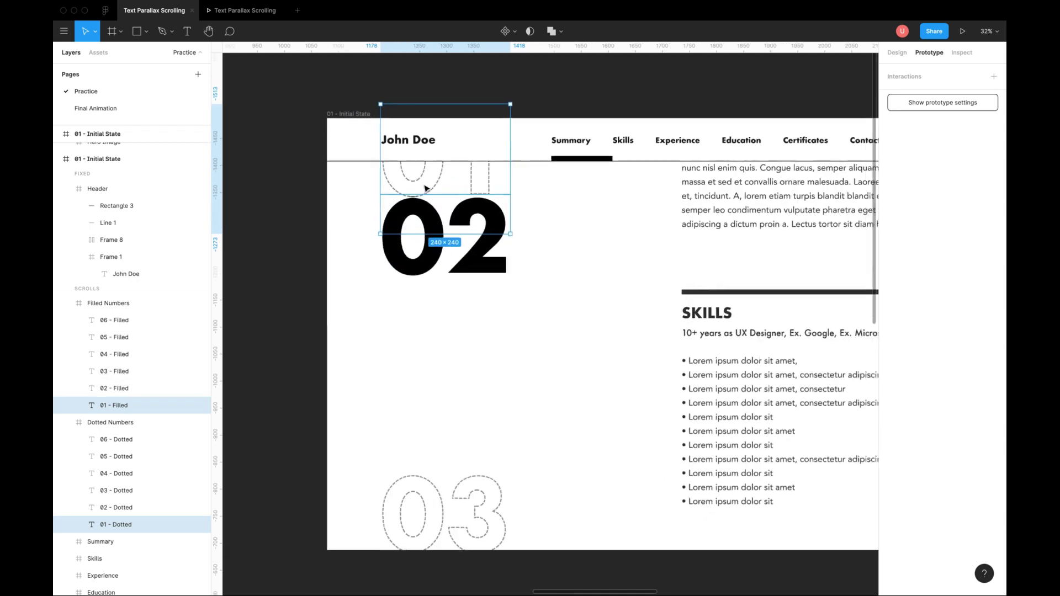
key(Down)
key(Down)
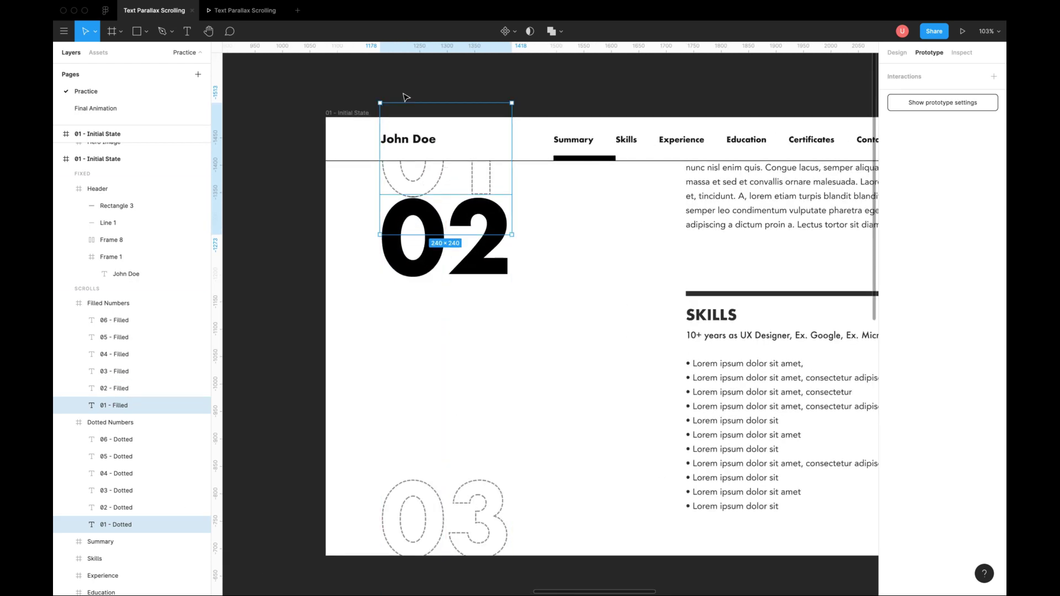
click(403, 94)
Link the whole upper 02 frame to the 01 Summary frame, using Smart animate, Ease Out, 400ms
scroll(432, 169, down, 5)
scroll(434, 173, left, 2)
super+click(568, 158)
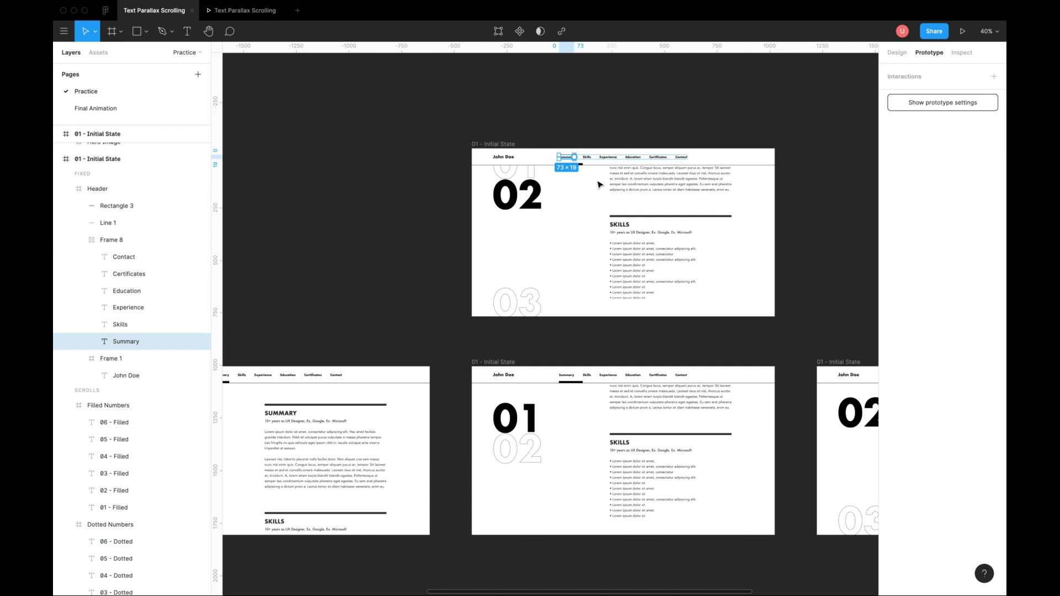
scroll(599, 184, down, 2)
click(529, 151)
drag(732, 223, 398, 334)
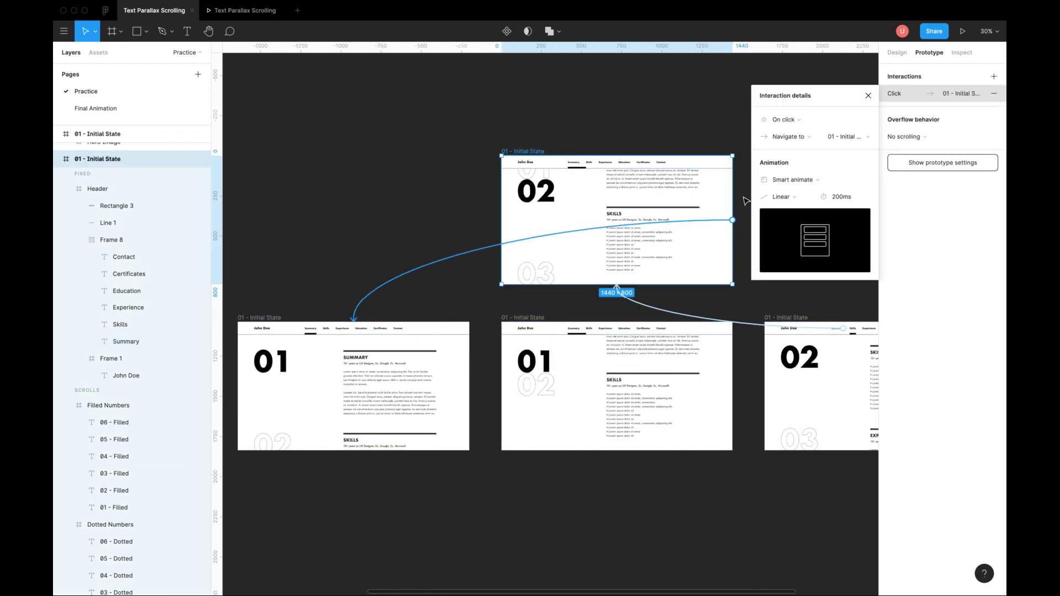
click(798, 197)
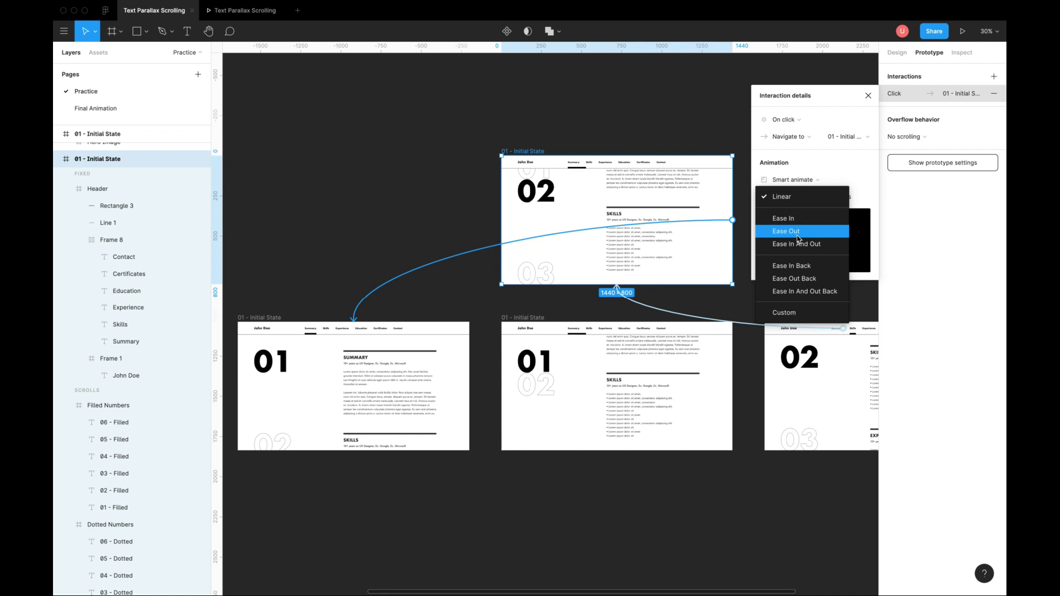
click(798, 232)
click(834, 198)
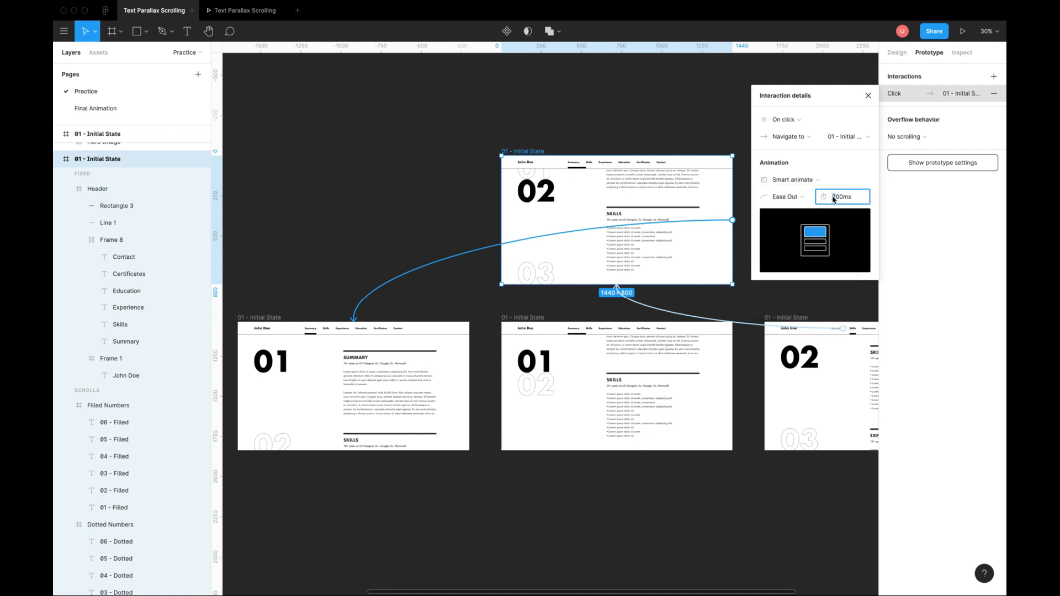
Set the trigger of the upper frame's link to After delay with a 1ms delay
click(782, 129)
click(786, 253)
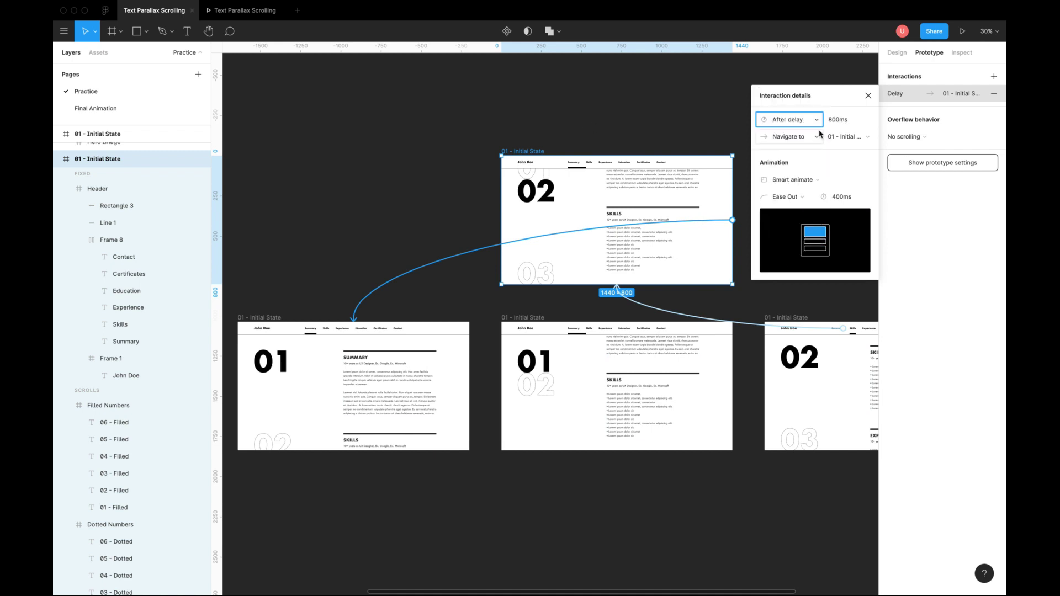
click(843, 118)
text(1)
key(Return)
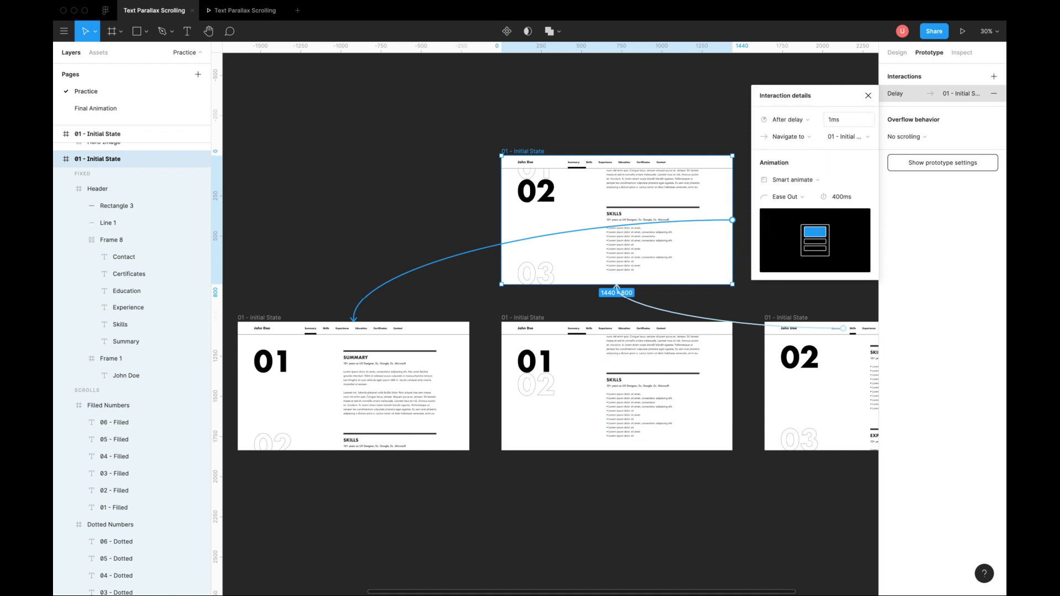
click(631, 132)
Test the Summary link from the Skills section in the prototype and check the Start frame's Summary link settings in the design file
click(238, 19)
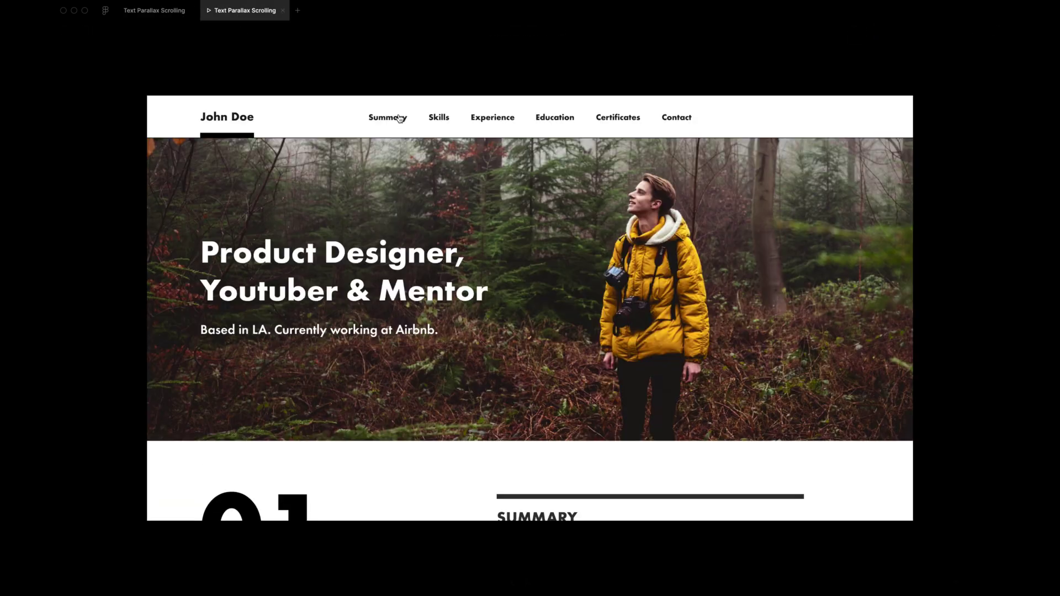
click(398, 118)
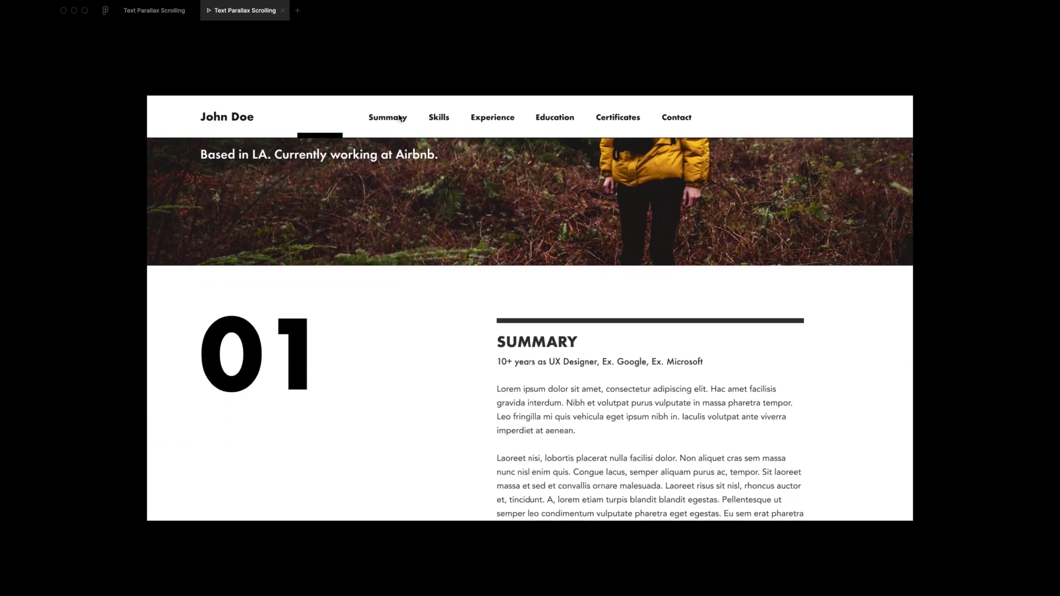
click(399, 118)
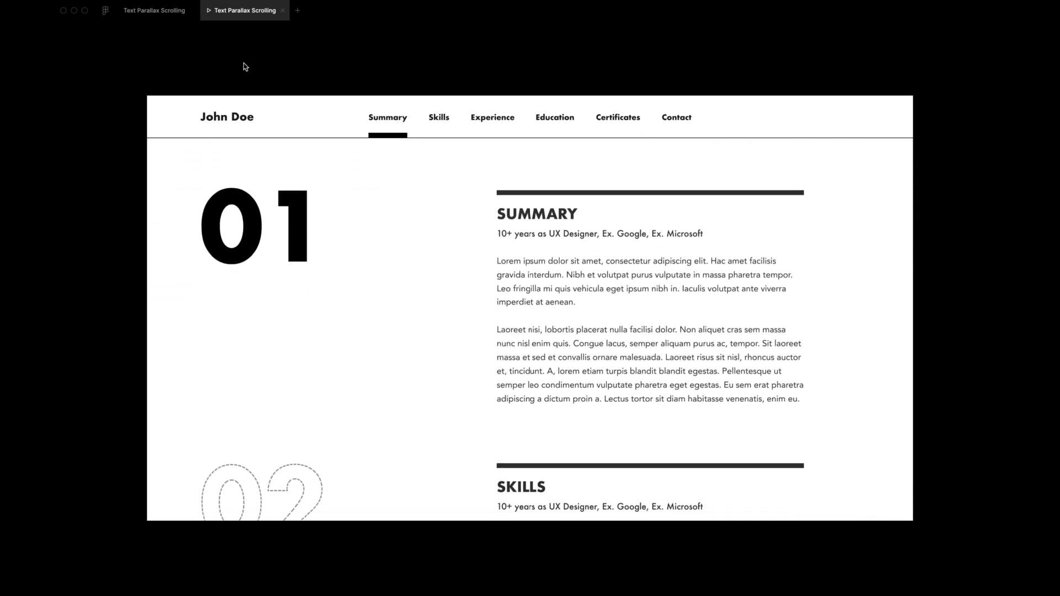
click(165, 11)
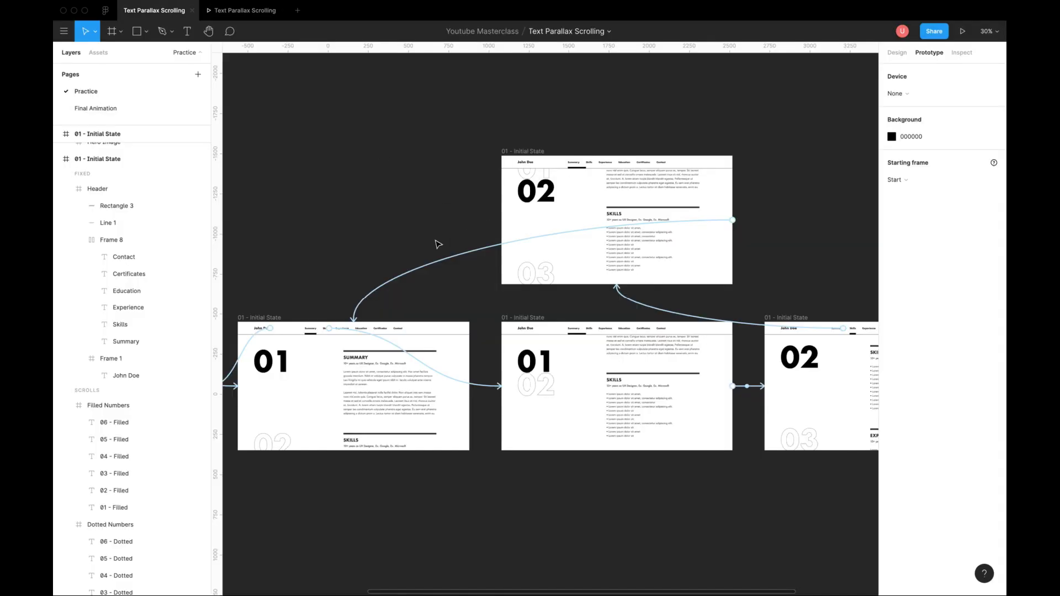
click(685, 368)
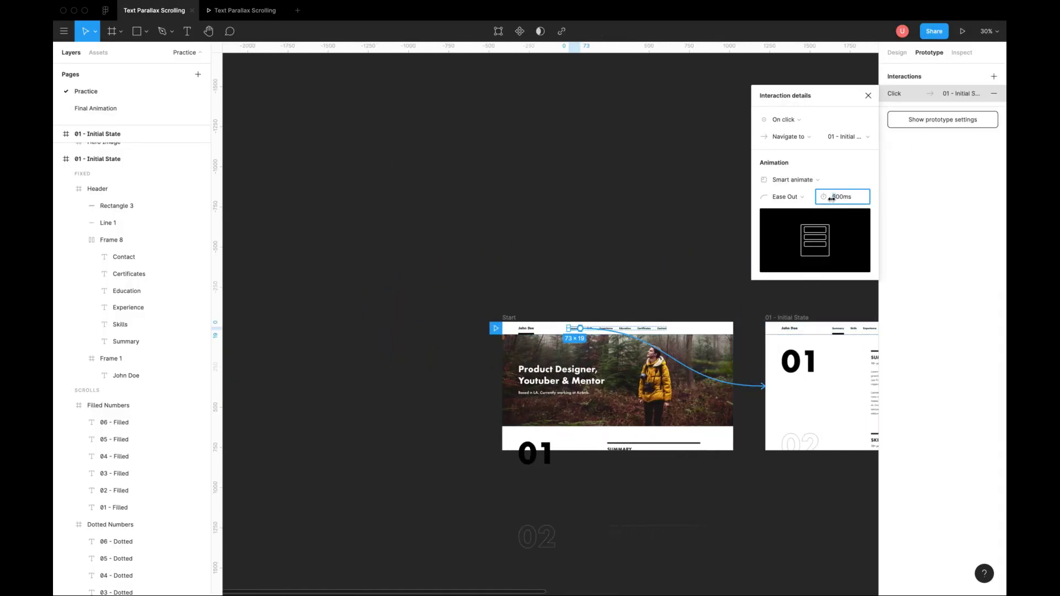
Restart the prototype and test switching back and forth between the Summary and Skills sections
click(245, 10)
key(r)
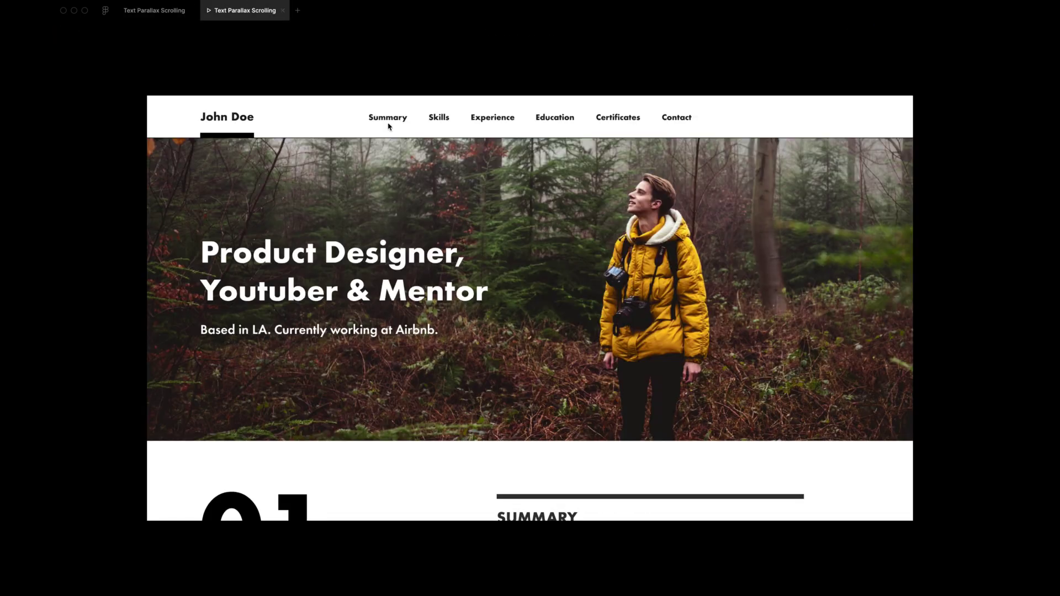
click(389, 123)
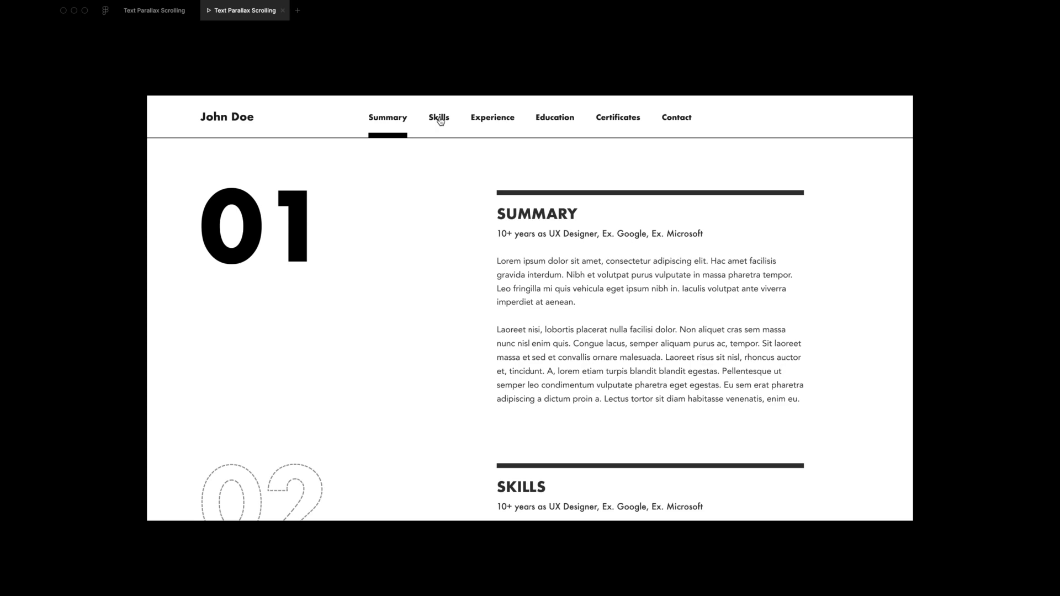
click(440, 119)
click(398, 121)
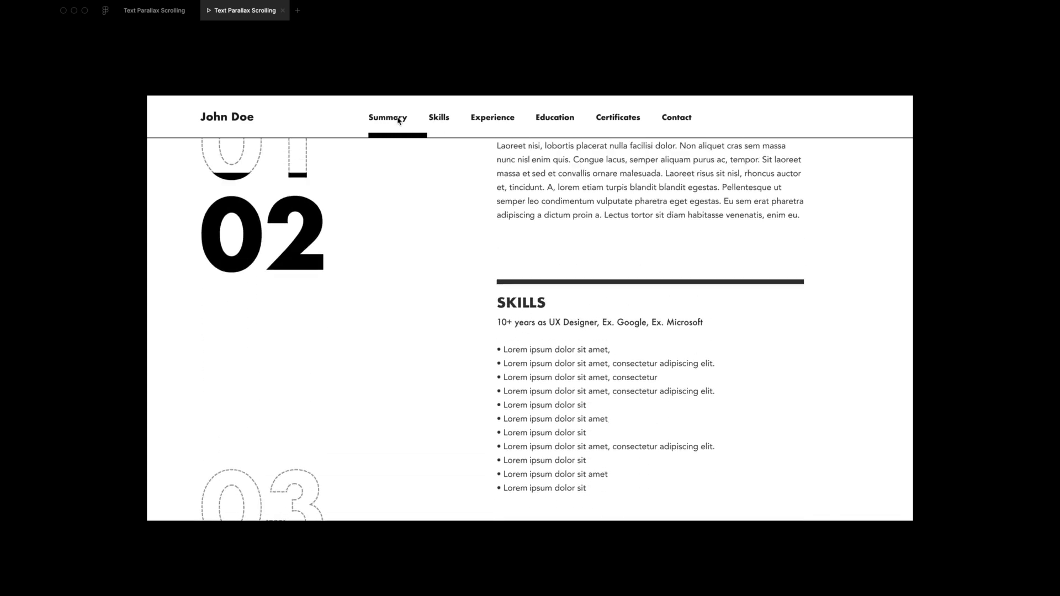
click(440, 122)
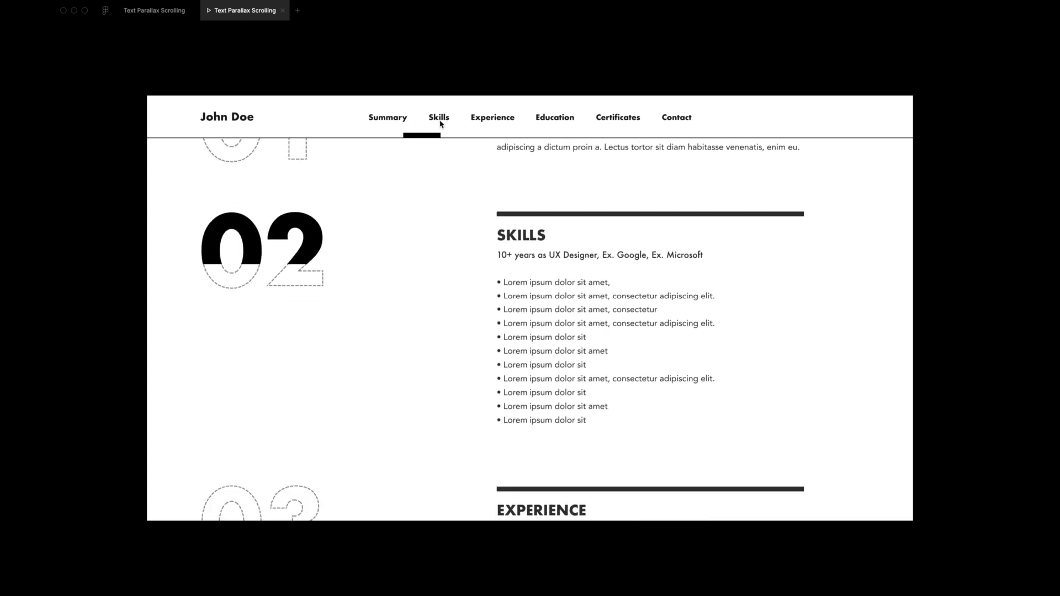
click(400, 121)
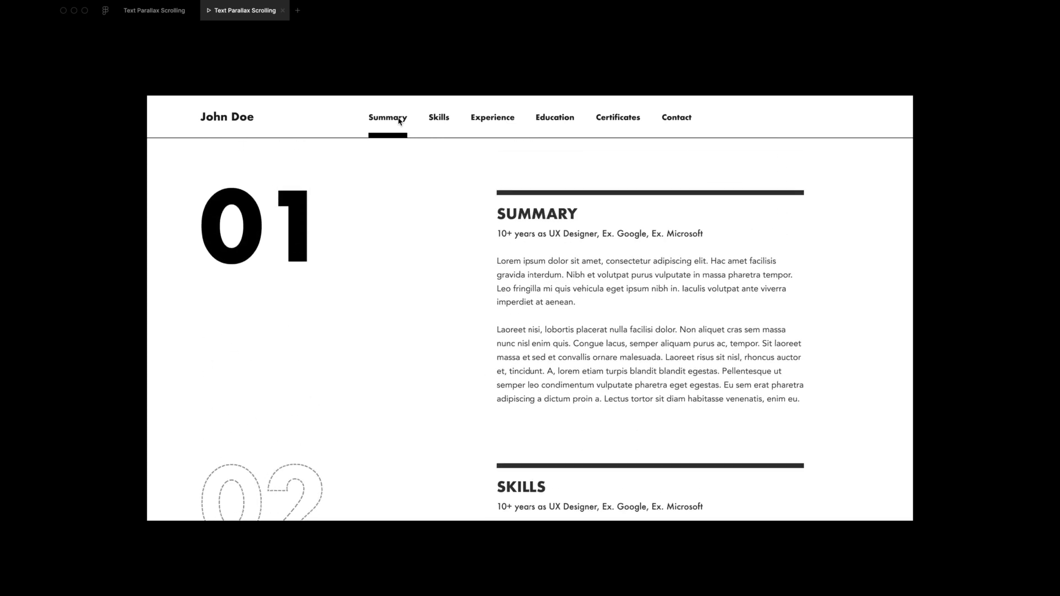
click(436, 122)
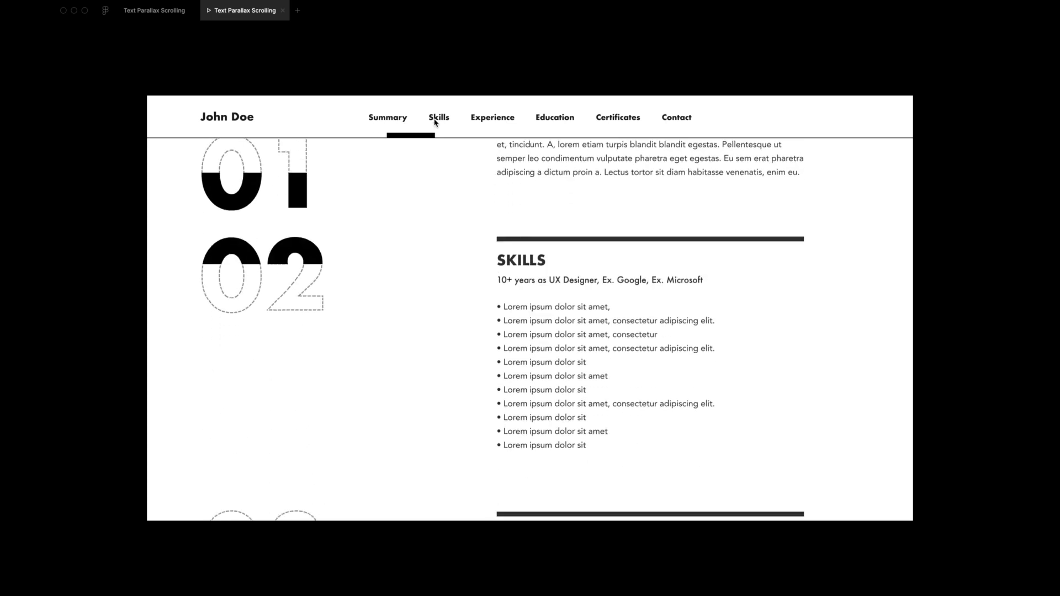
click(395, 121)
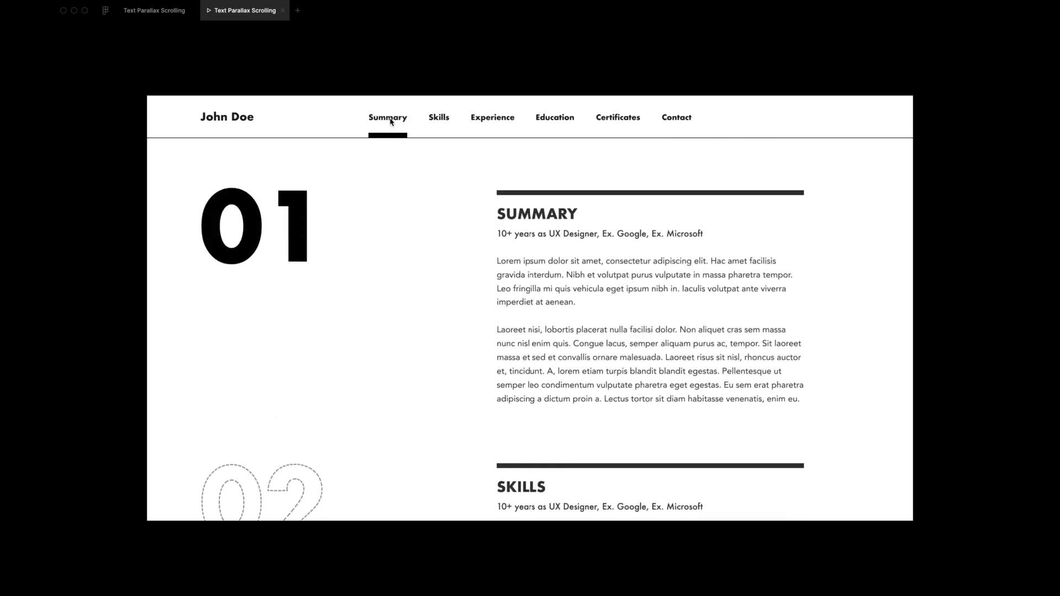
Switch back to the design file and rename the rightmost 02 frame as 01 - Final State
click(154, 10)
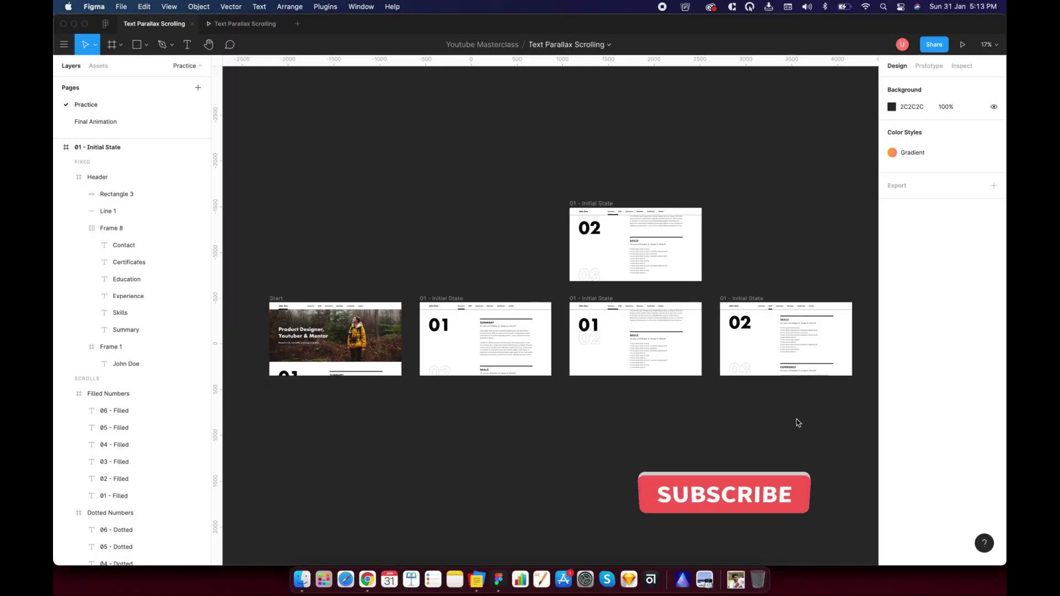
click(745, 300)
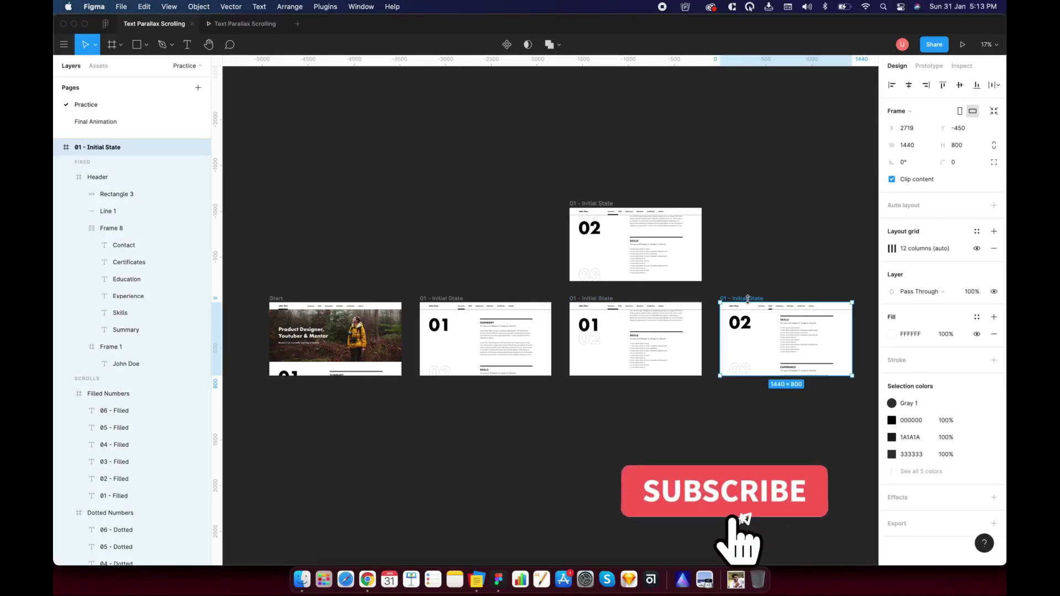
double_click(110, 148)
double_click(101, 148)
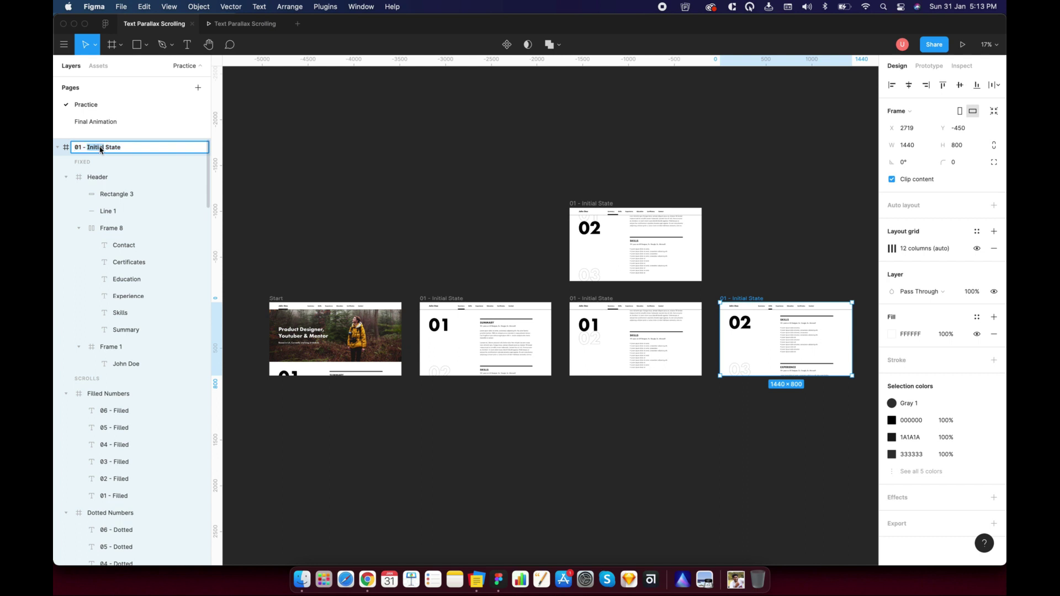
text(Final)
key(Return)
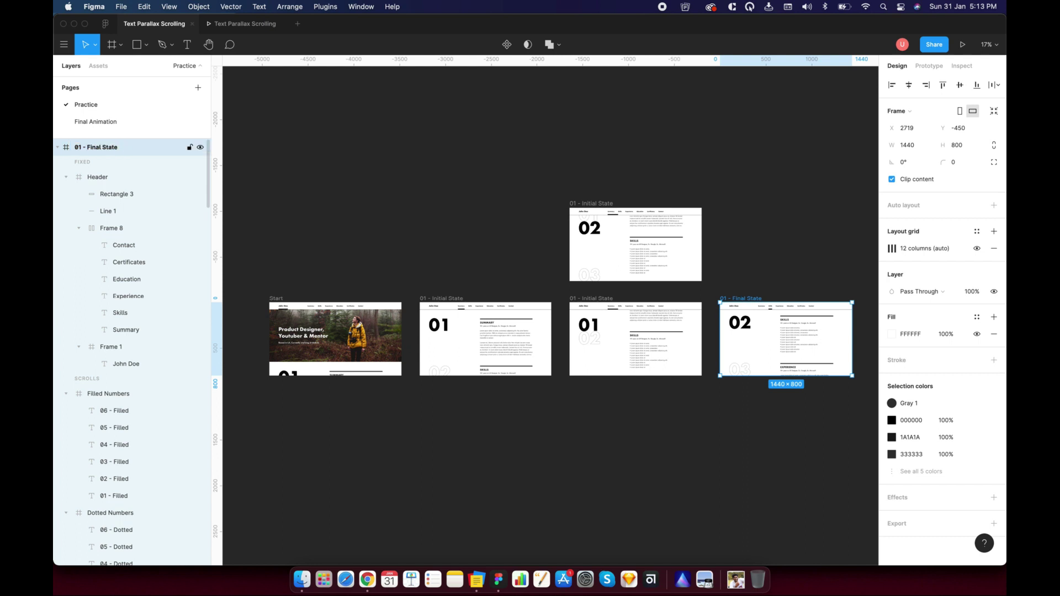
Rename the intermediate frame in the lower row, with filled 01 above dotted 02, as 01 - Second State
click(592, 299)
double_click(95, 362)
double_click(96, 361)
text(Second)
key(Return)
Rename the upper 02 frame as 01 - Reverse State
click(591, 205)
double_click(114, 150)
double_click(101, 148)
text(Second)
Duplicate the 01 - Final State frame and place the copy beside the original
click(741, 299)
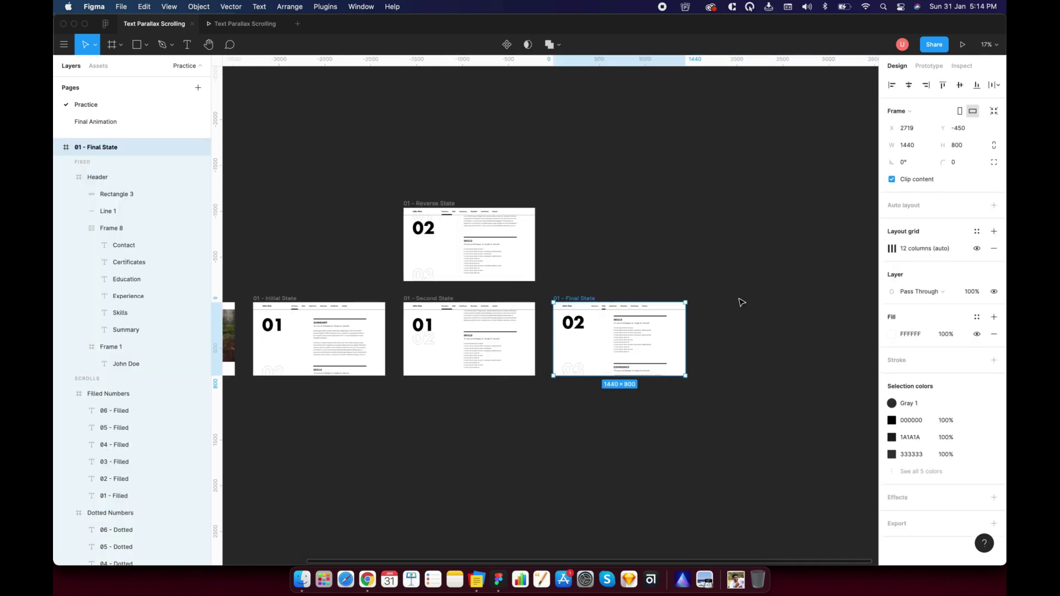
scroll(773, 331, up, 5)
drag(343, 259, 628, 260)
In the copied frame, move the Skills to Contacts sections and the filled and dotted numbers 03 to 06 up until 03 sits just below 02
click(772, 304)
scroll(847, 326, down, 2)
drag(859, 305, 759, 545)
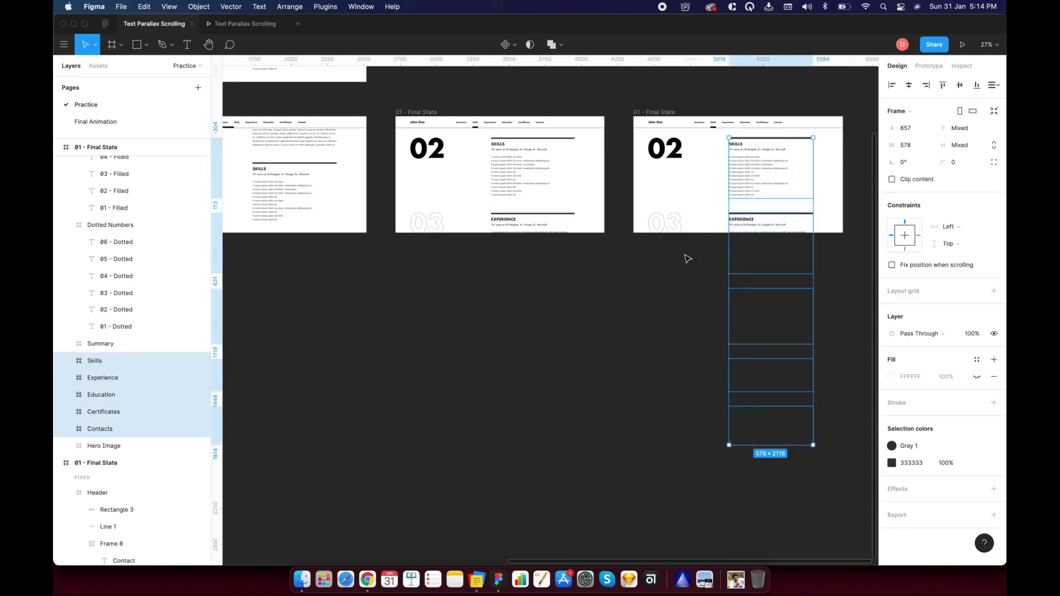
super+click(135, 247)
super+click(135, 259)
super+click(135, 276)
super+click(135, 293)
scroll(135, 293, up, 3)
super+click(135, 234)
shift+click(134, 285)
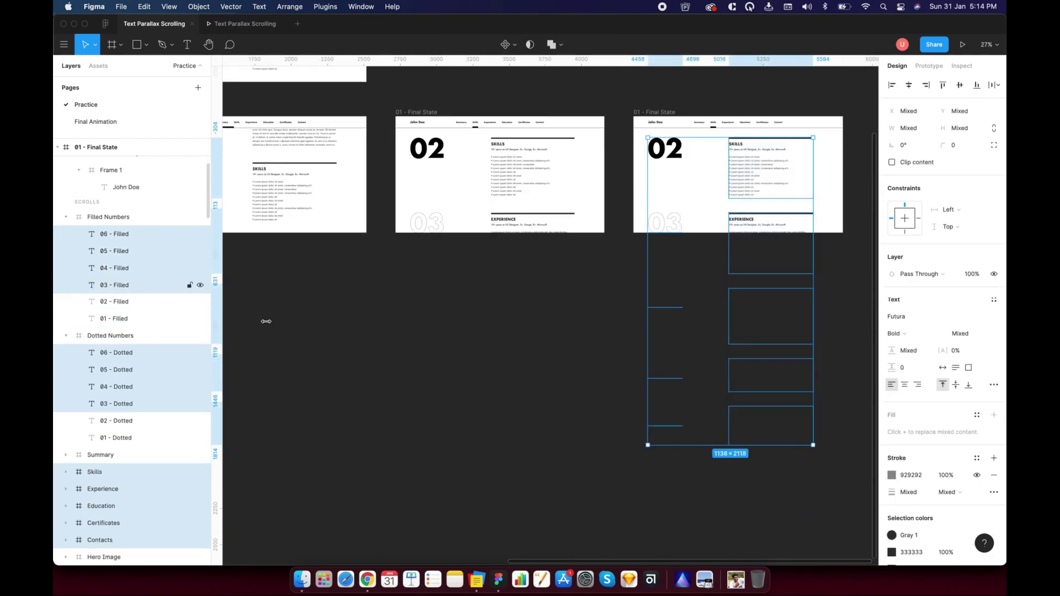
scroll(853, 150, up, 5)
key(shift+Up)
key(shift+Up)
key(shift+Up)
key(shift+Up)
key(shift+Up)
key(shift+Up)
key(shift+Up)
key(shift+Up)
key(shift+Up)
key(shift+Up)
key(shift+Up)
key(shift+Up)
key(shift+Up)
key(shift+Up)
key(shift+Up)
key(shift+Up)
key(shift+Up)
key(shift+Up)
key(shift+Up)
key(shift+Up)
Shorten the Filled Numbers frame in the copy to a height of 148 so it ends just below the filled 02
scroll(532, 138, up, 6)
click(108, 217)
drag(464, 274, 464, 253)
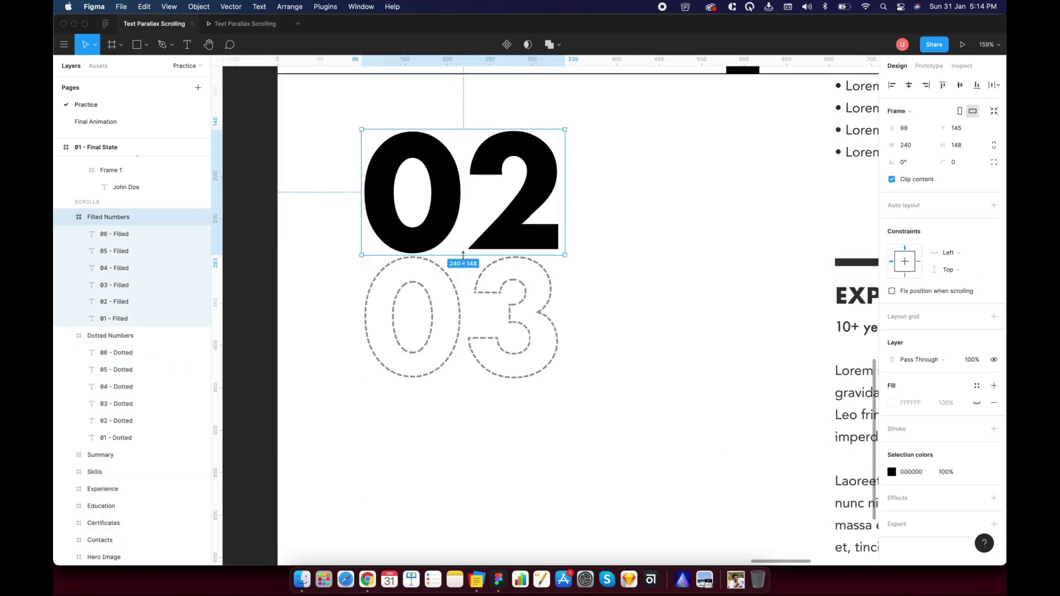
Rename the adjusted copy of the final state as 02 - Second State
click(635, 309)
scroll(474, 282, down, 6)
double_click(96, 148)
double_click(78, 148)
text(02)
double_click(94, 147)
text(Second)
key(Return)
Duplicate the 02 - Second State frame and place the copy beside it
alt+drag(441, 188, 521, 191)
scroll(541, 197, down, 5)
click(524, 168)
click(531, 252)
scroll(531, 251, up, 2)
In the new copy, move all filled and dotted numbers and the Skills to Contacts sections up until Experience and filled 03 sit below the header
super+click(624, 232)
drag(812, 196, 735, 431)
super+click(124, 310)
super+click(124, 292)
shift+click(119, 242)
super+click(118, 326)
super+click(119, 210)
scroll(119, 194, up, 2)
shift+click(119, 192)
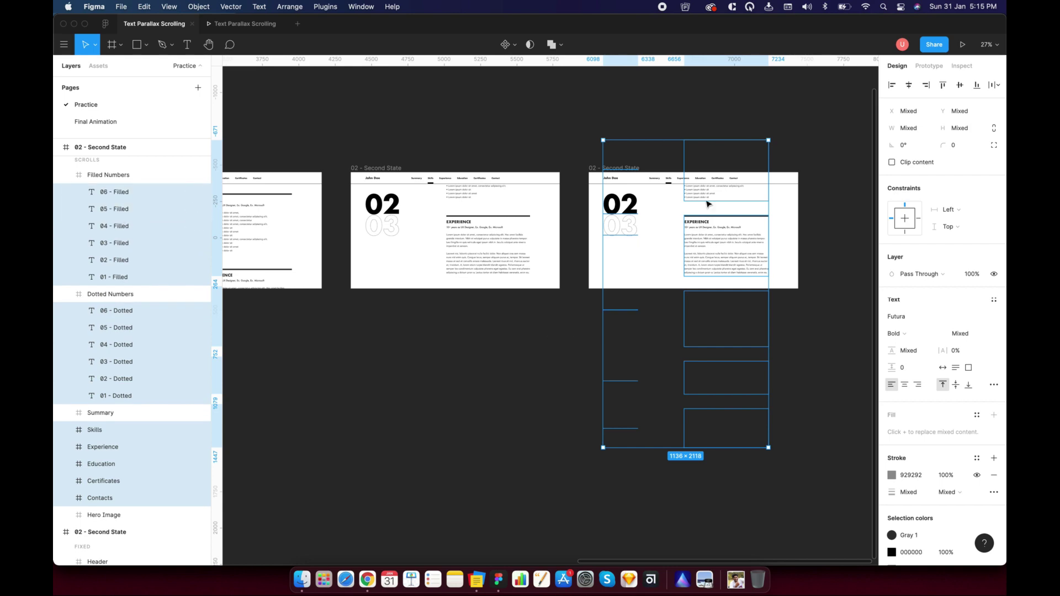
scroll(706, 201, up, 5)
drag(708, 261, 708, 205)
Move the filled and dotted 01 and 02 layers in the new copy up until they are out of view above the header
click(625, 204)
click(118, 378)
super+click(119, 260)
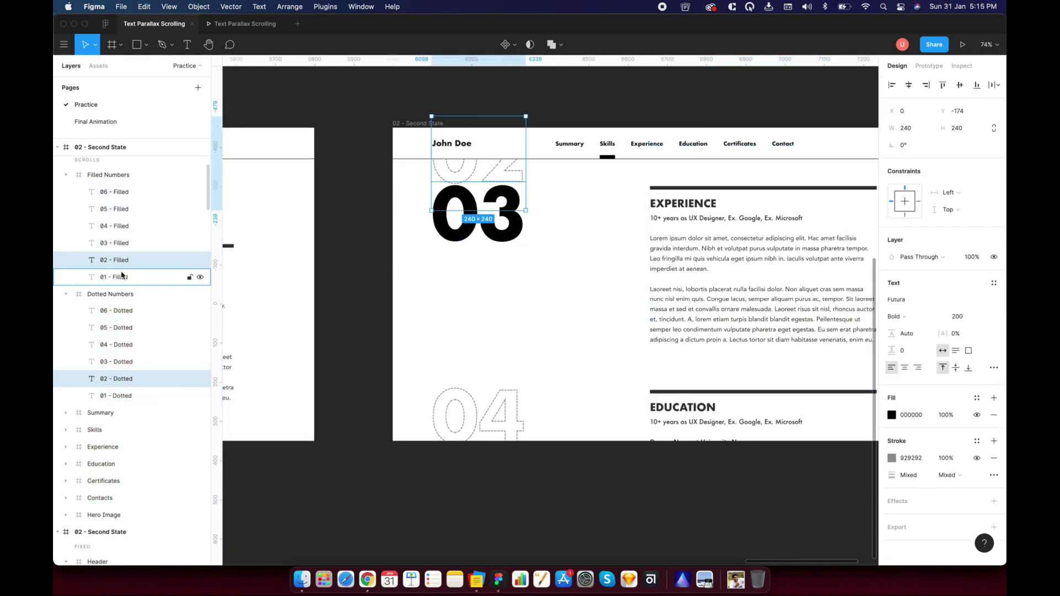
super+click(120, 277)
super+click(119, 396)
scroll(489, 391, down, 4)
key(shift+Up)
key(shift+Up)
key(shift+Up)
key(shift+Up)
key(shift+Up)
key(shift+Up)
key(shift+Up)
key(shift+Up)
key(shift+Up)
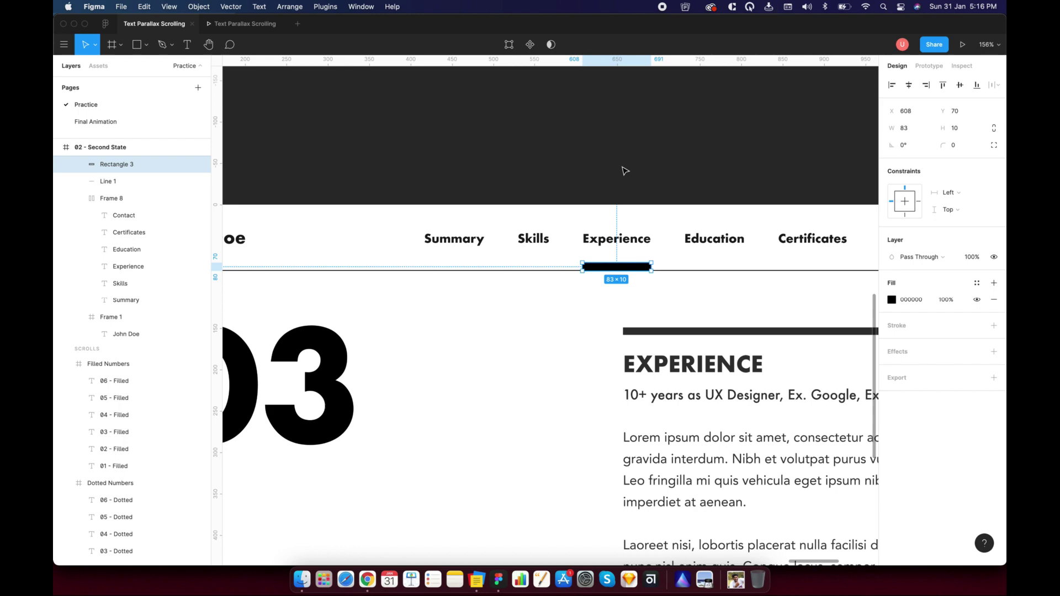
Stretch the header underline in the intermediate 02 - Second State frame to 79 wide, reaching from Skills toward Experience
scroll(625, 171, down, 5)
double_click(377, 248)
scroll(379, 248, up, 5)
scroll(408, 355, down, 5)
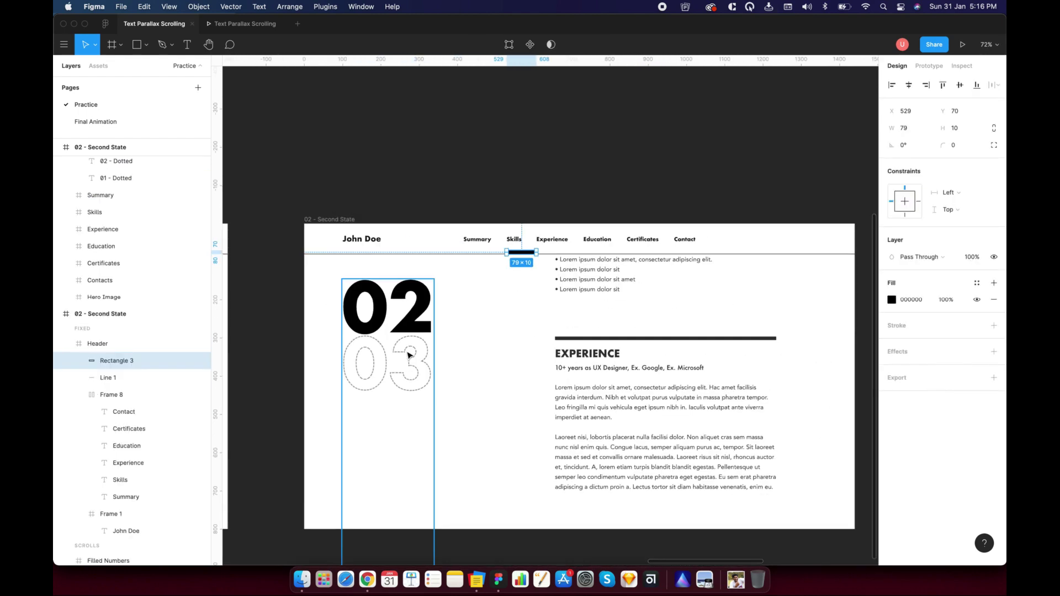
Link the Experience header item of 01 - Final State to the intermediate 02 - Second State frame, with Linear easing and a 200ms duration
click(514, 180)
scroll(514, 181, down, 6)
key(shift+e)
drag(315, 189, 686, 265)
scroll(398, 213, up, 5)
super+click(392, 174)
click(784, 210)
click(782, 177)
drag(836, 210, 831, 210)
text(2)
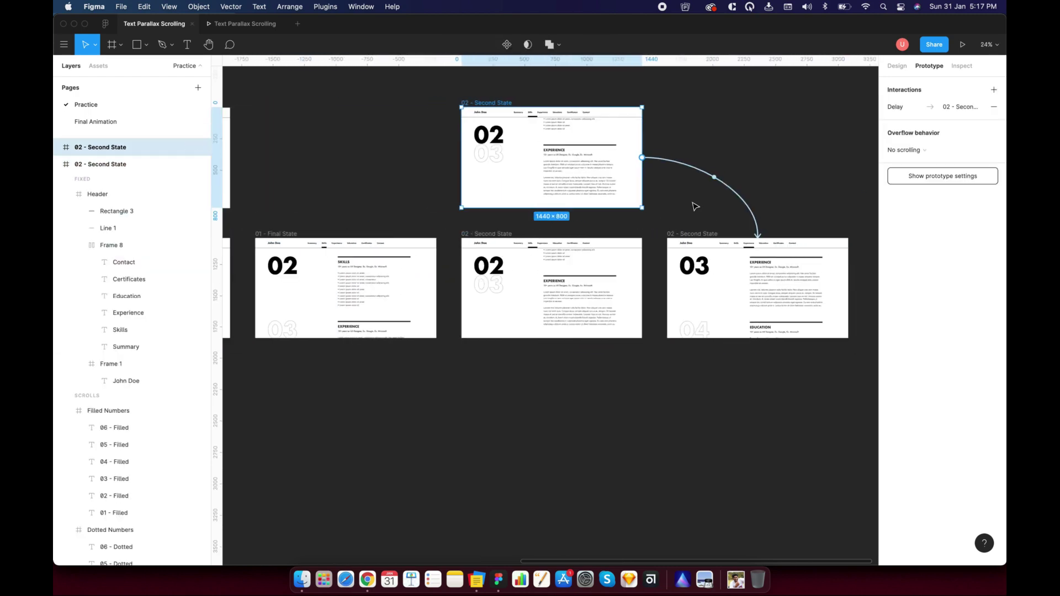
Link the upper 02 - Second State frame to 01 - Final State after a 1ms delay, using Smart animate, Linear, 200ms
scroll(612, 192, up, 3)
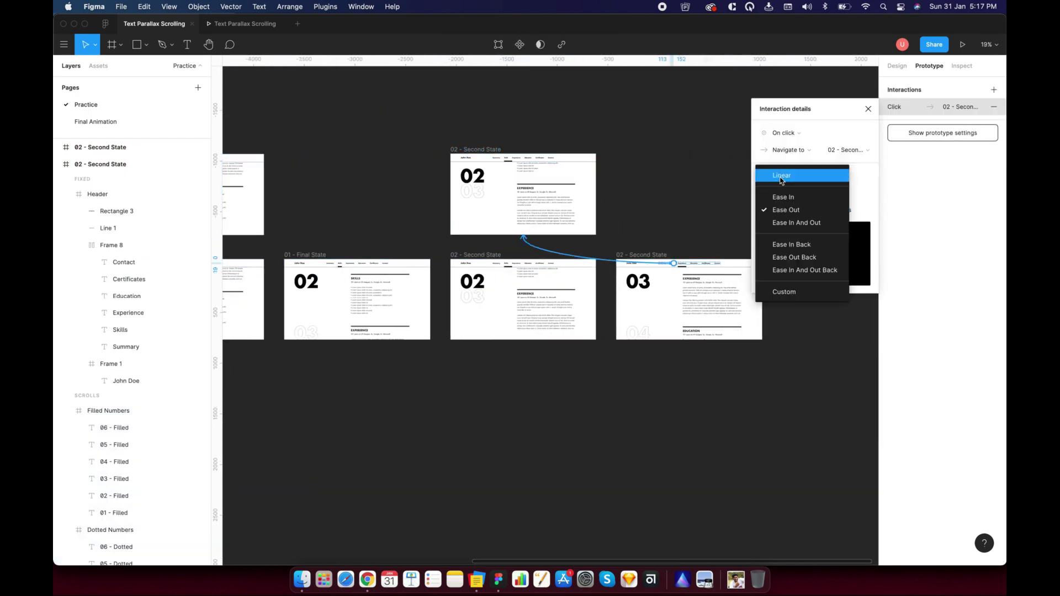
key(Escape)
key(Escape)
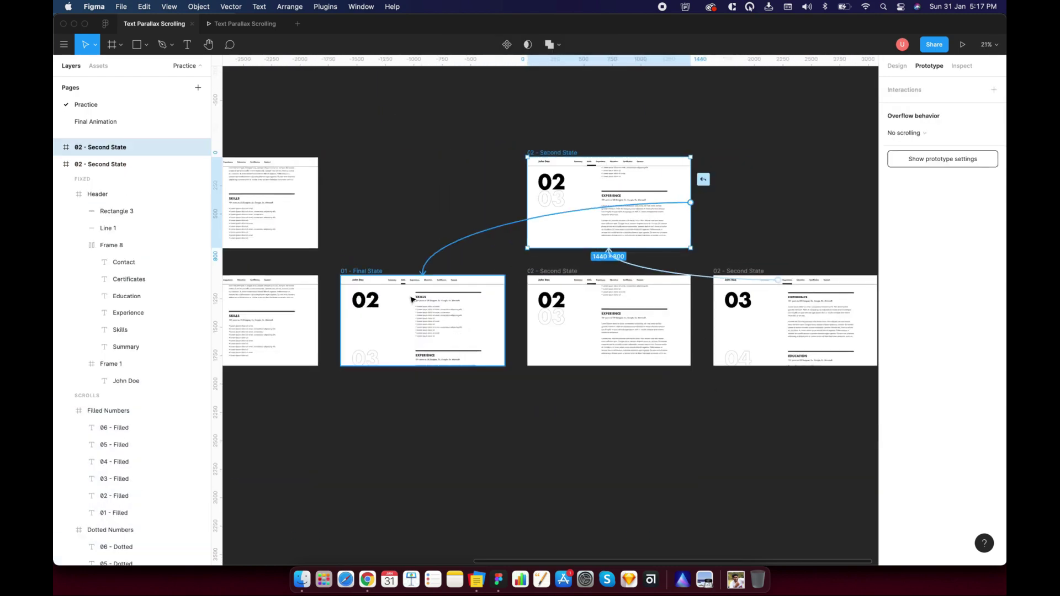
click(608, 253)
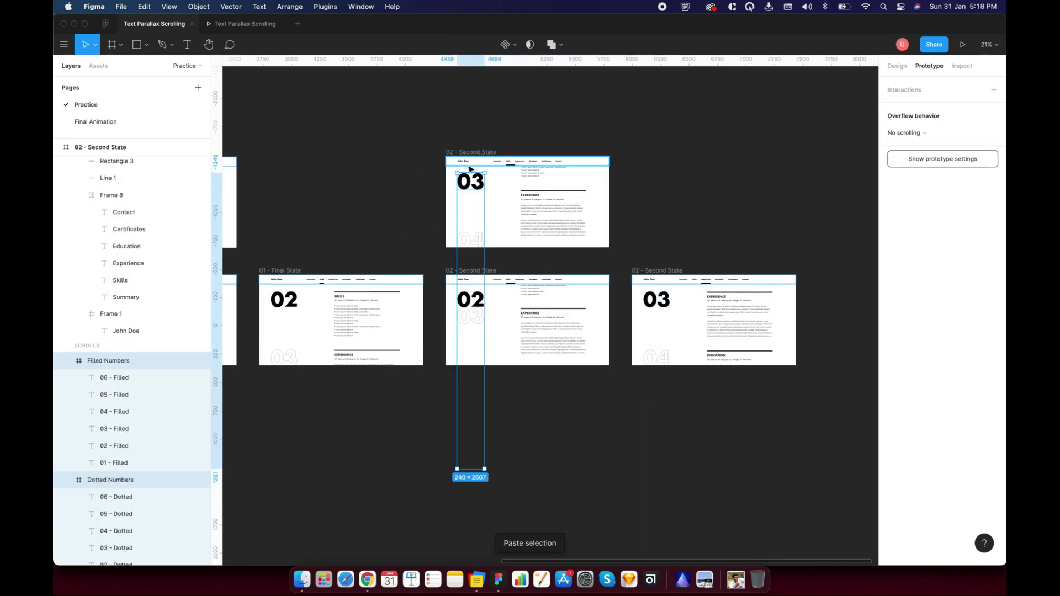
Shift the numbers in the upper 02 - Second State frame so filled 03 sits below the header and dotted 04 at the frame's lower edge
super+click(99, 525)
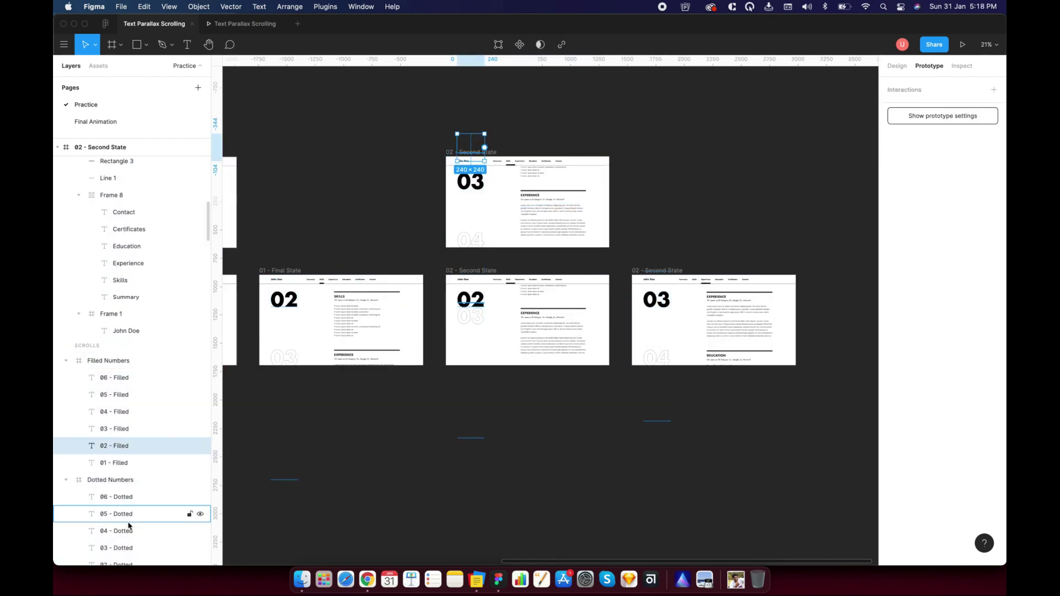
scroll(450, 170, up, 5)
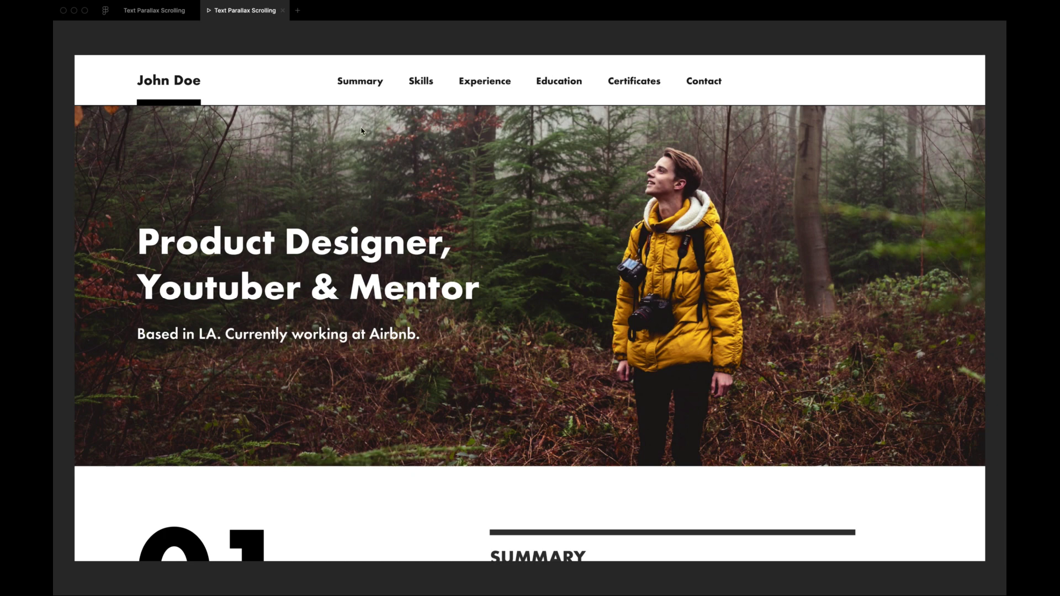
Test the prototype by going from Start through Summary, Skills and Experience and back to Start, twice
click(362, 89)
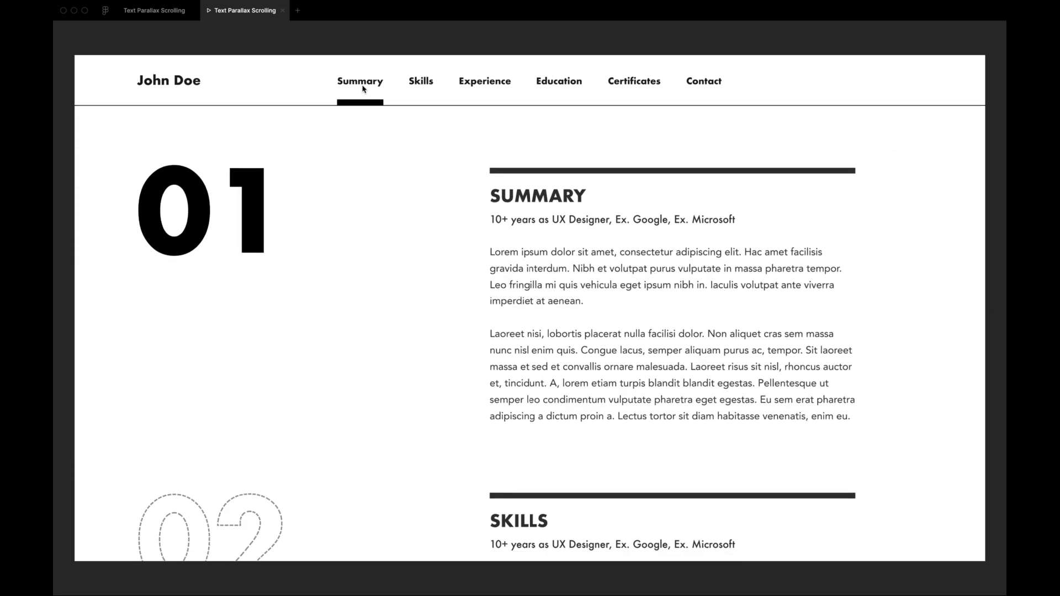
click(421, 87)
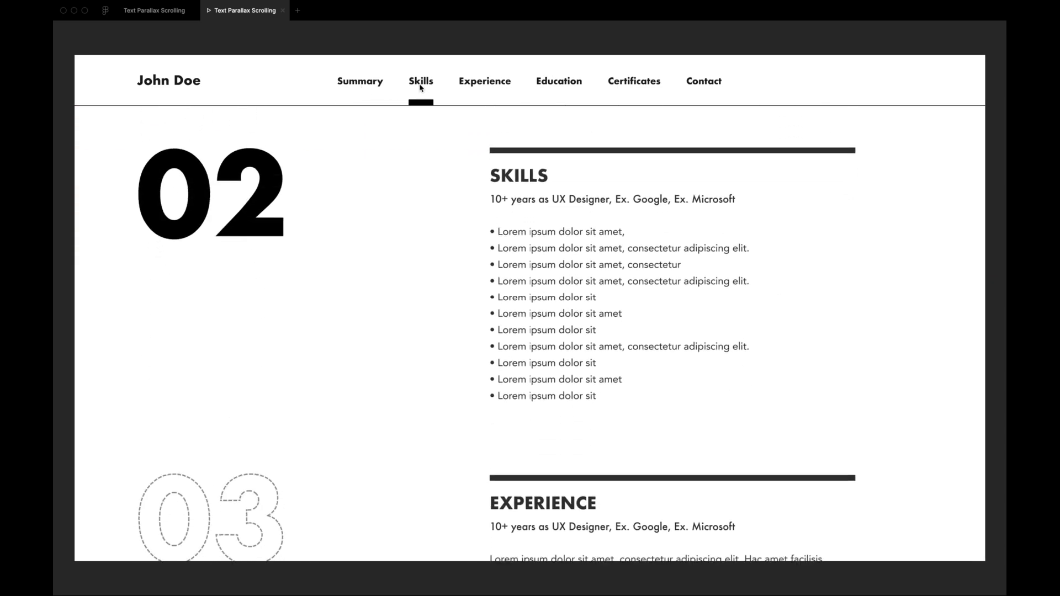
click(475, 87)
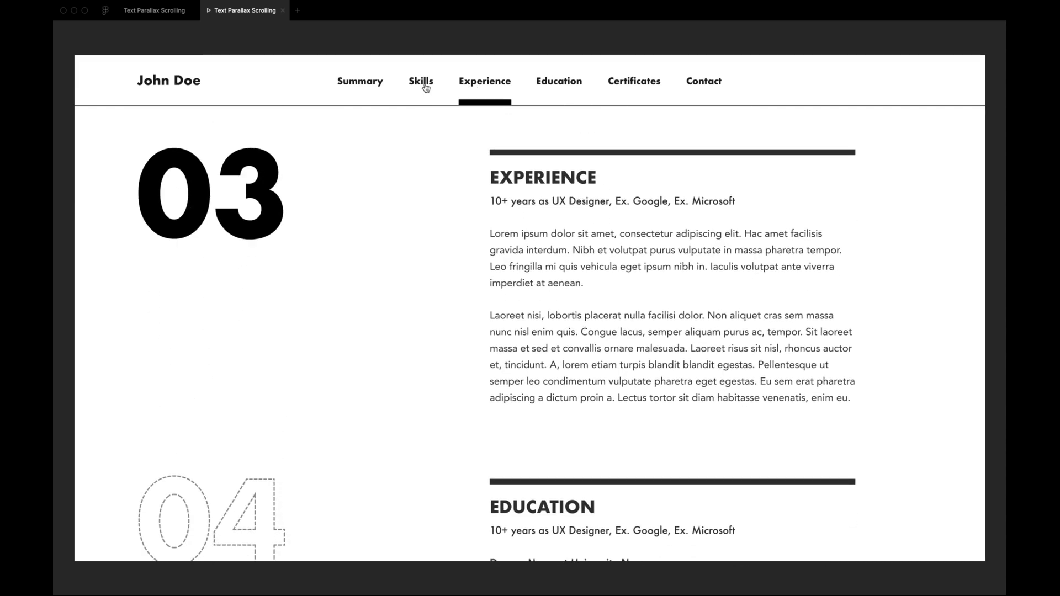
click(426, 88)
click(380, 87)
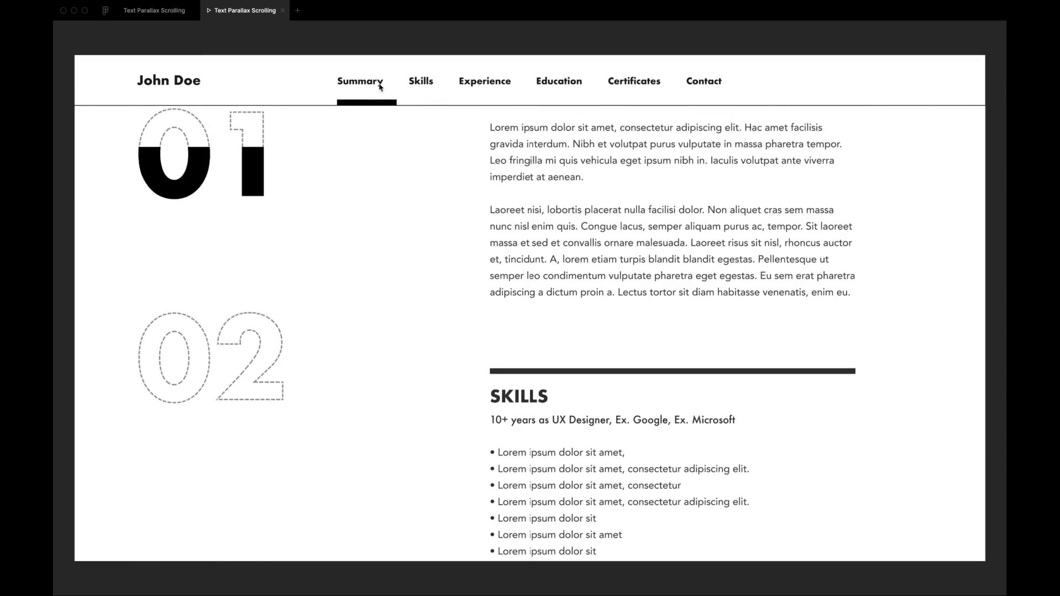
click(199, 87)
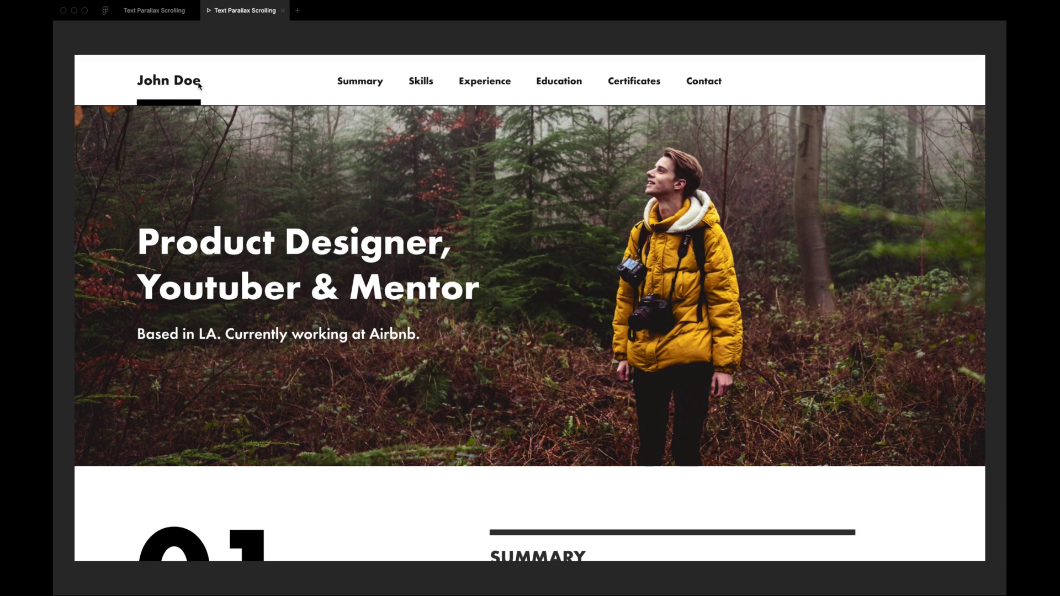
click(360, 84)
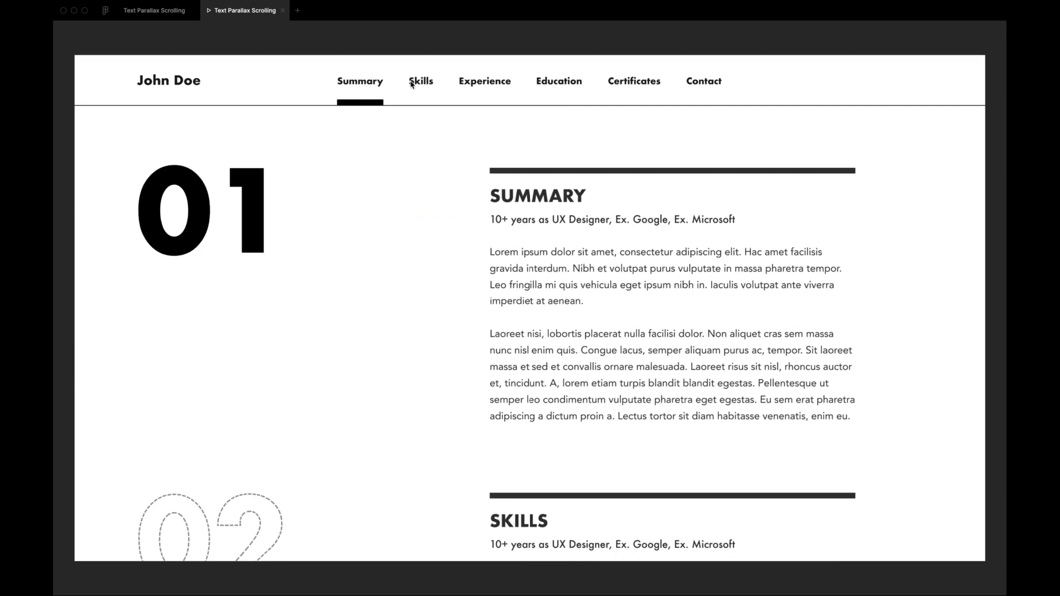
click(411, 84)
click(462, 84)
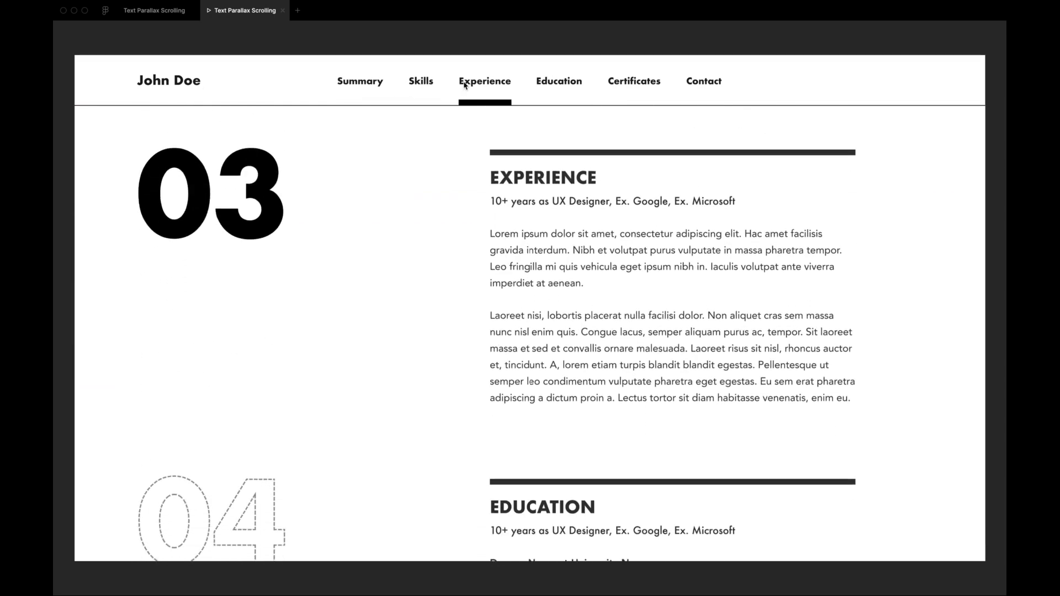
click(425, 84)
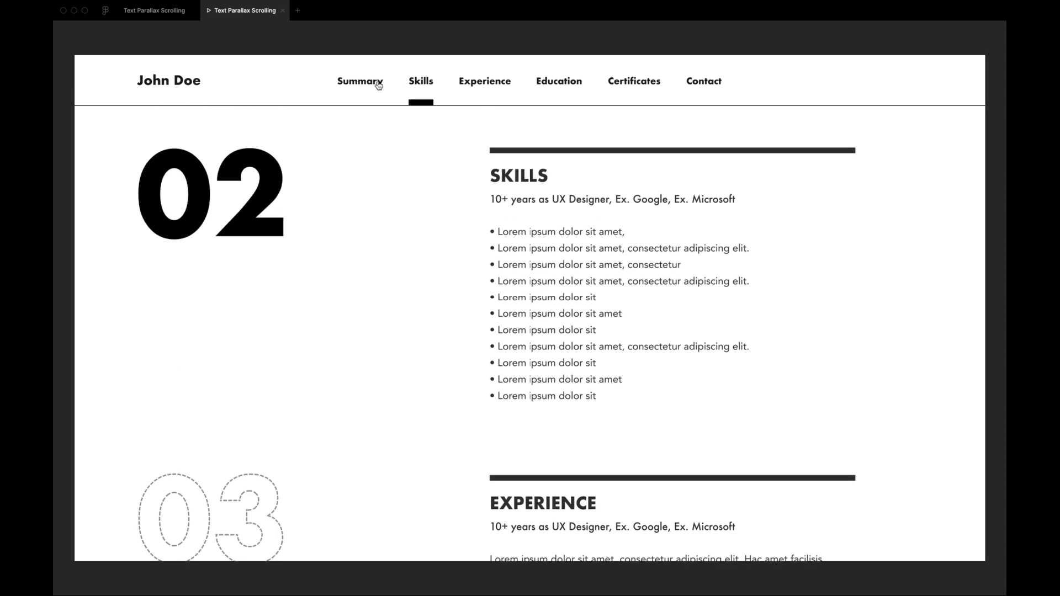
click(378, 84)
click(192, 82)
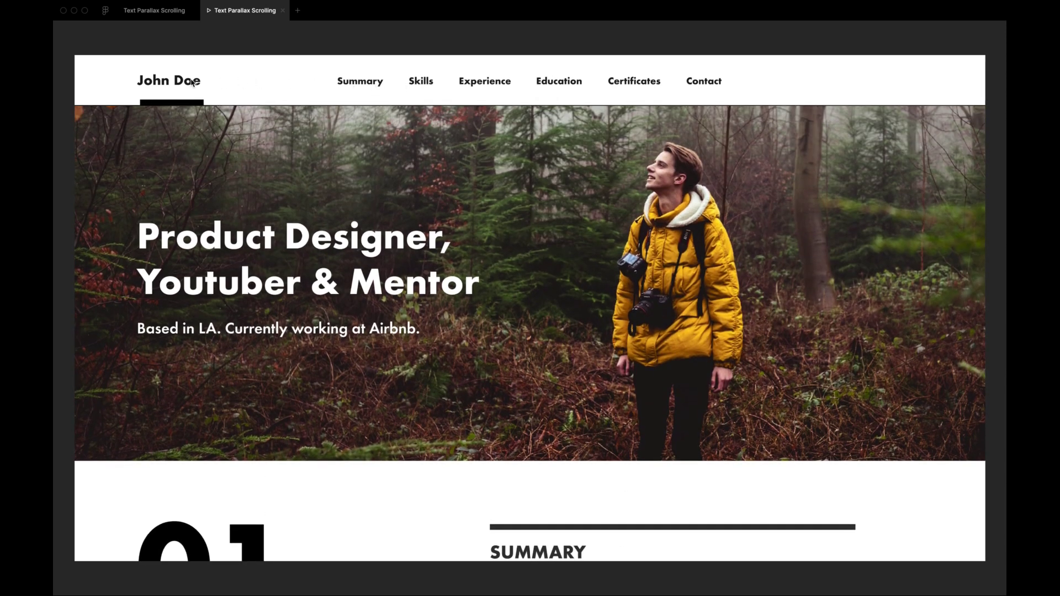